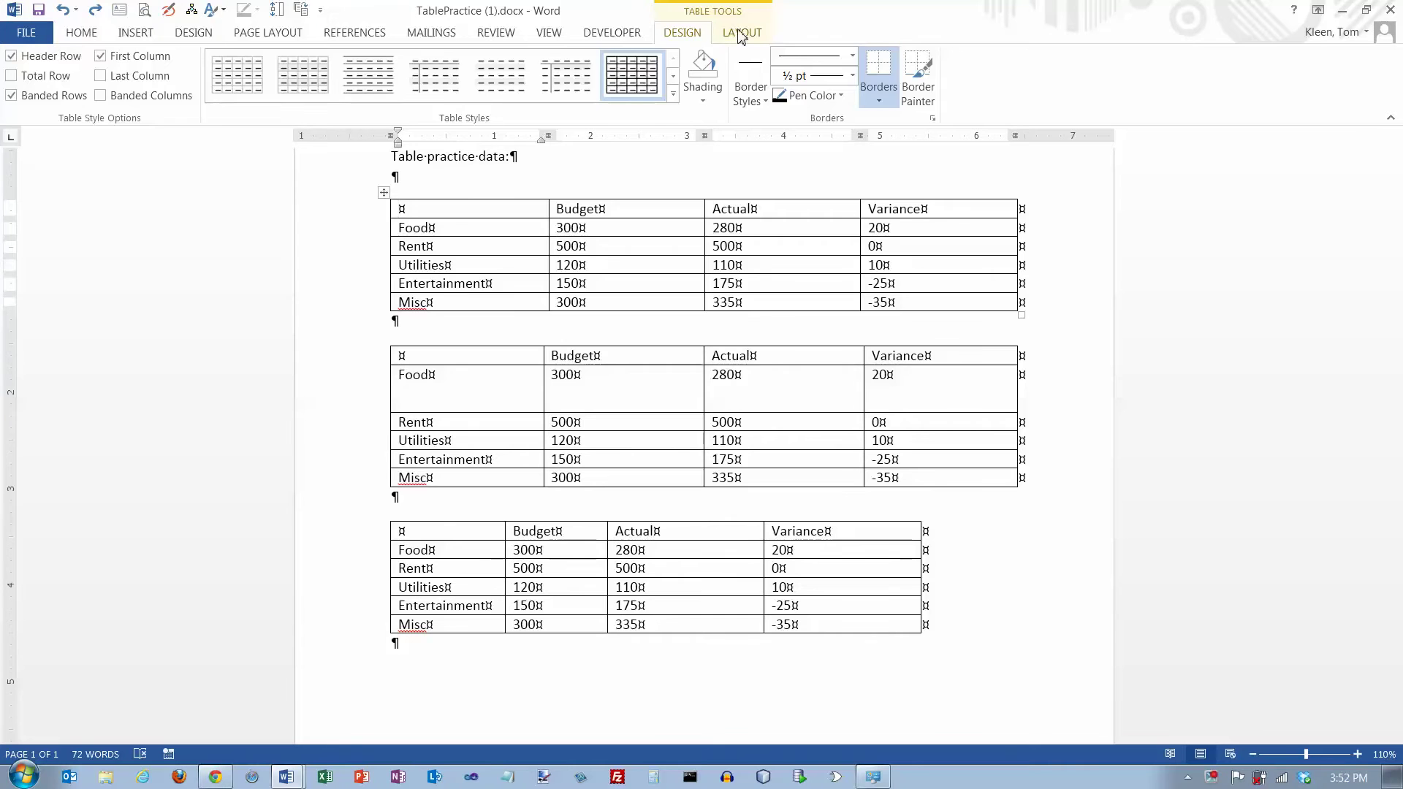
click(694, 36)
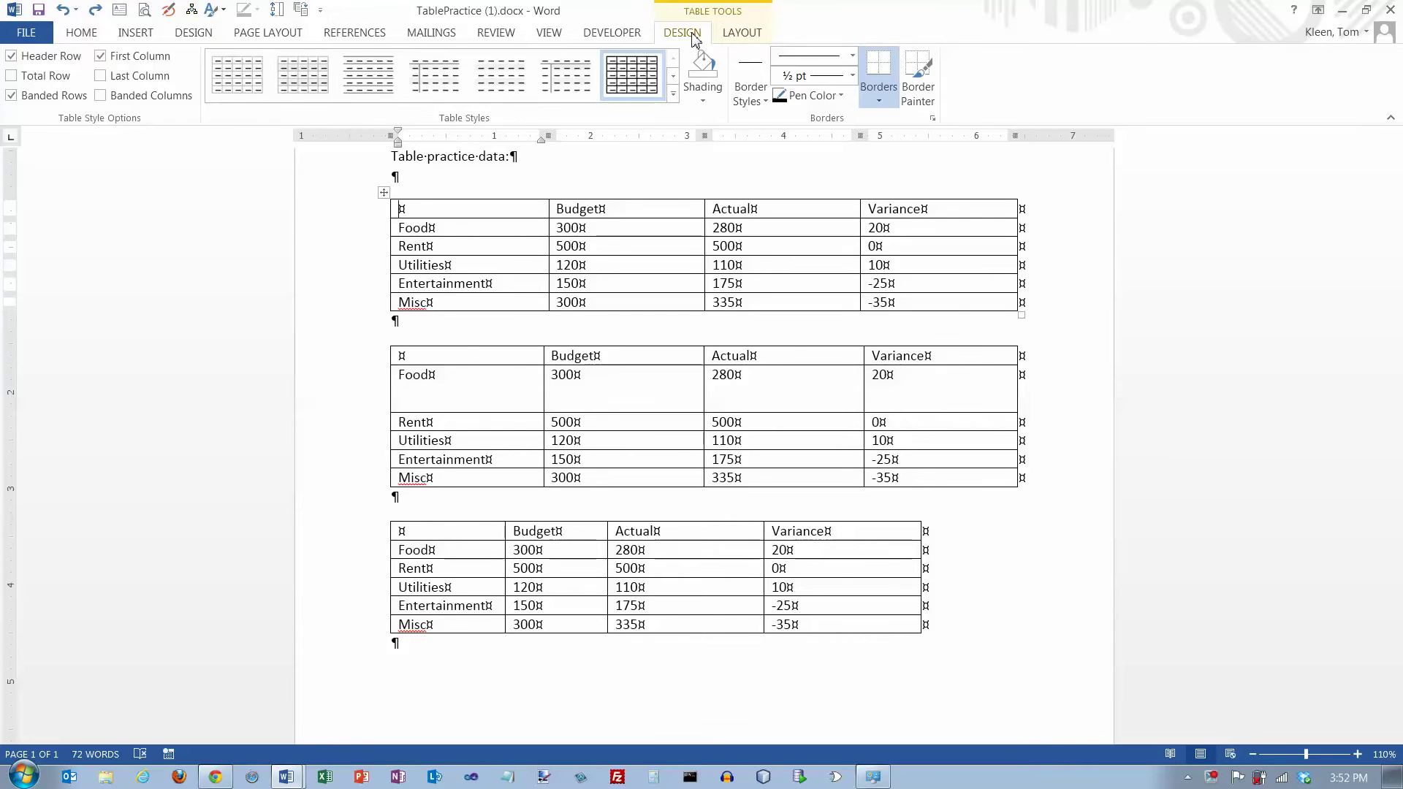
click(740, 36)
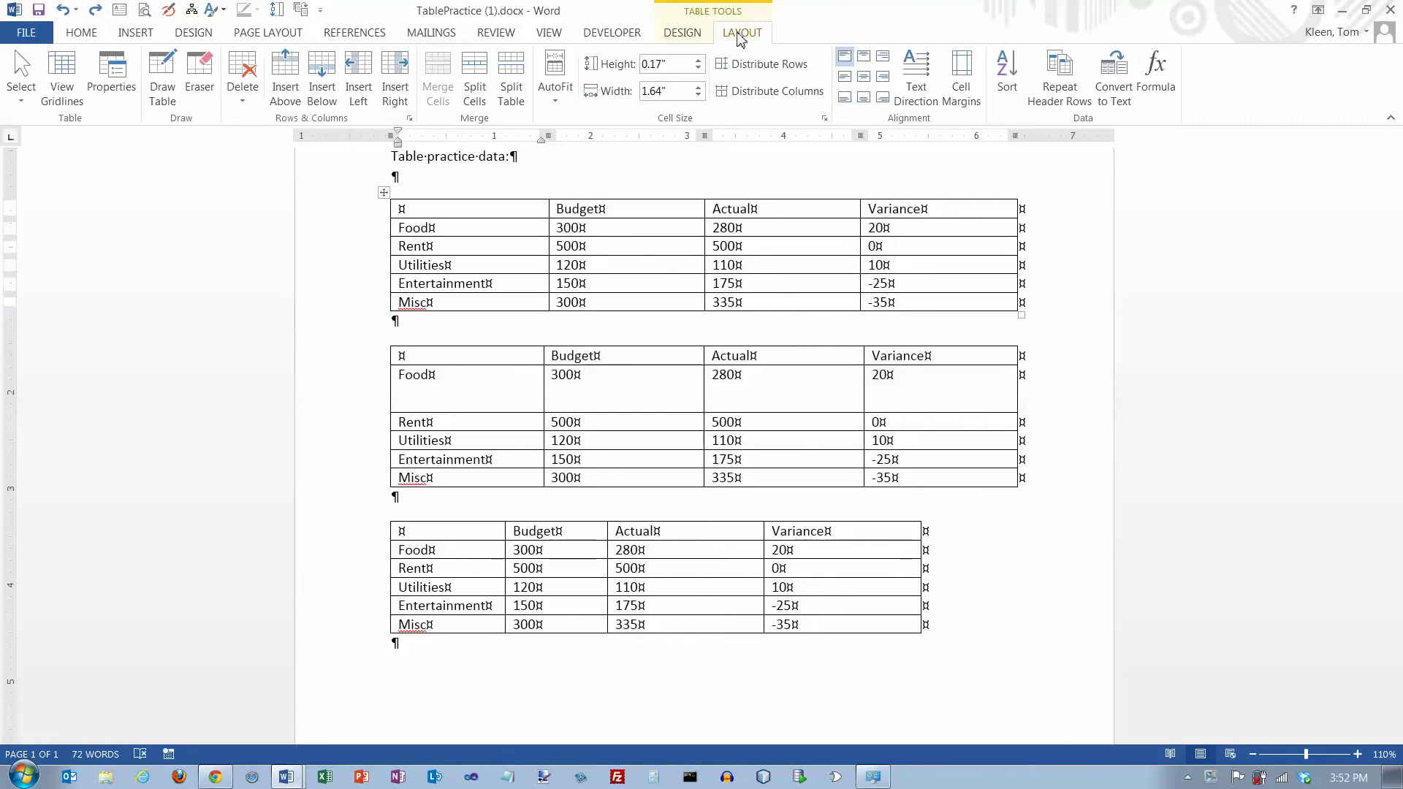
click(685, 33)
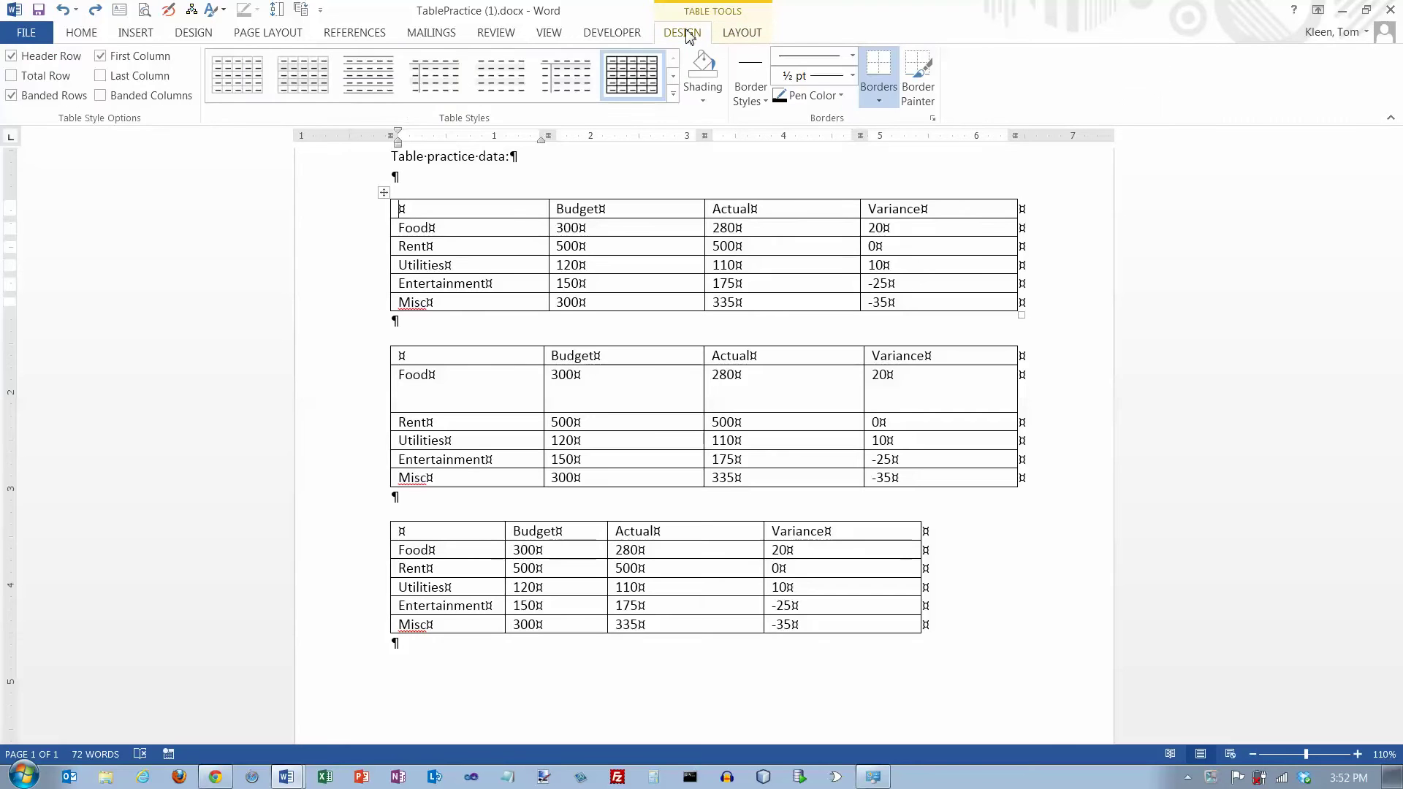
- Delete the Food row from the first table and undo the deletion
click(744, 35)
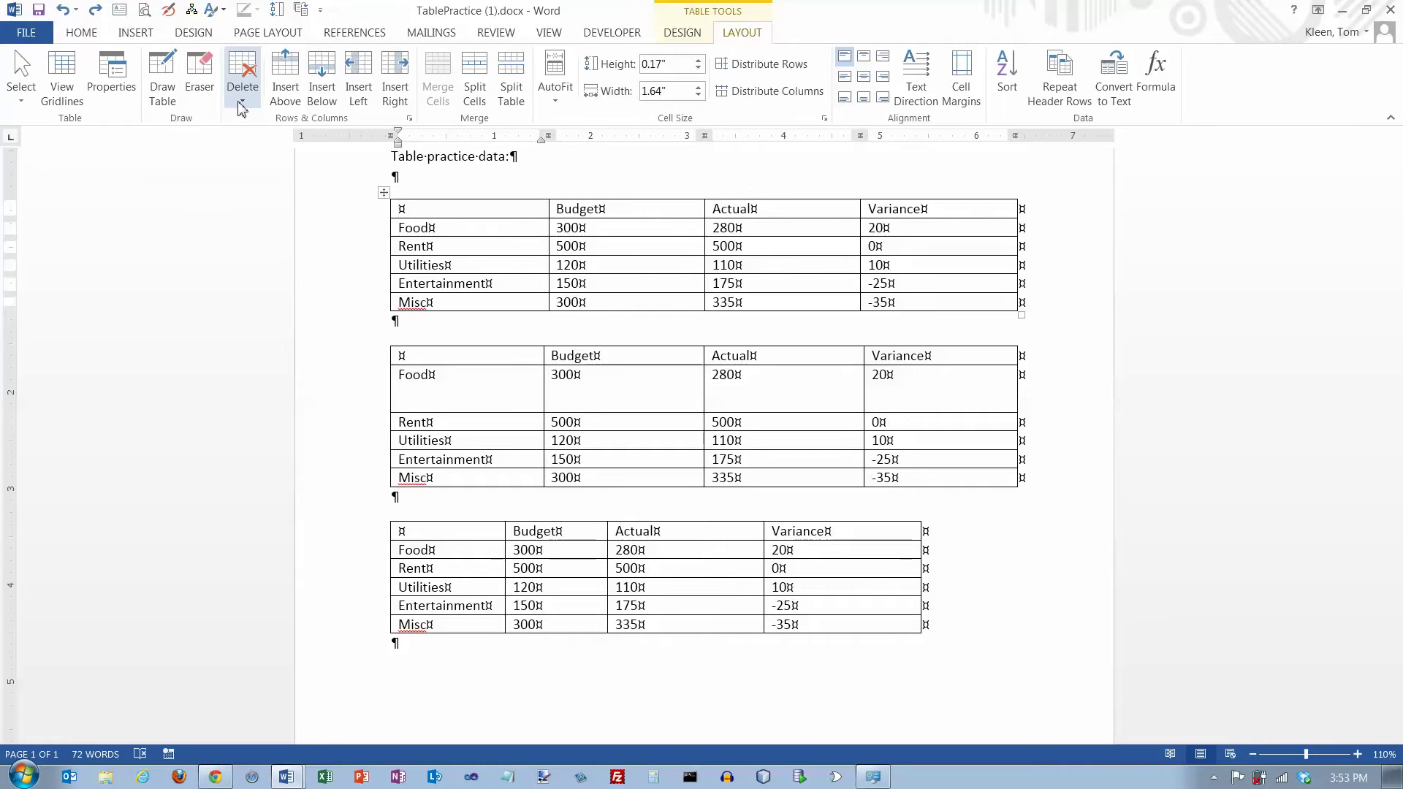
click(372, 235)
click(379, 240)
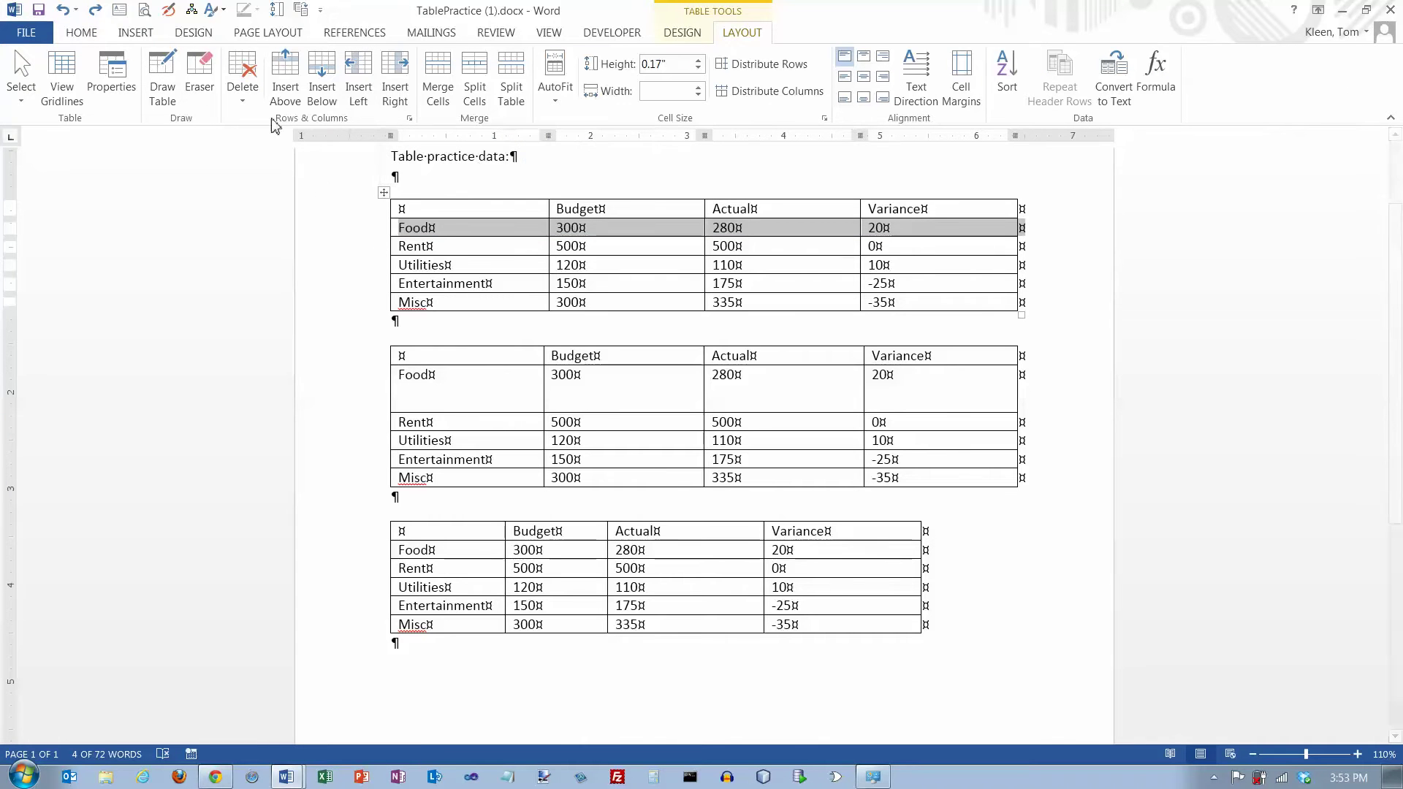
click(244, 99)
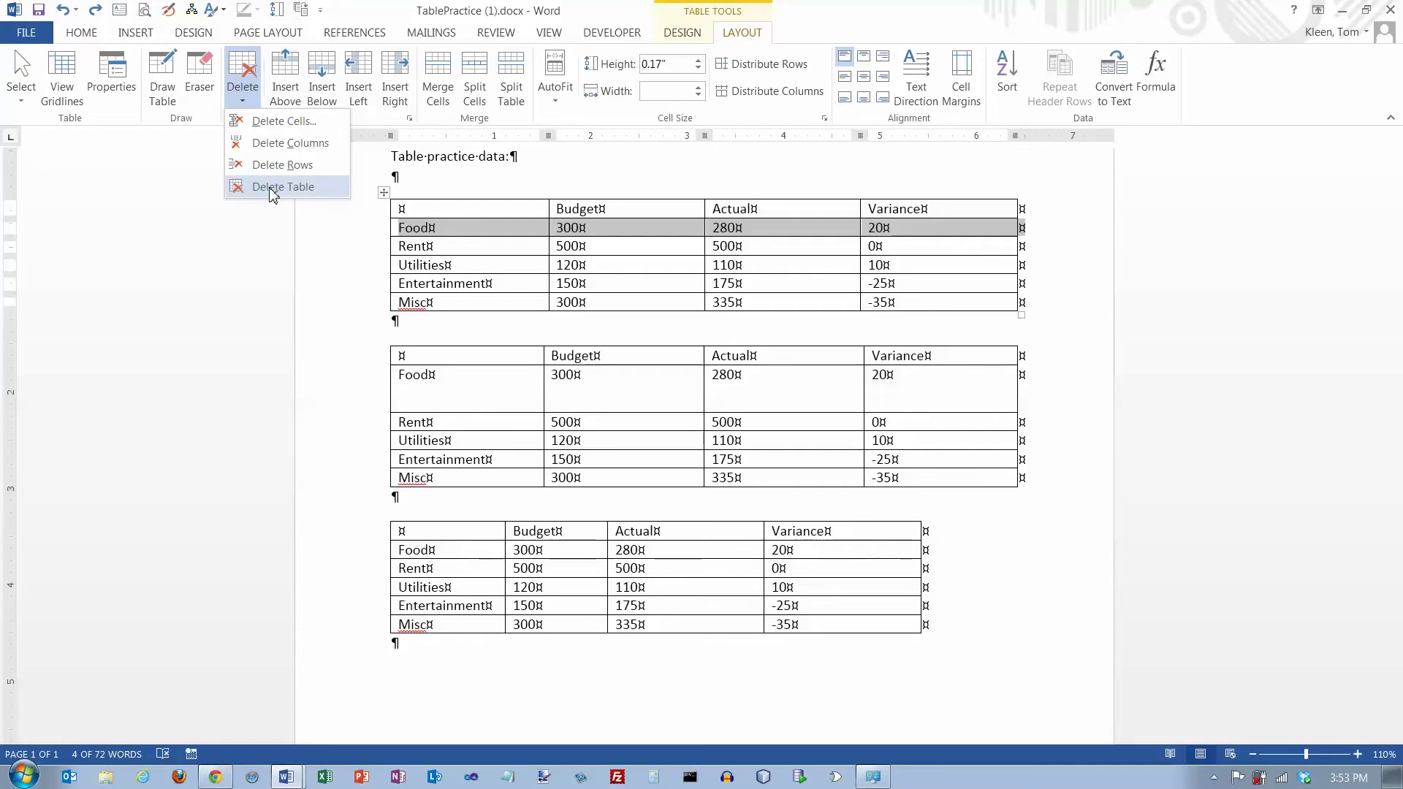
click(255, 172)
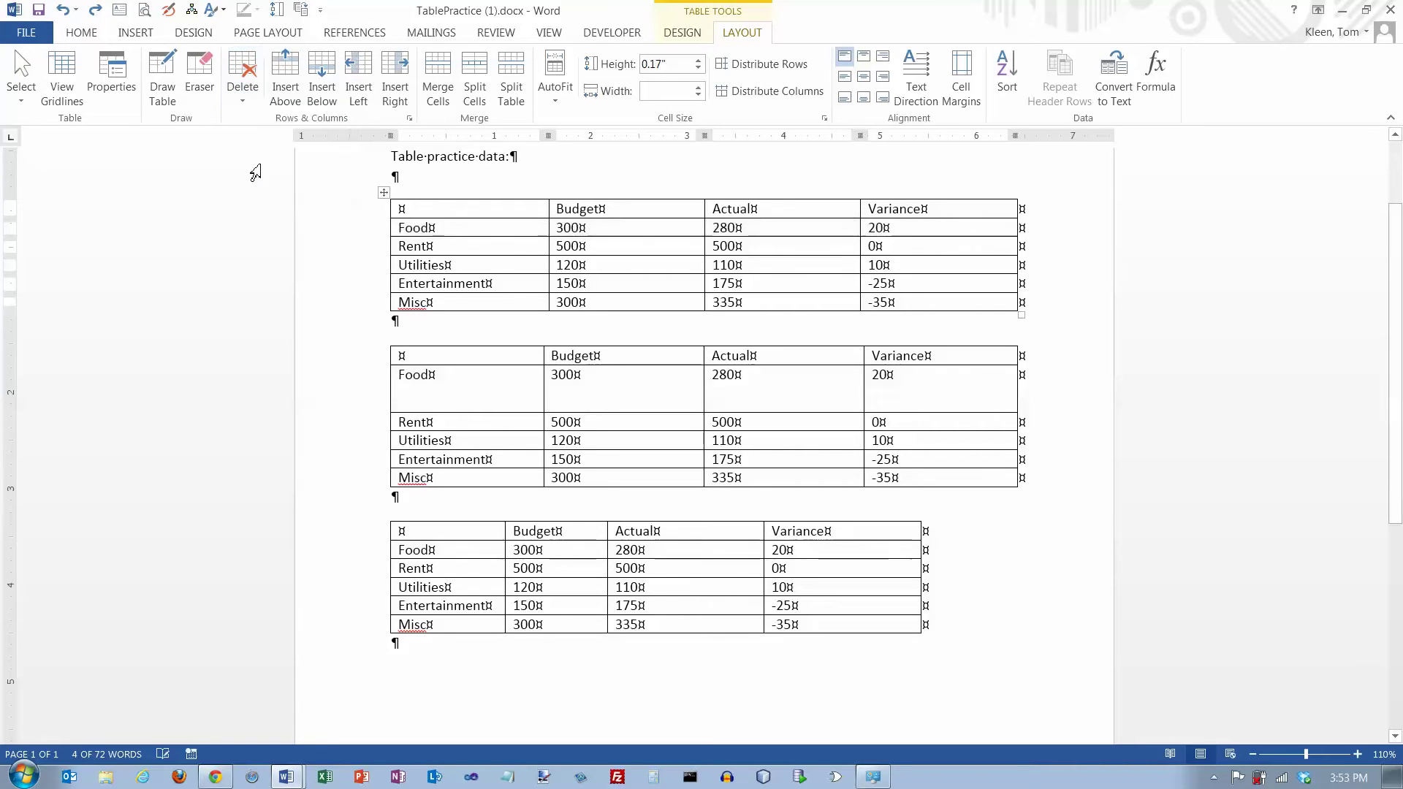
key(BackSpace)
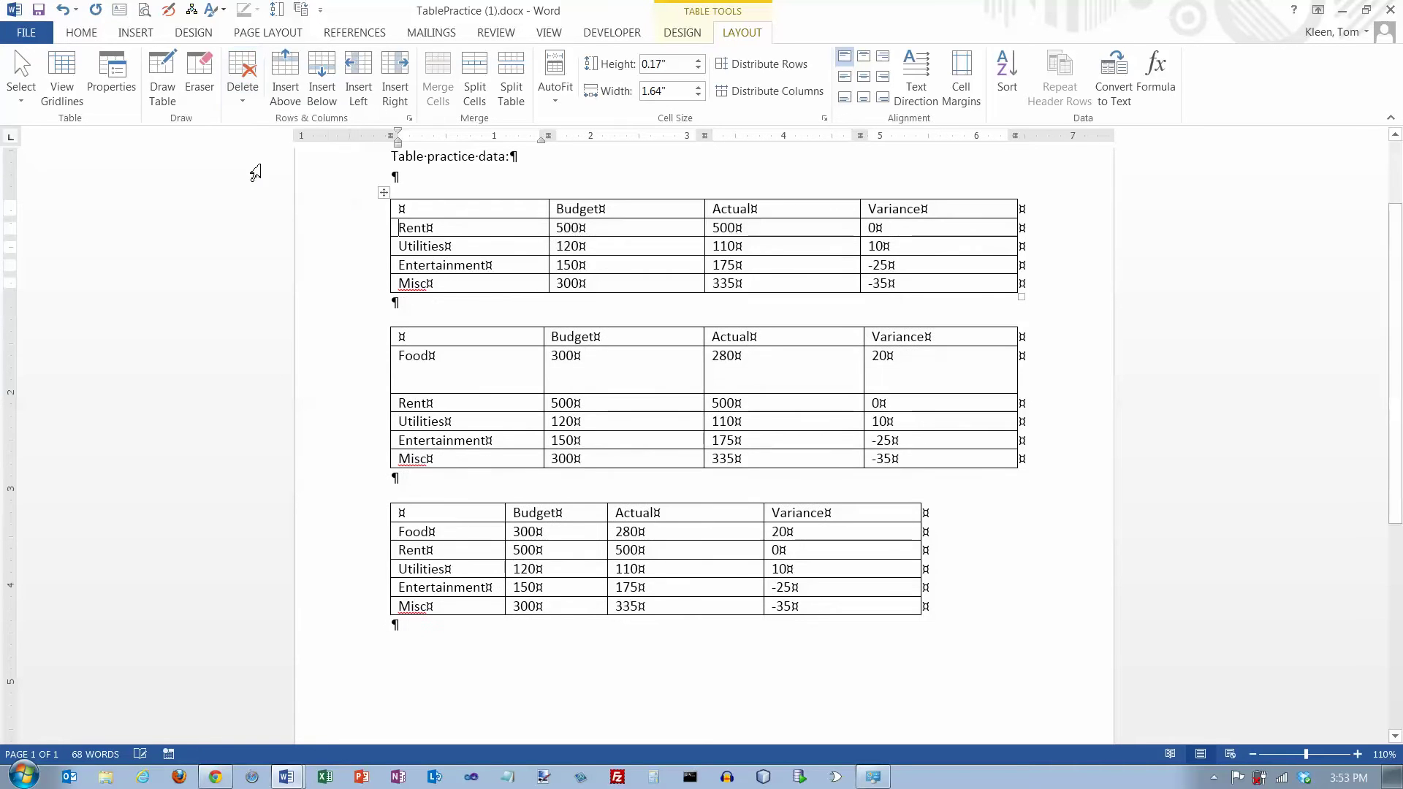
click(64, 12)
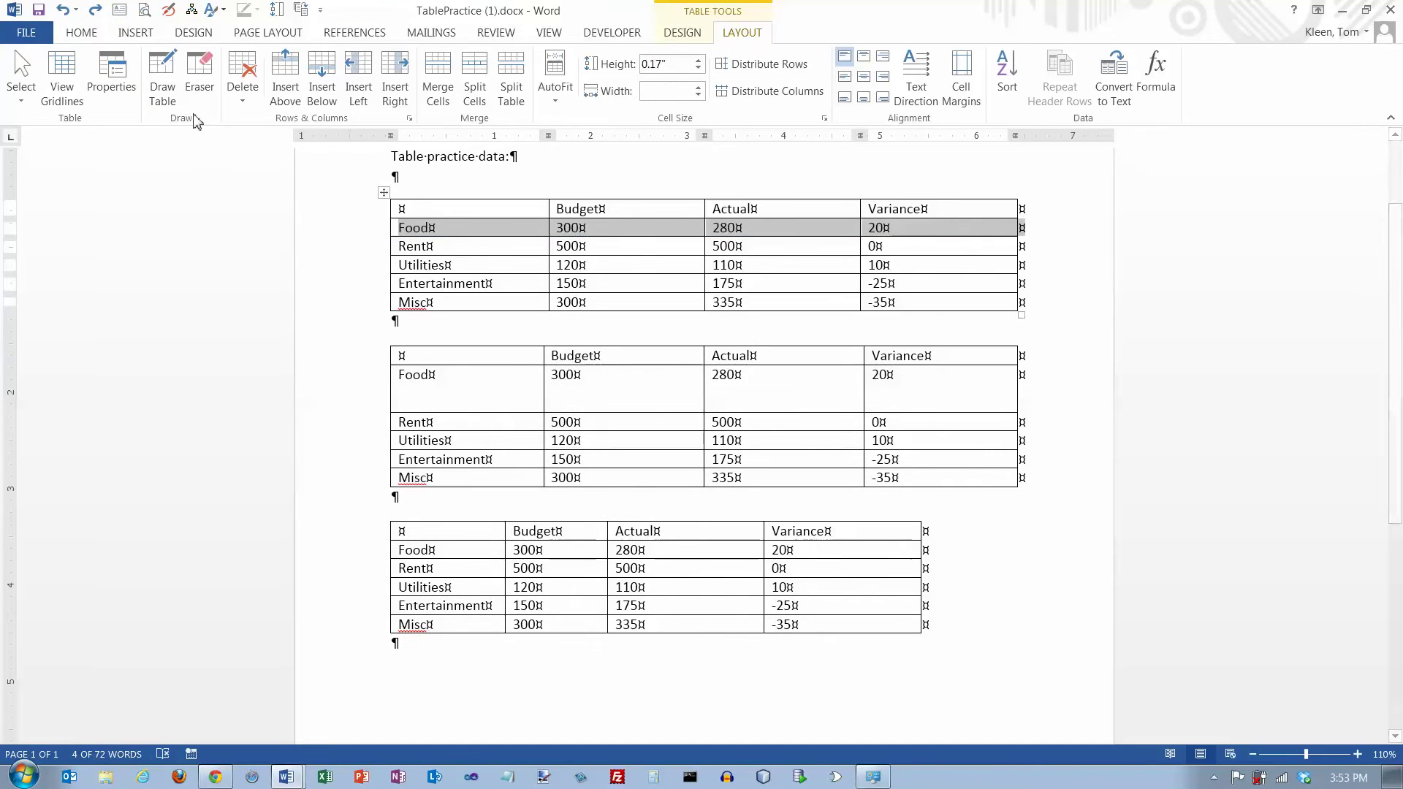
- Delete the entire first table with the Delete Table command and undo the deletion
click(242, 102)
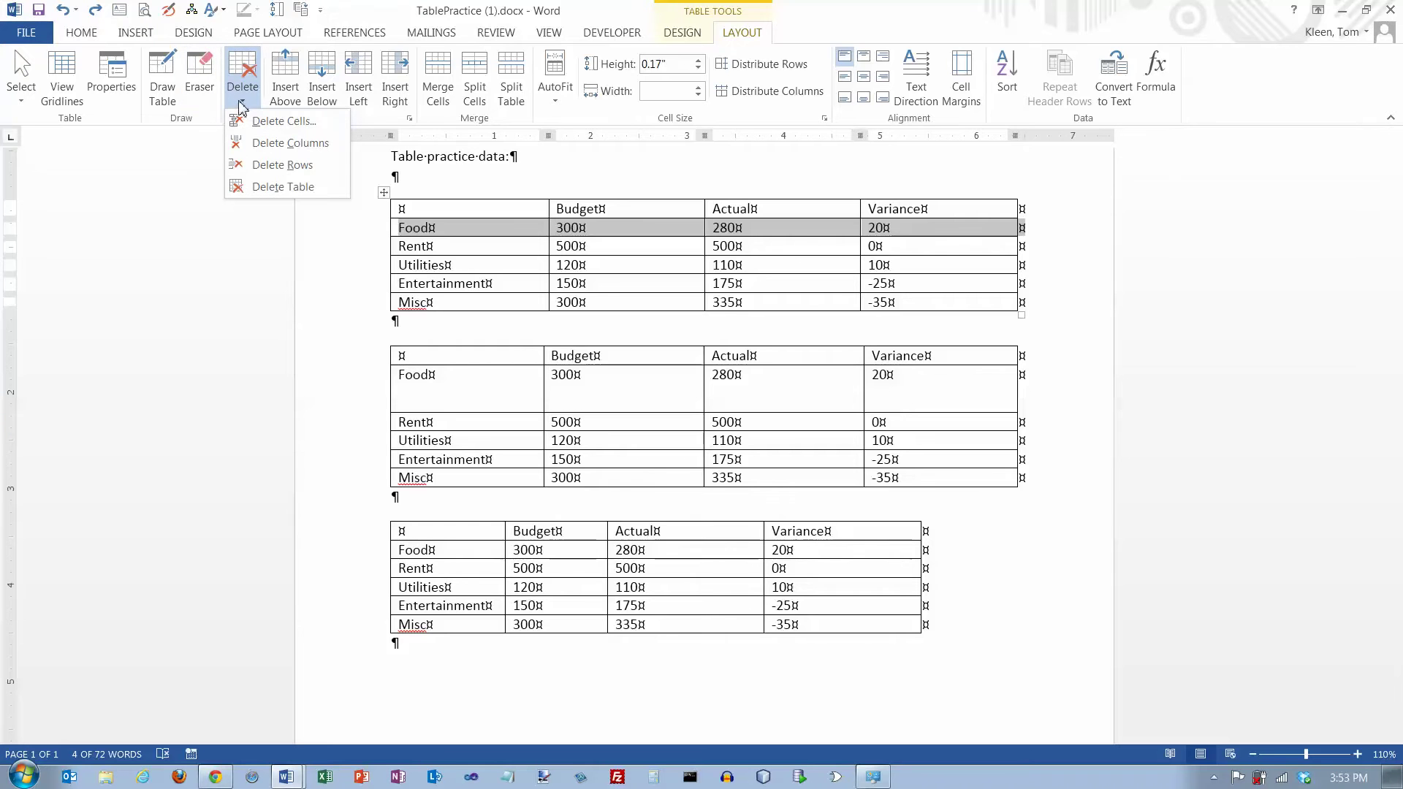
click(284, 187)
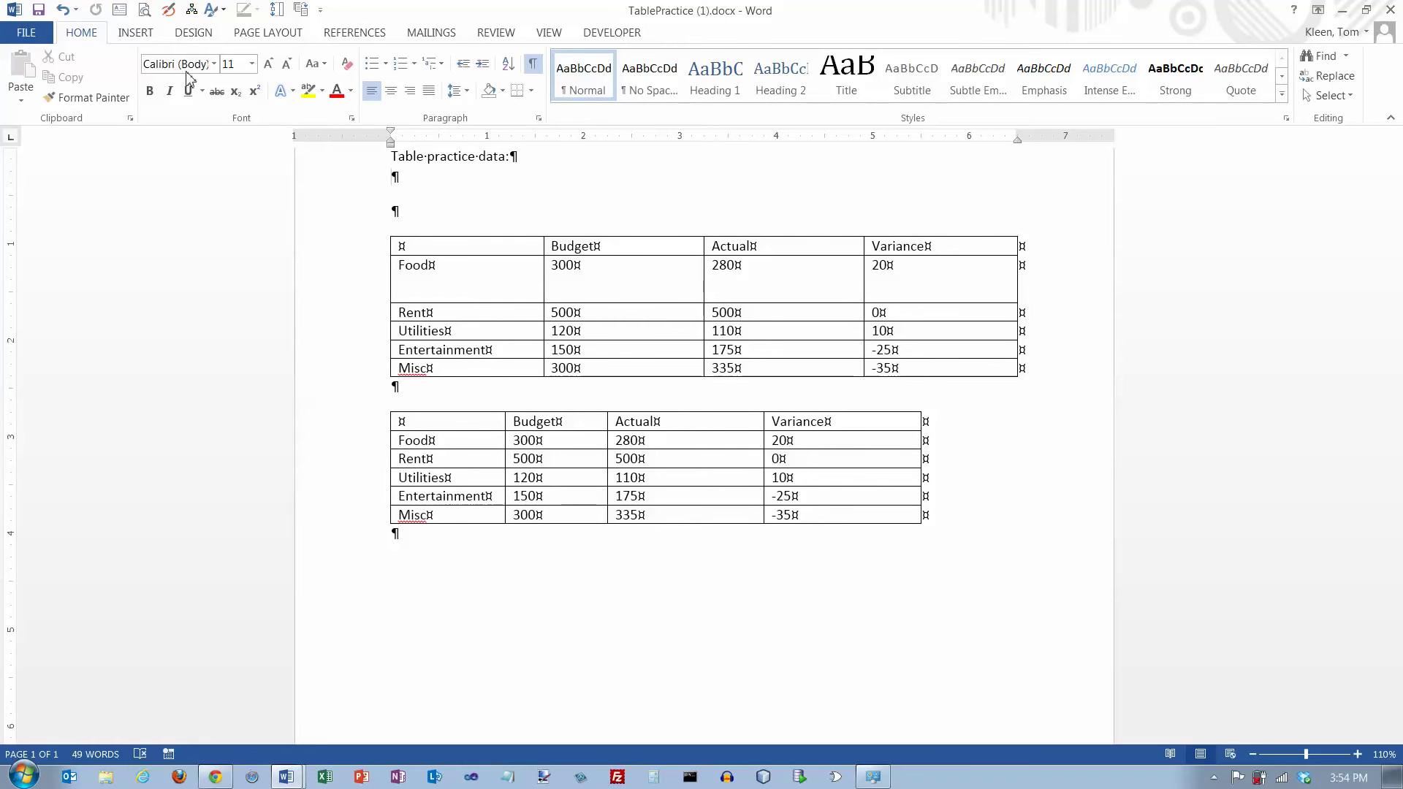
click(61, 10)
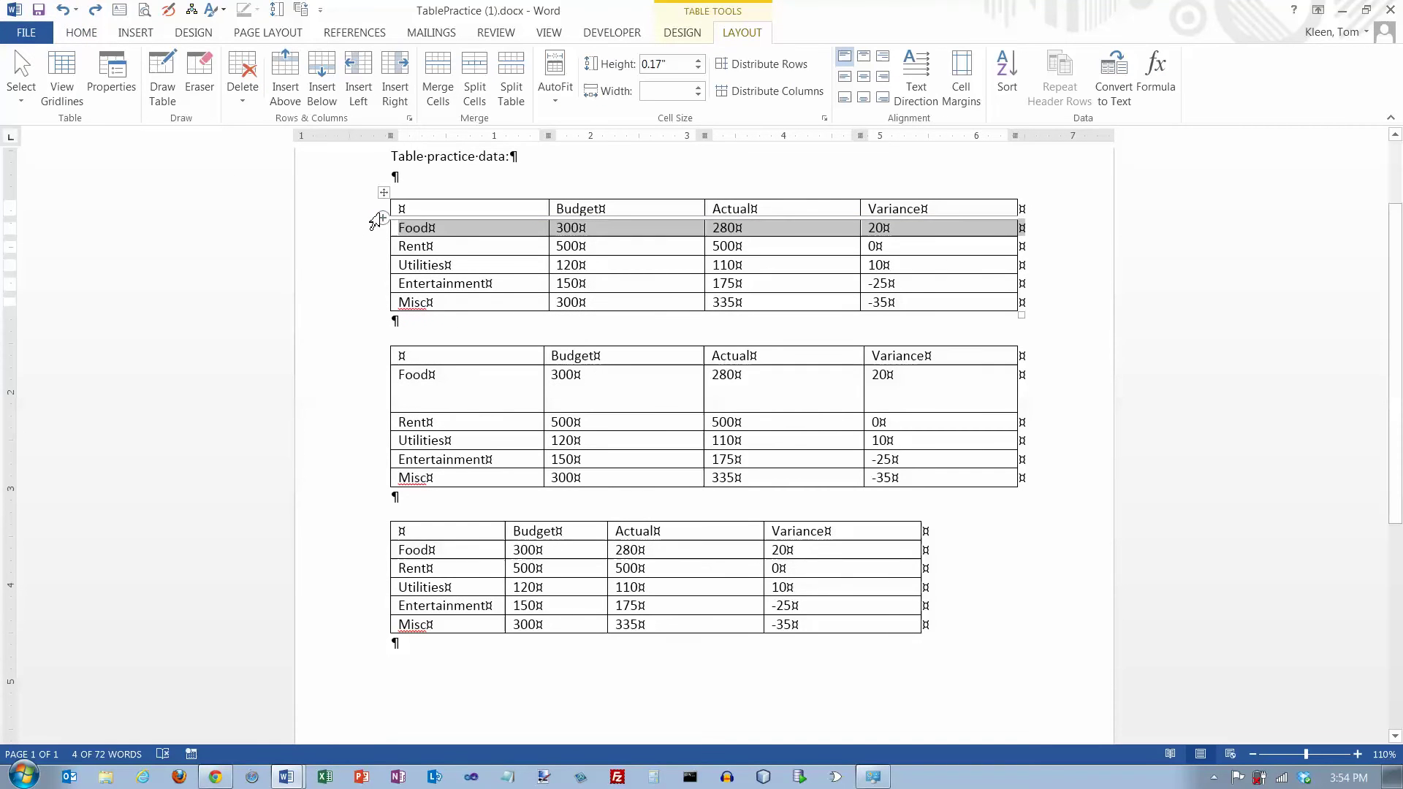
- Select all rows of the first table, clear their contents, and undo the clearing
click(375, 176)
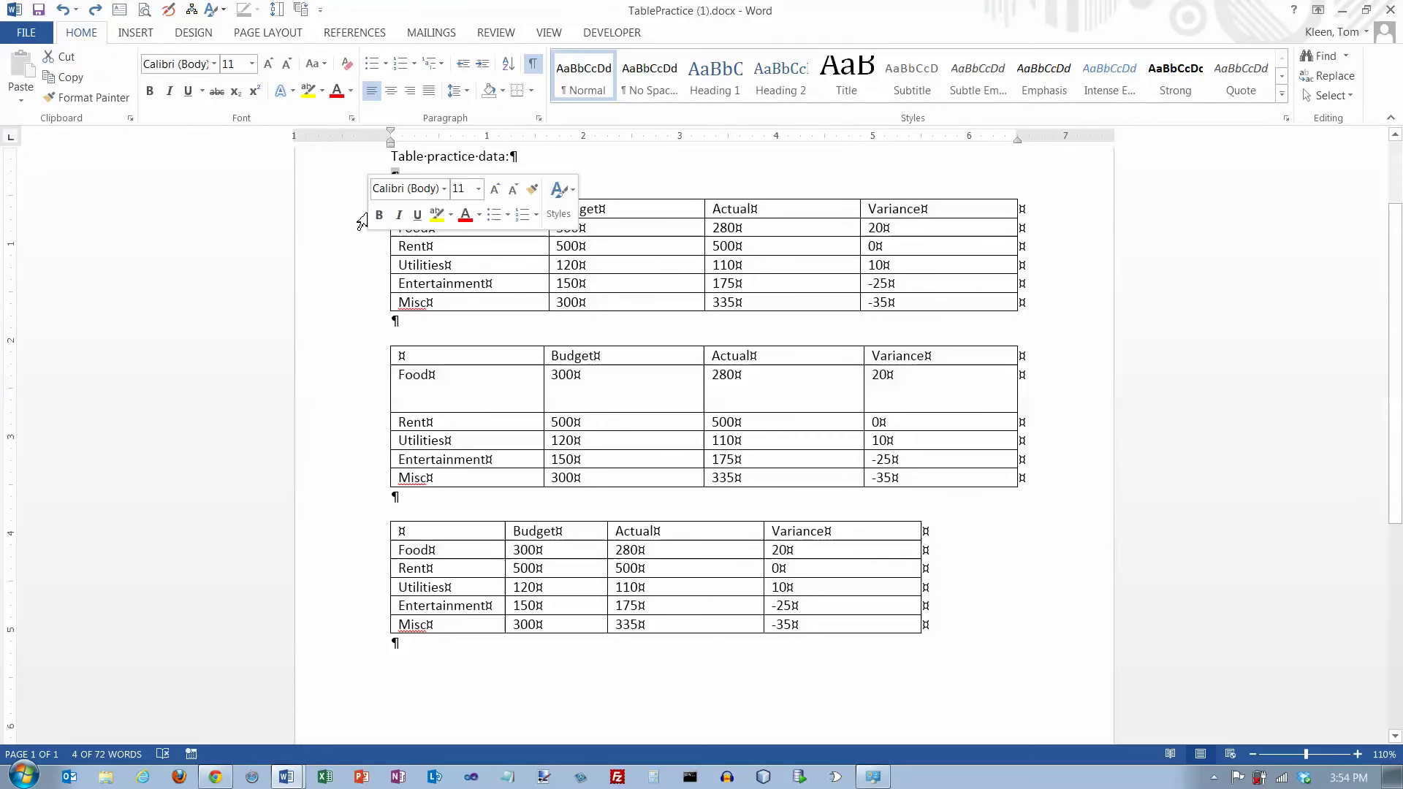
click(380, 219)
drag(380, 222, 374, 310)
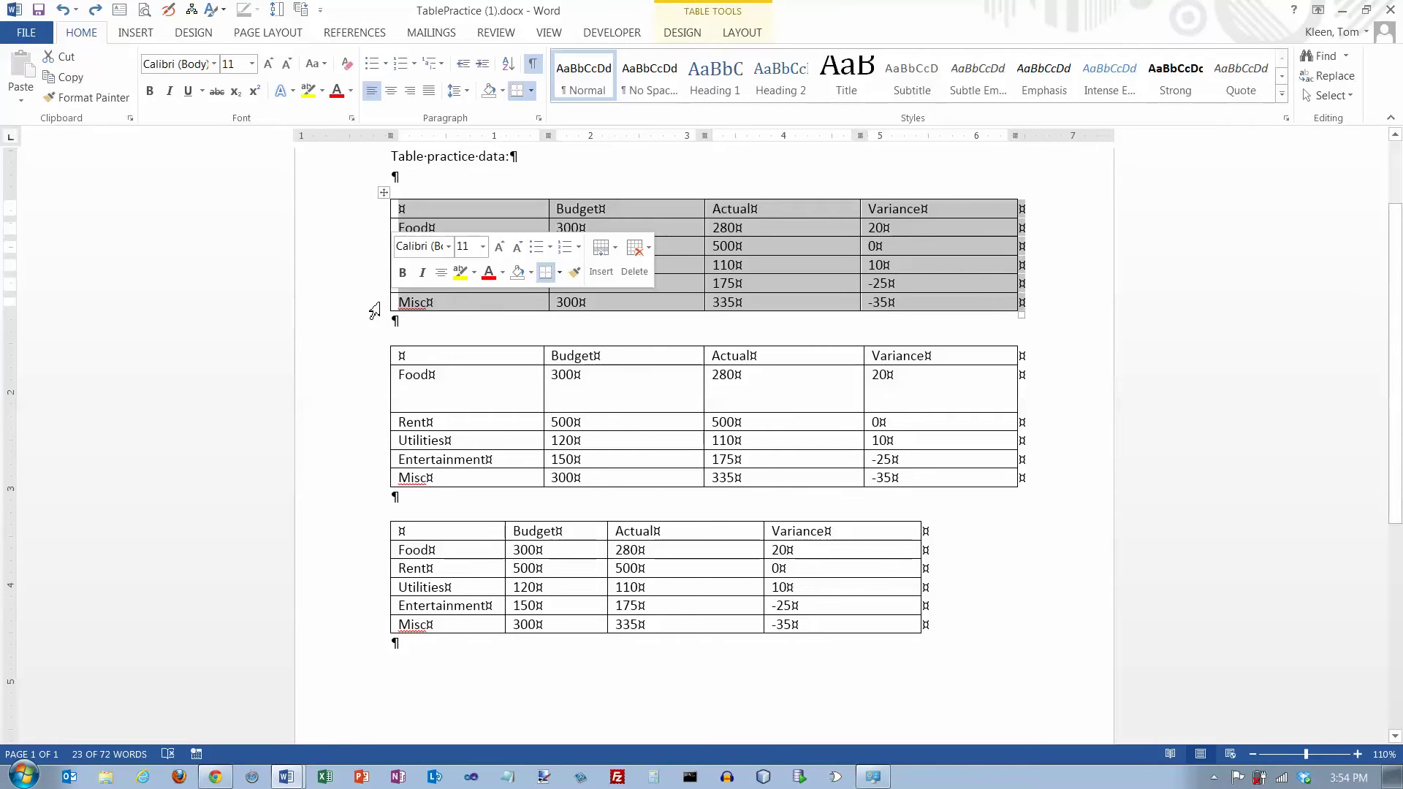
key(Delete)
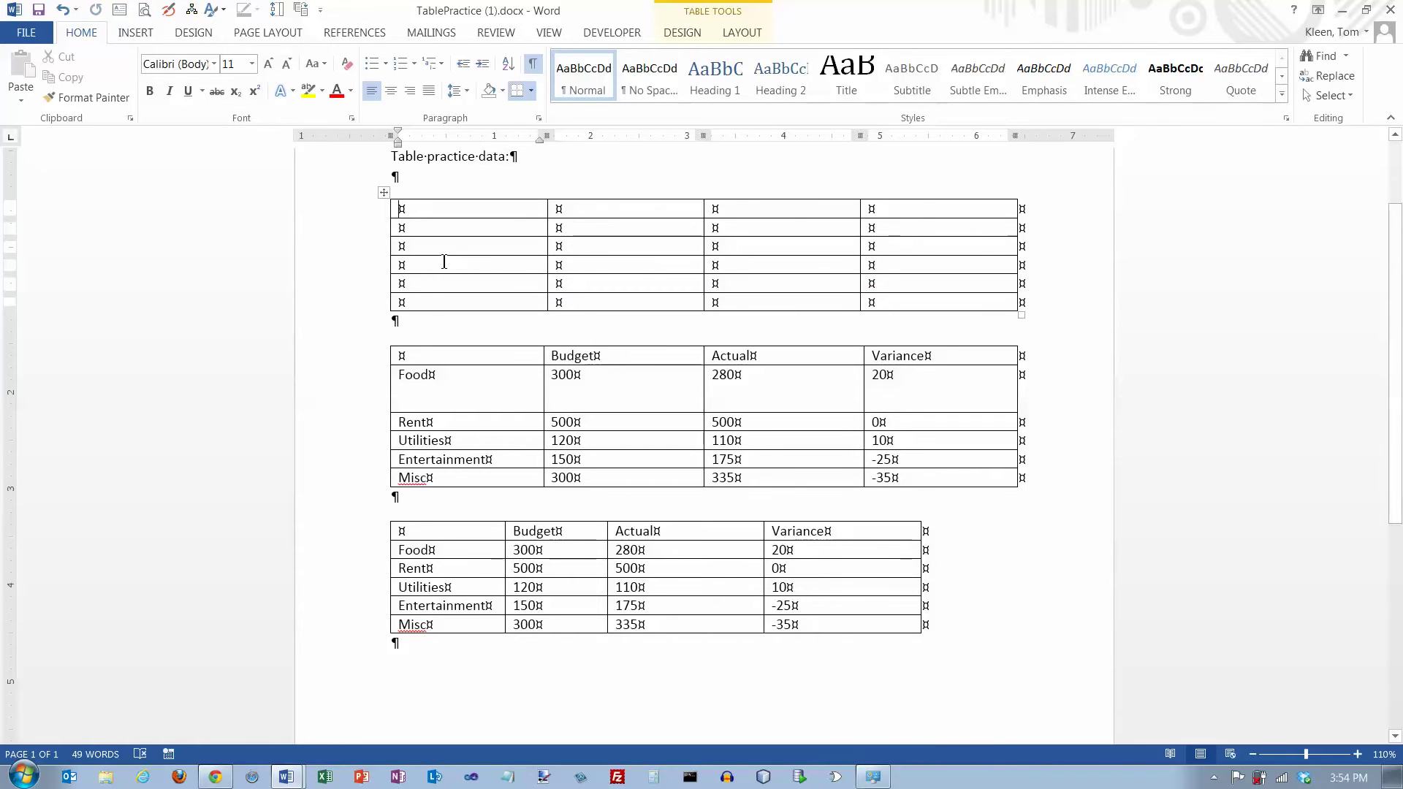
key(ctrl+z)
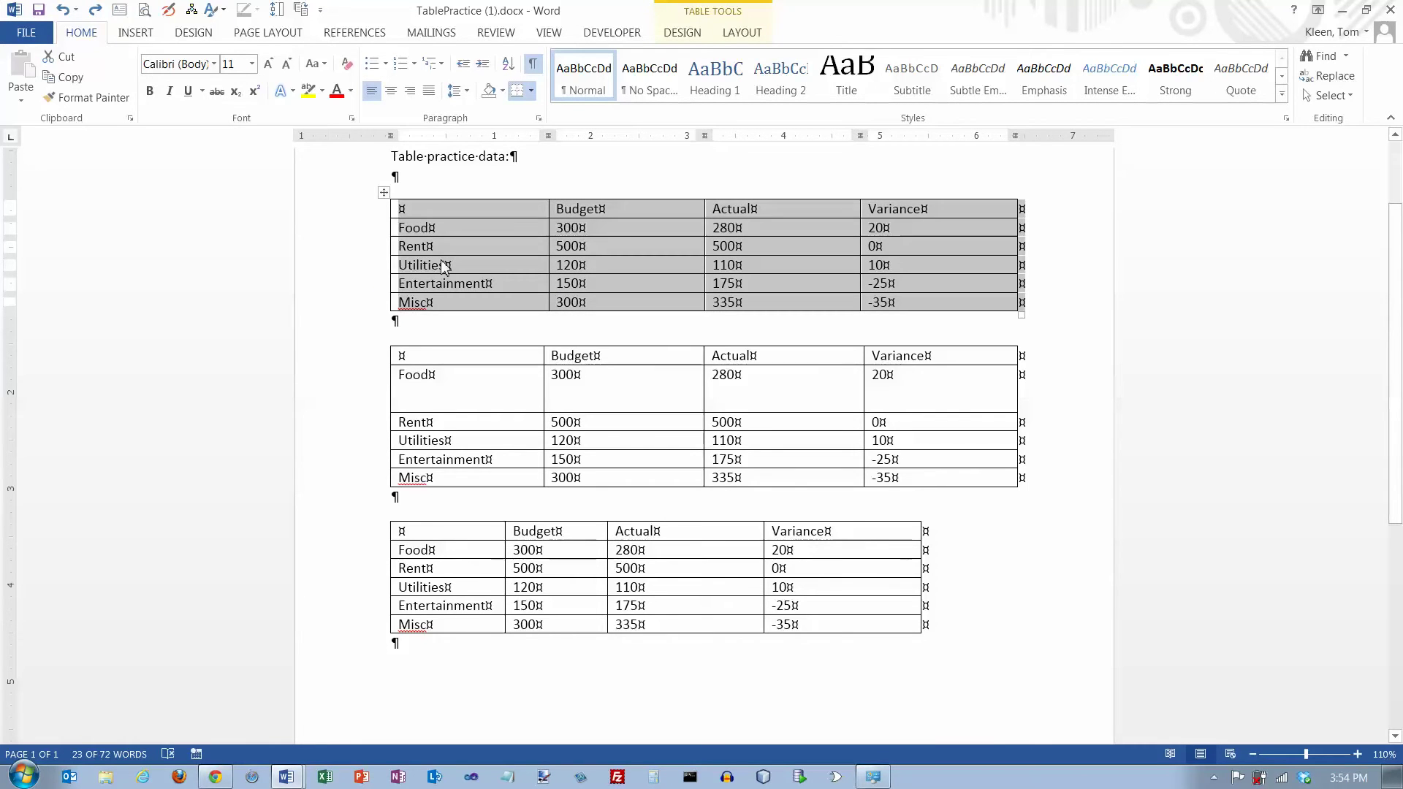
- Select the whole first table as one object and clear the contents of all its cells
click(385, 193)
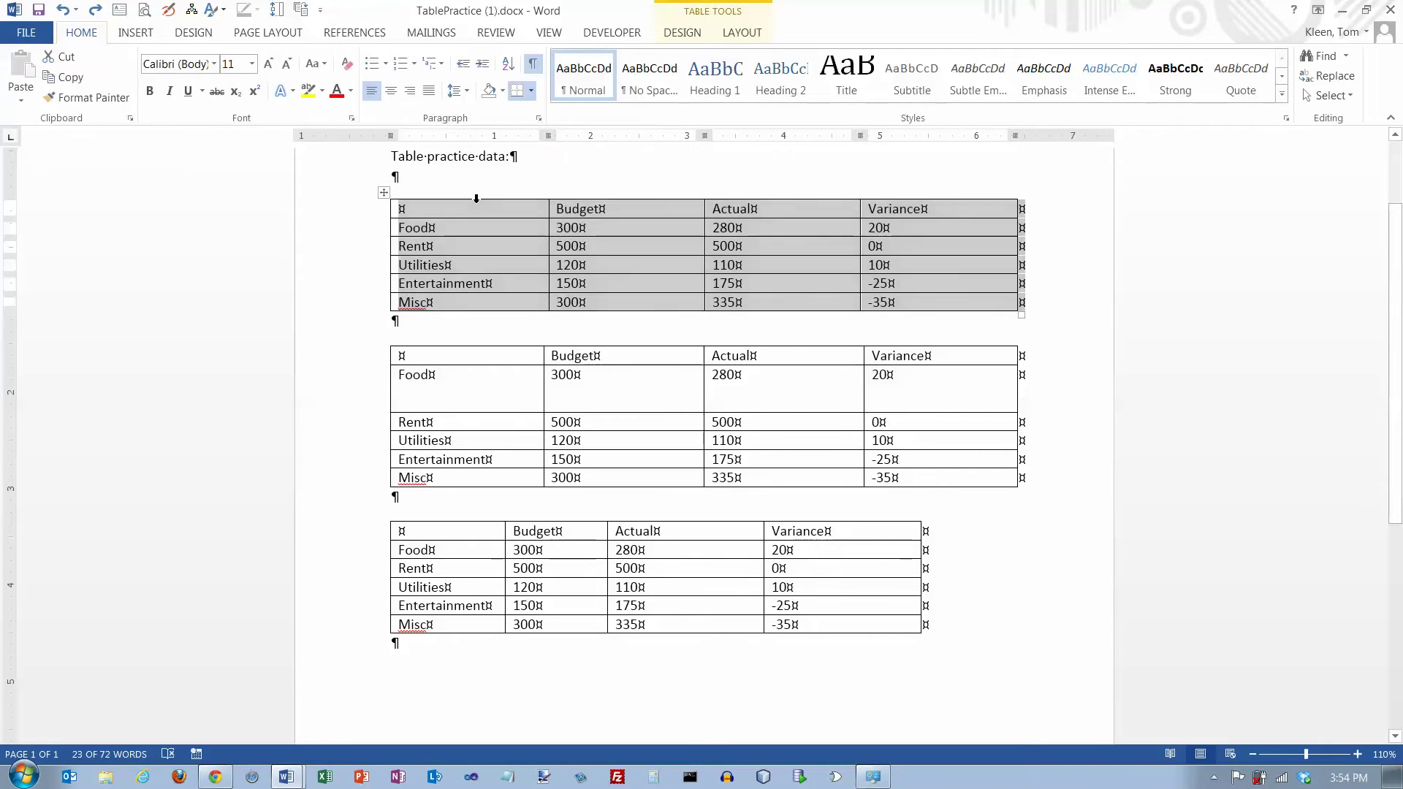
key(Delete)
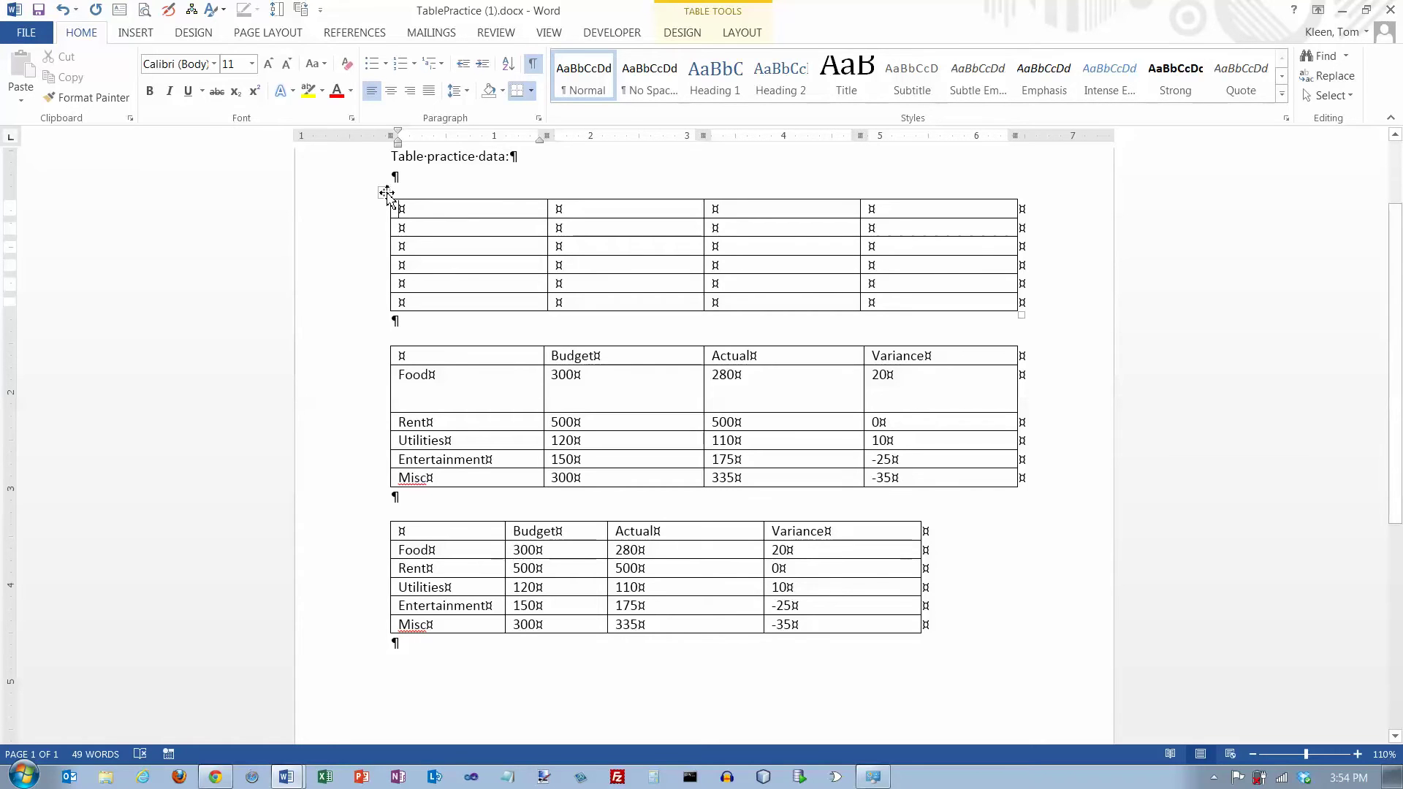
- Delete the emptied first table including its grid, and undo that deletion
right_click(385, 193)
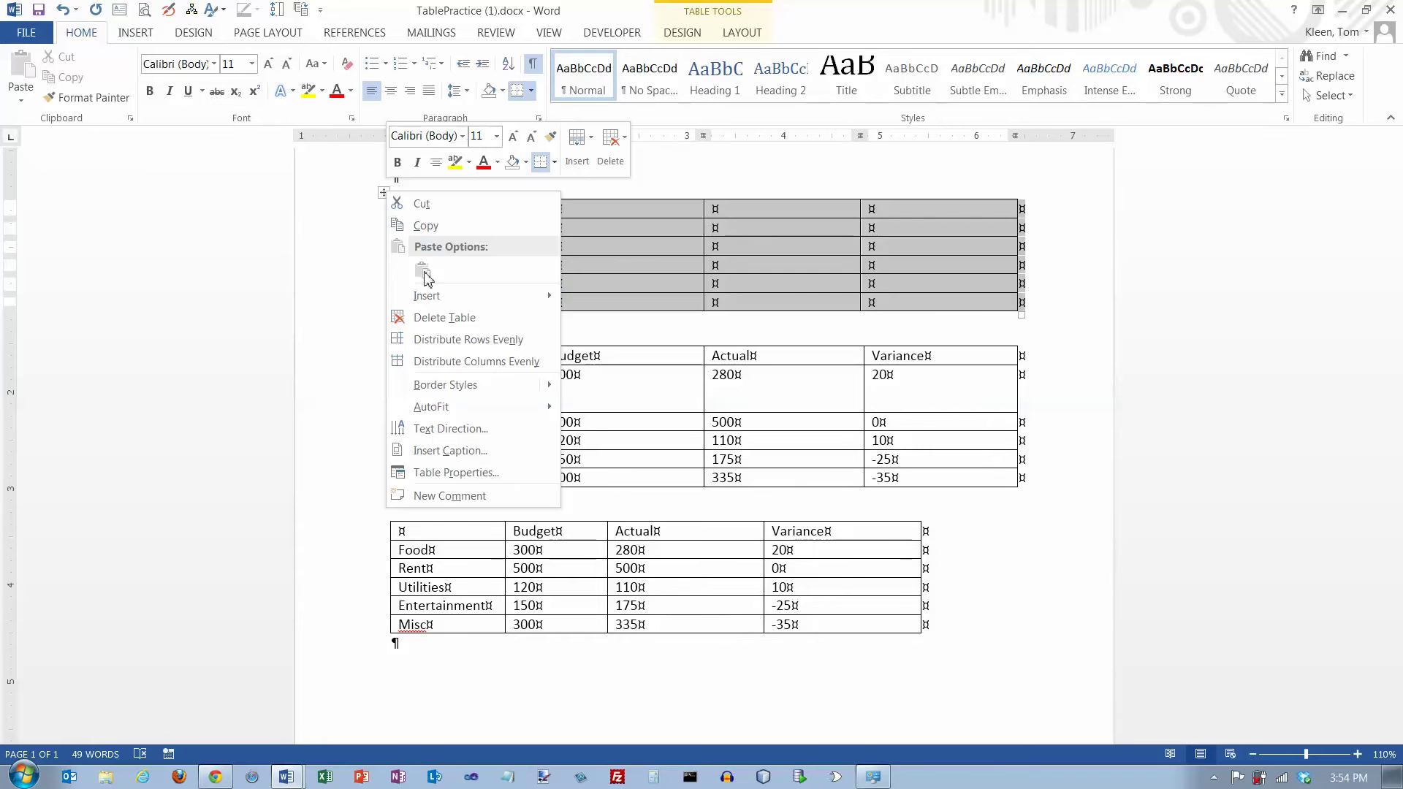
click(444, 318)
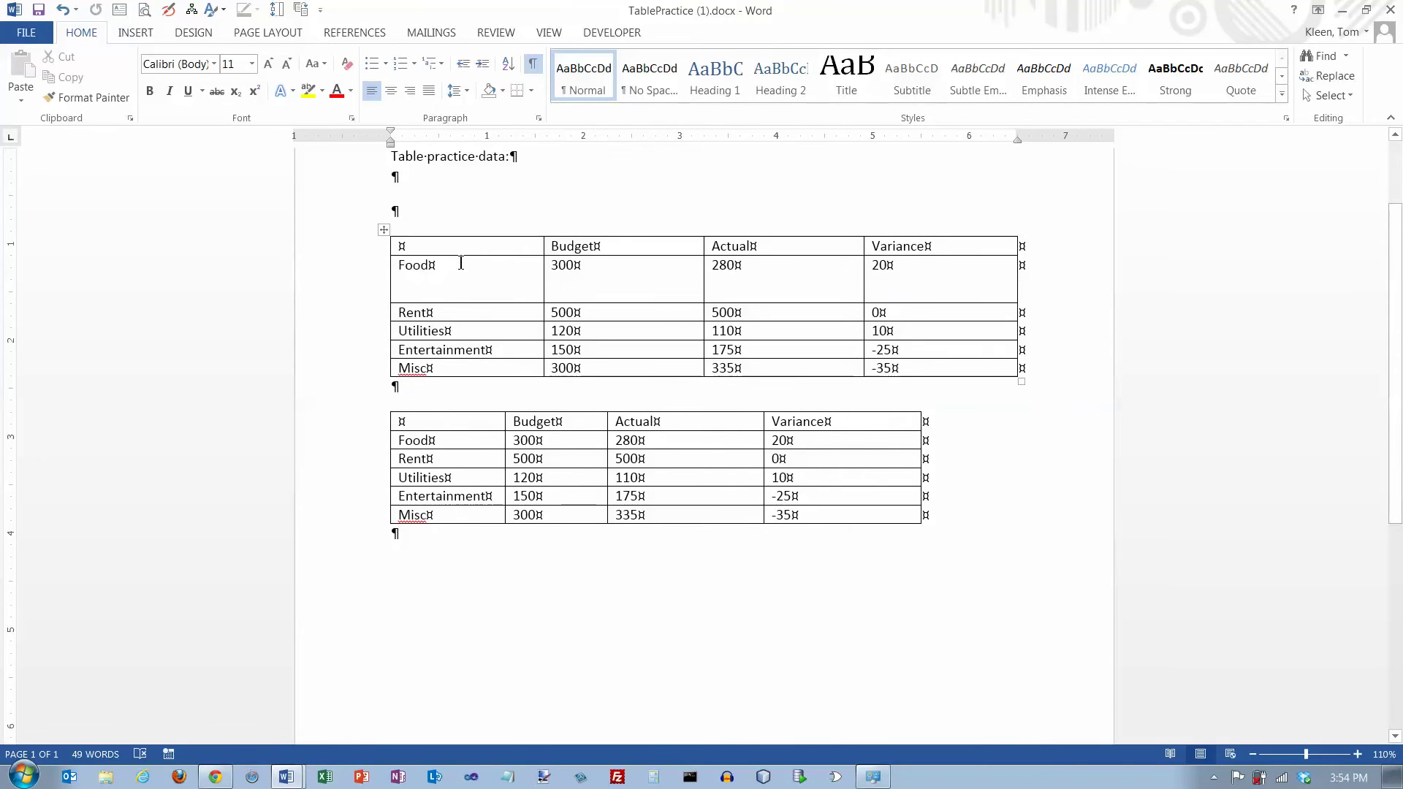
key(ctrl+z)
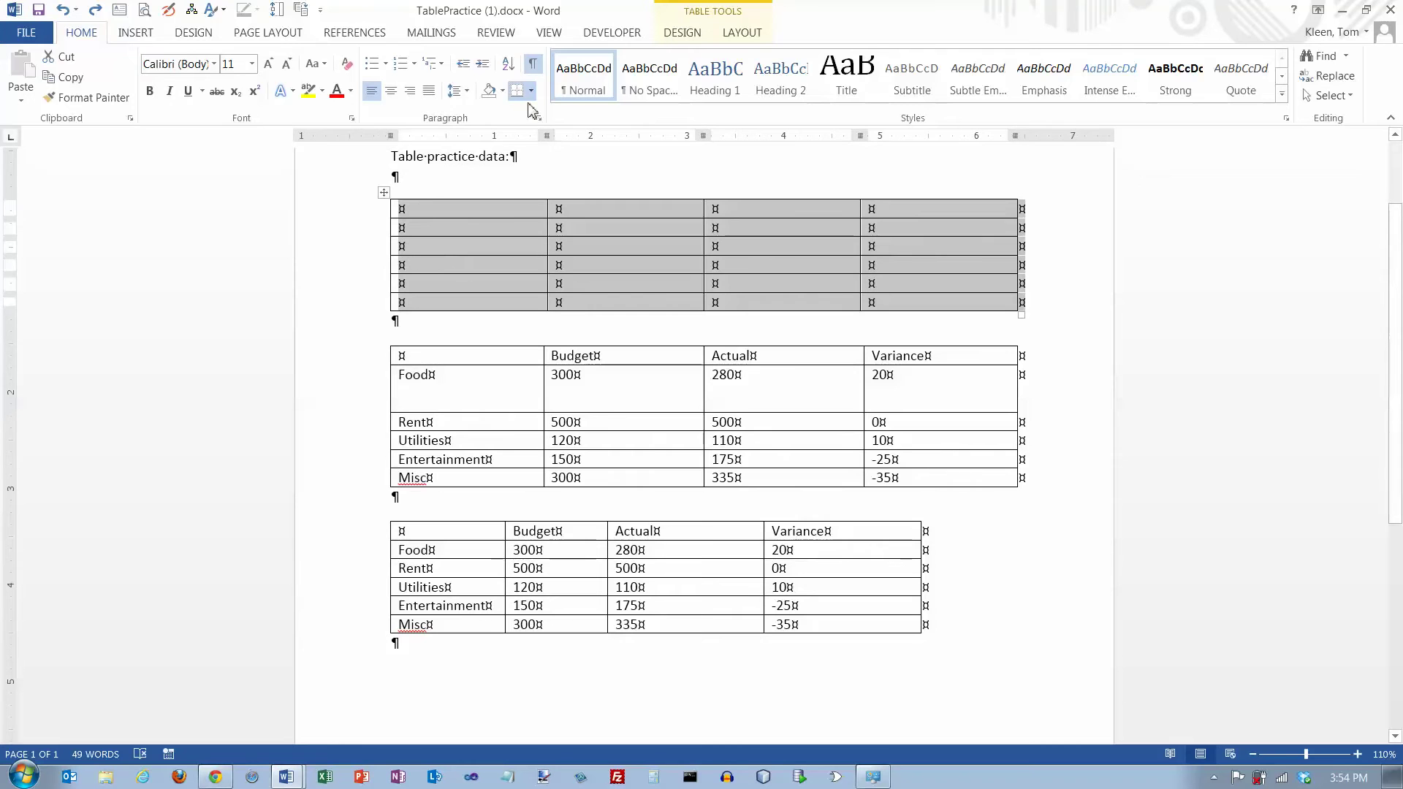
- View the available table deletion commands and undo the clearing of the first table's contents
click(741, 32)
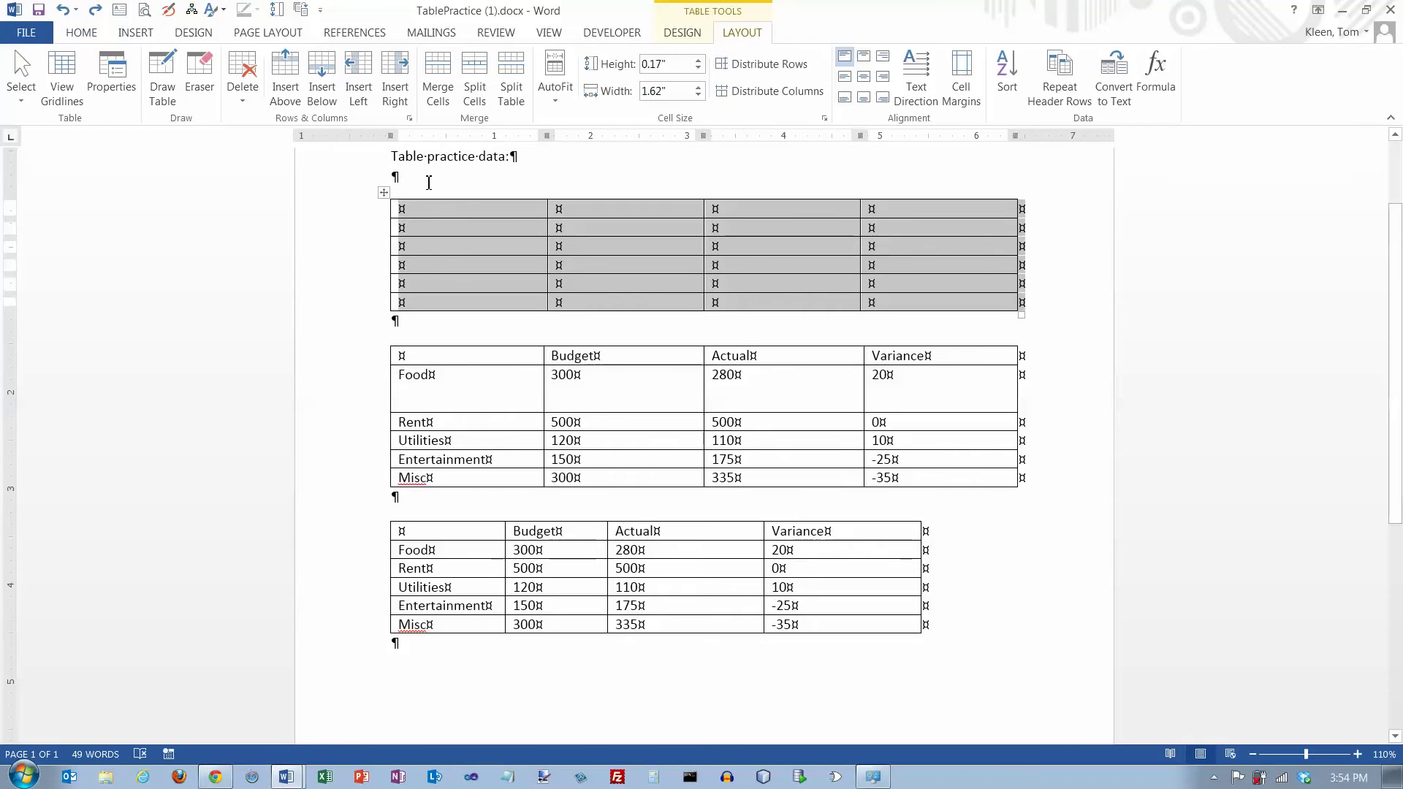
click(242, 87)
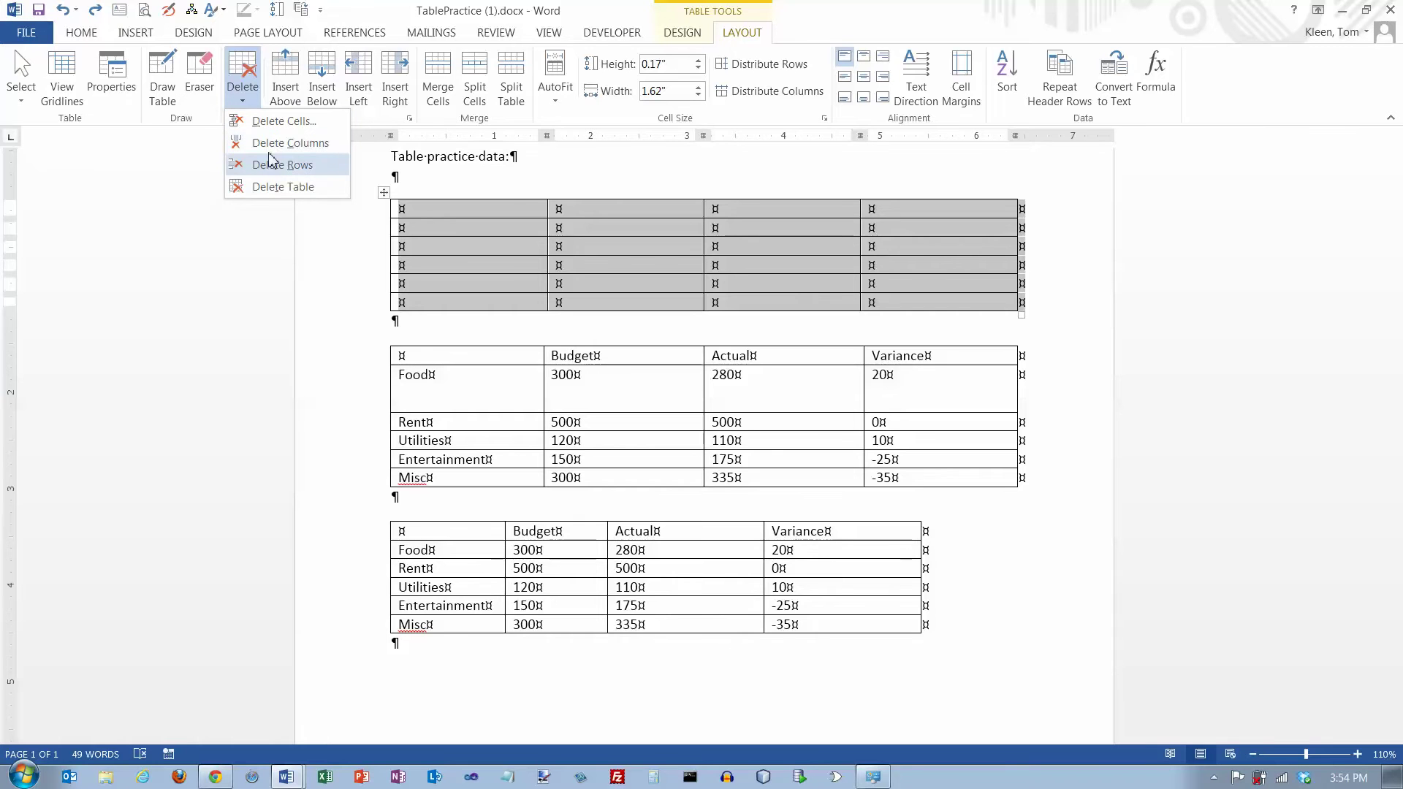
click(245, 73)
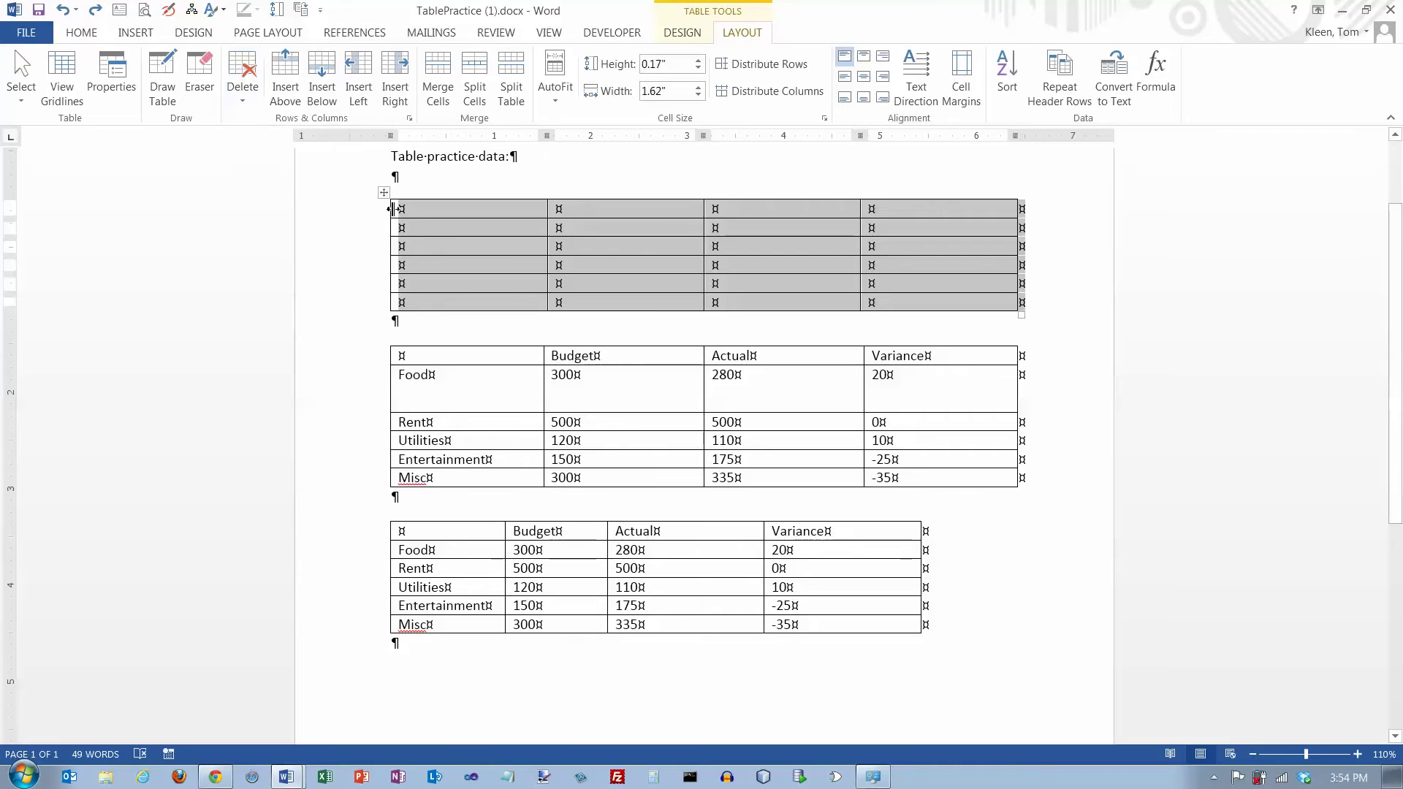
text(Budget	Actual	Variance Food	300	280	20 Rent	500	500	0 Utilities	120	110	10 Entertainment	150	175	-25 Misc	300	335	-35)
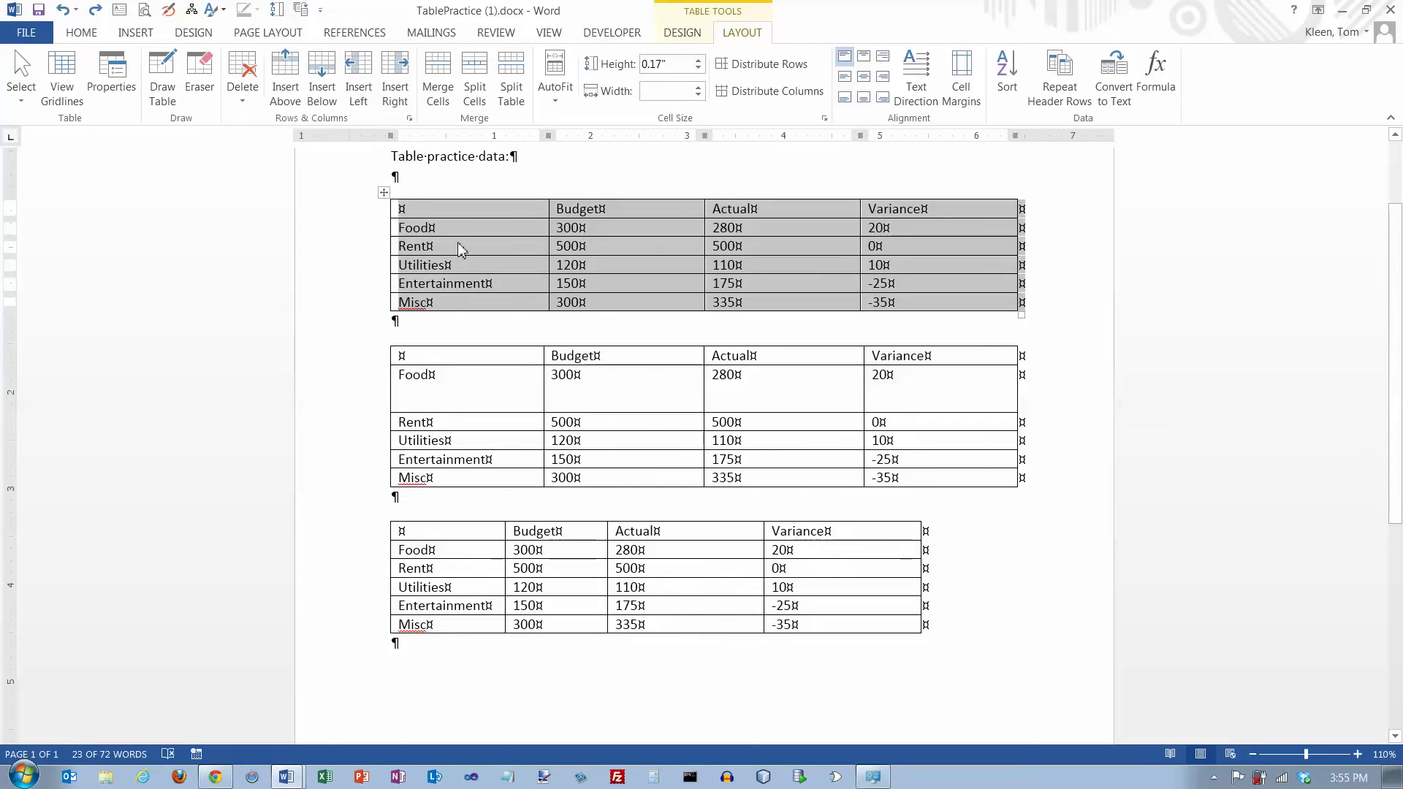
- Insert a row above the first table's header row and enter the owner's first name in possessive form plus "Budget" in its first cell
click(378, 216)
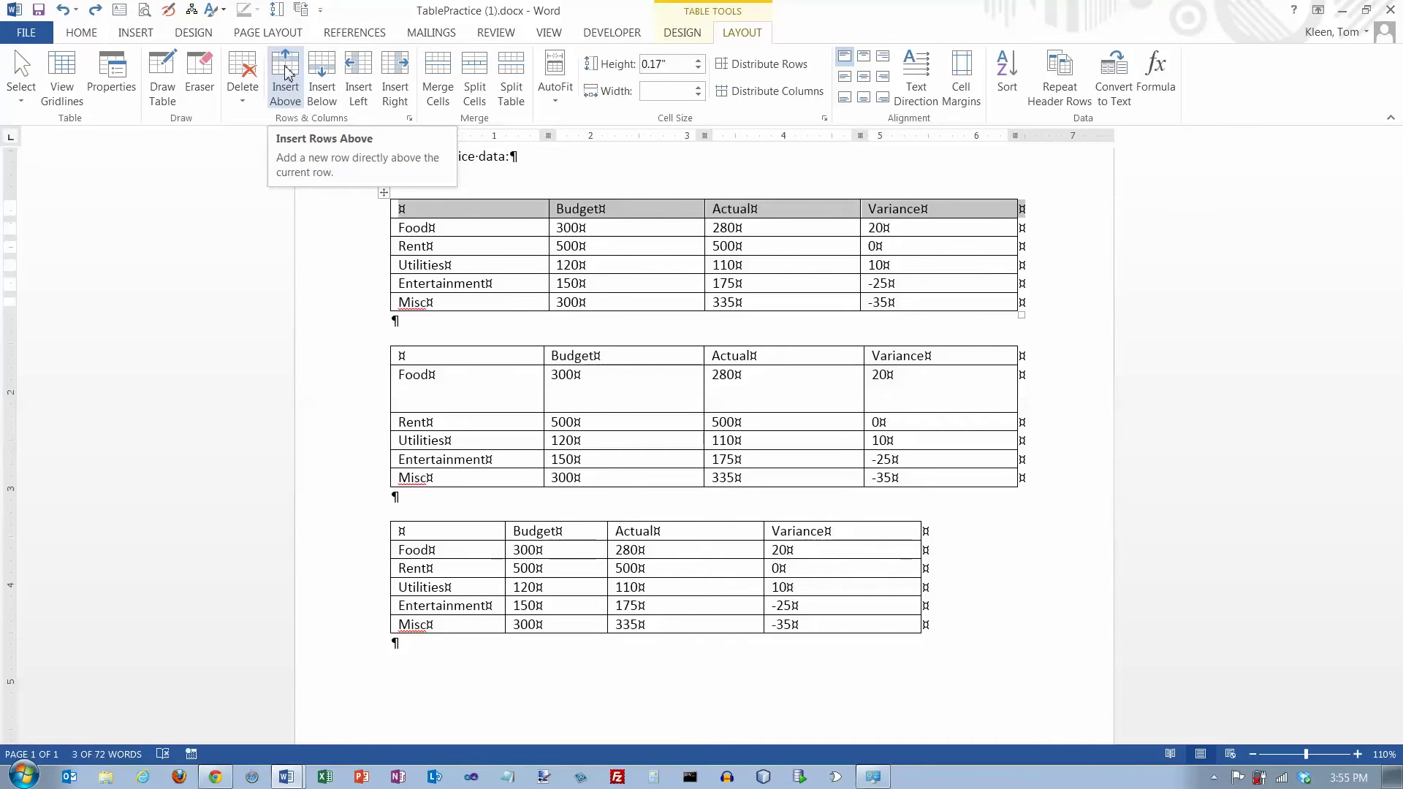
click(284, 73)
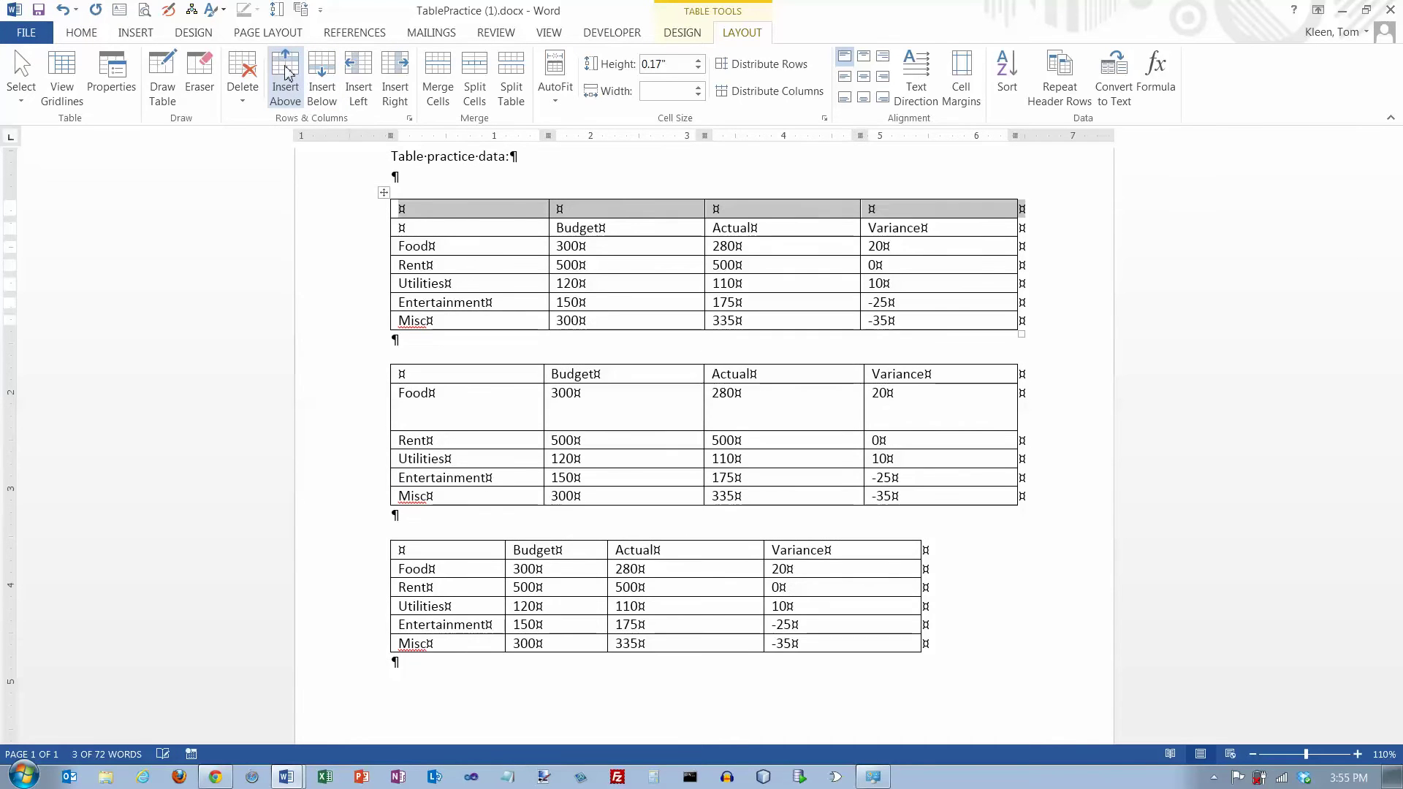
click(427, 214)
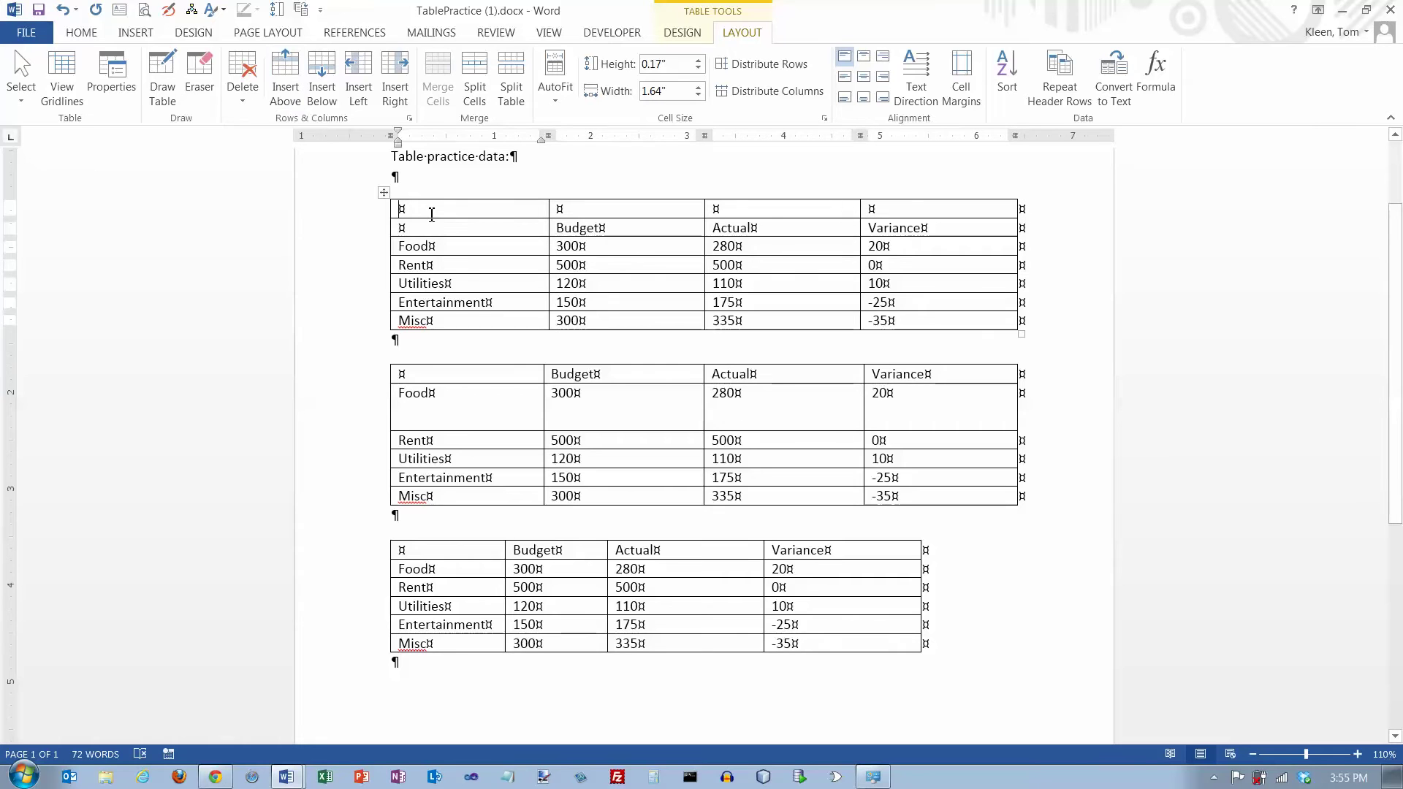
text(Tom's Budget)
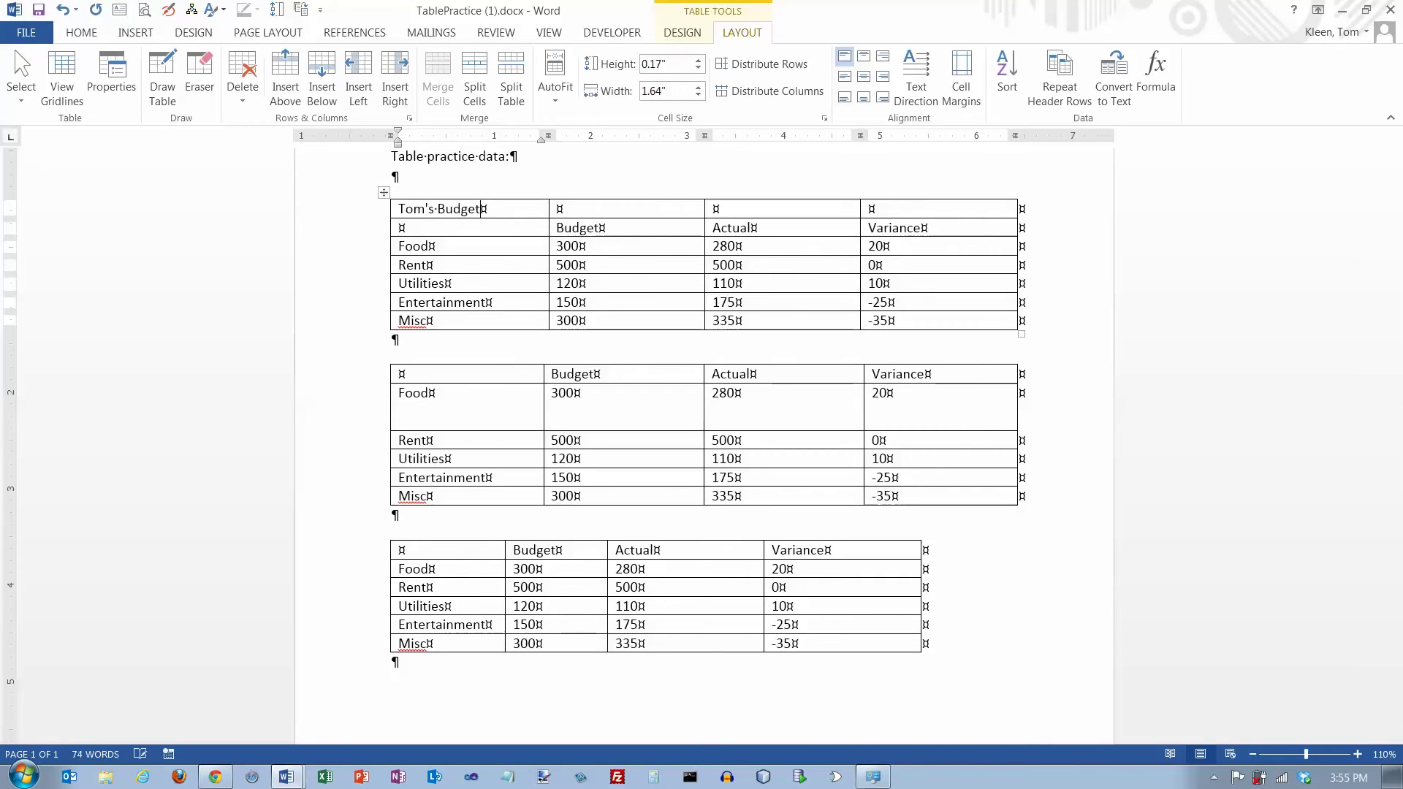
key(Return)
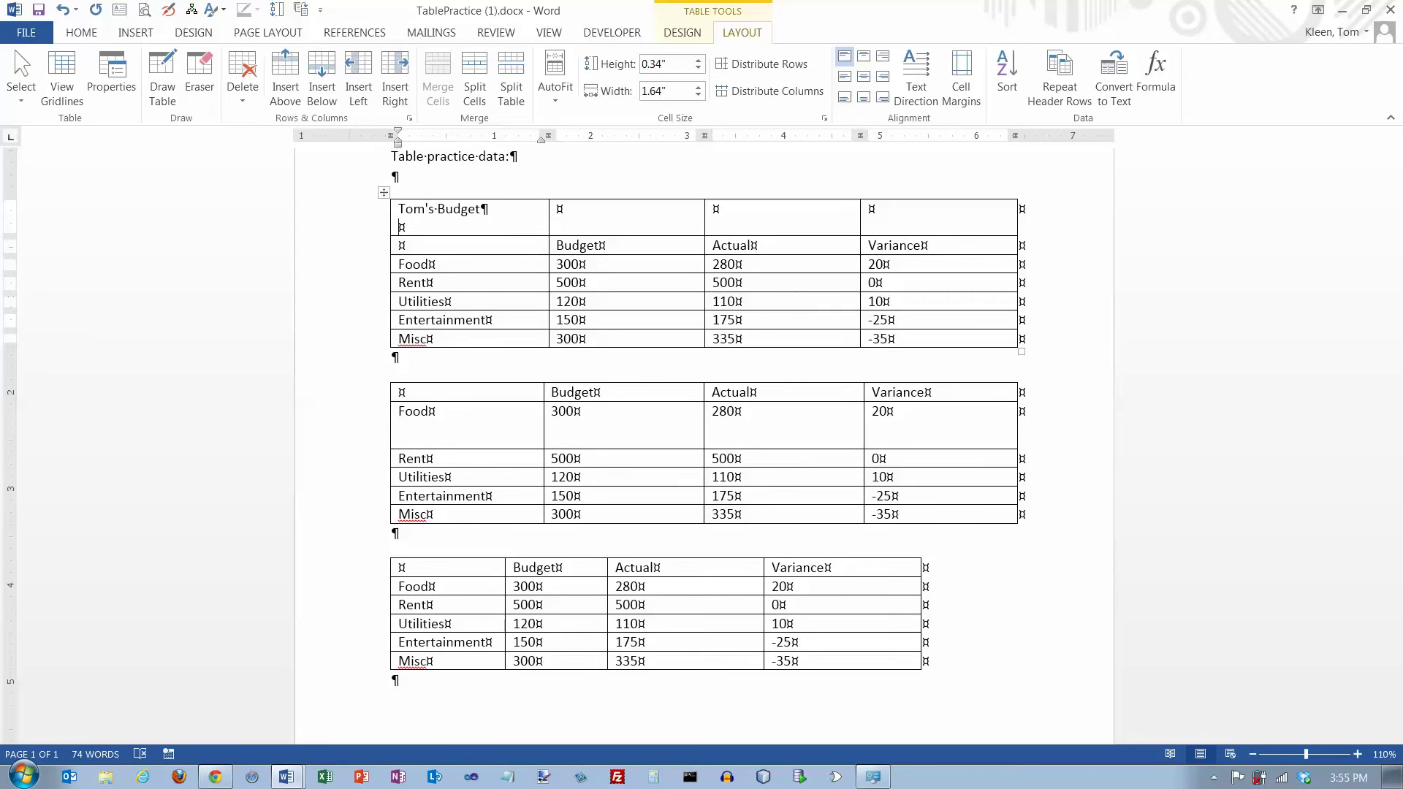
key(BackSpace)
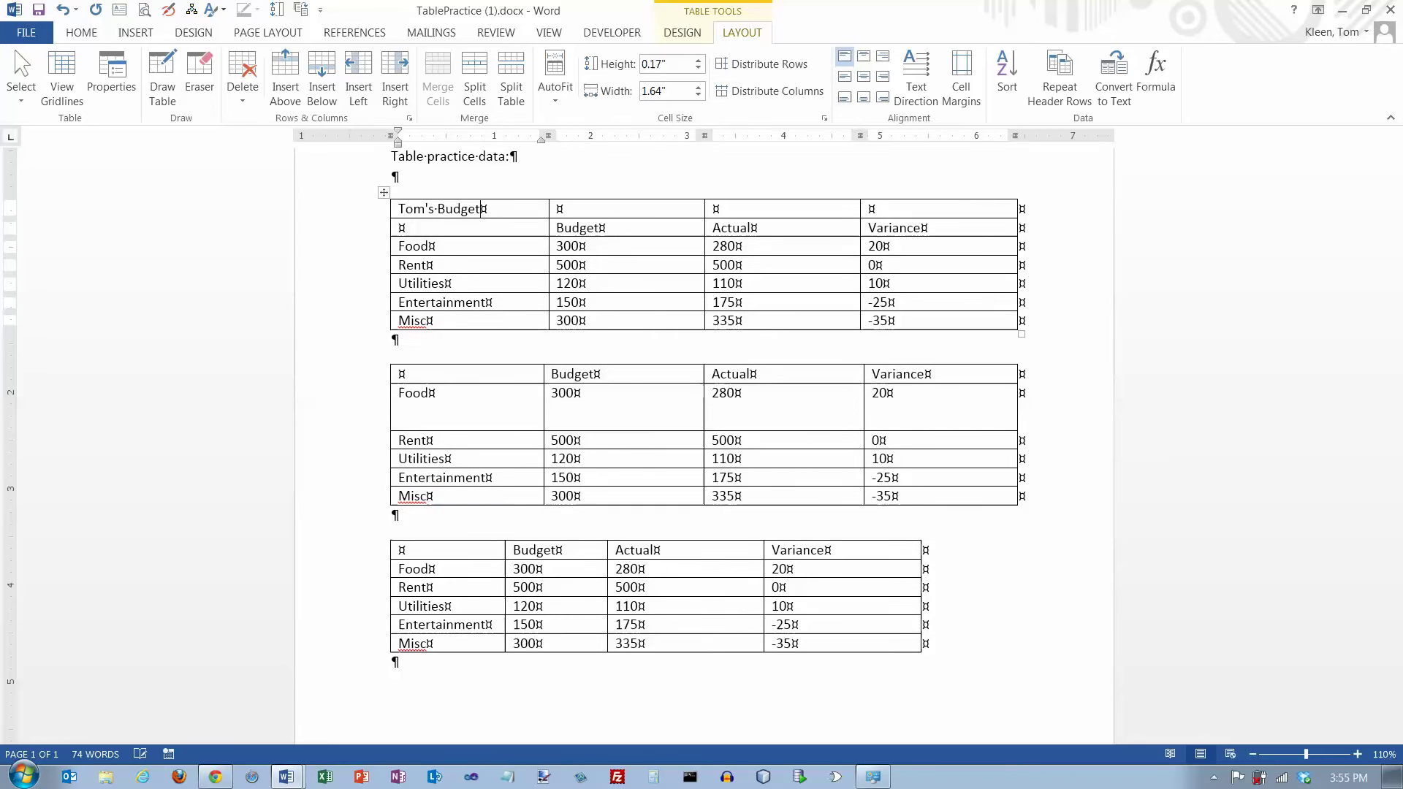
- Insert a row below the first table's Misc row and enter "Totals" in its first cell
click(435, 324)
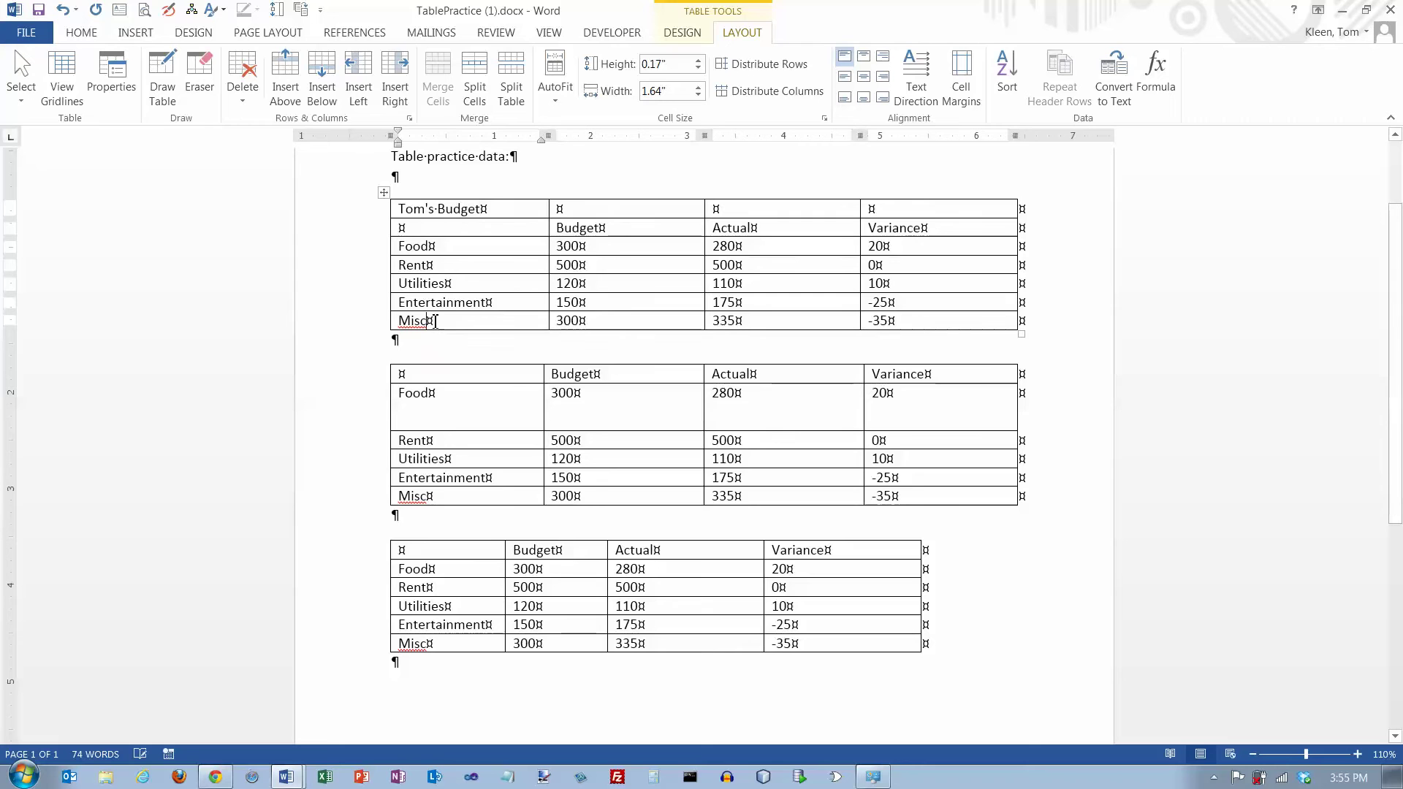
click(322, 76)
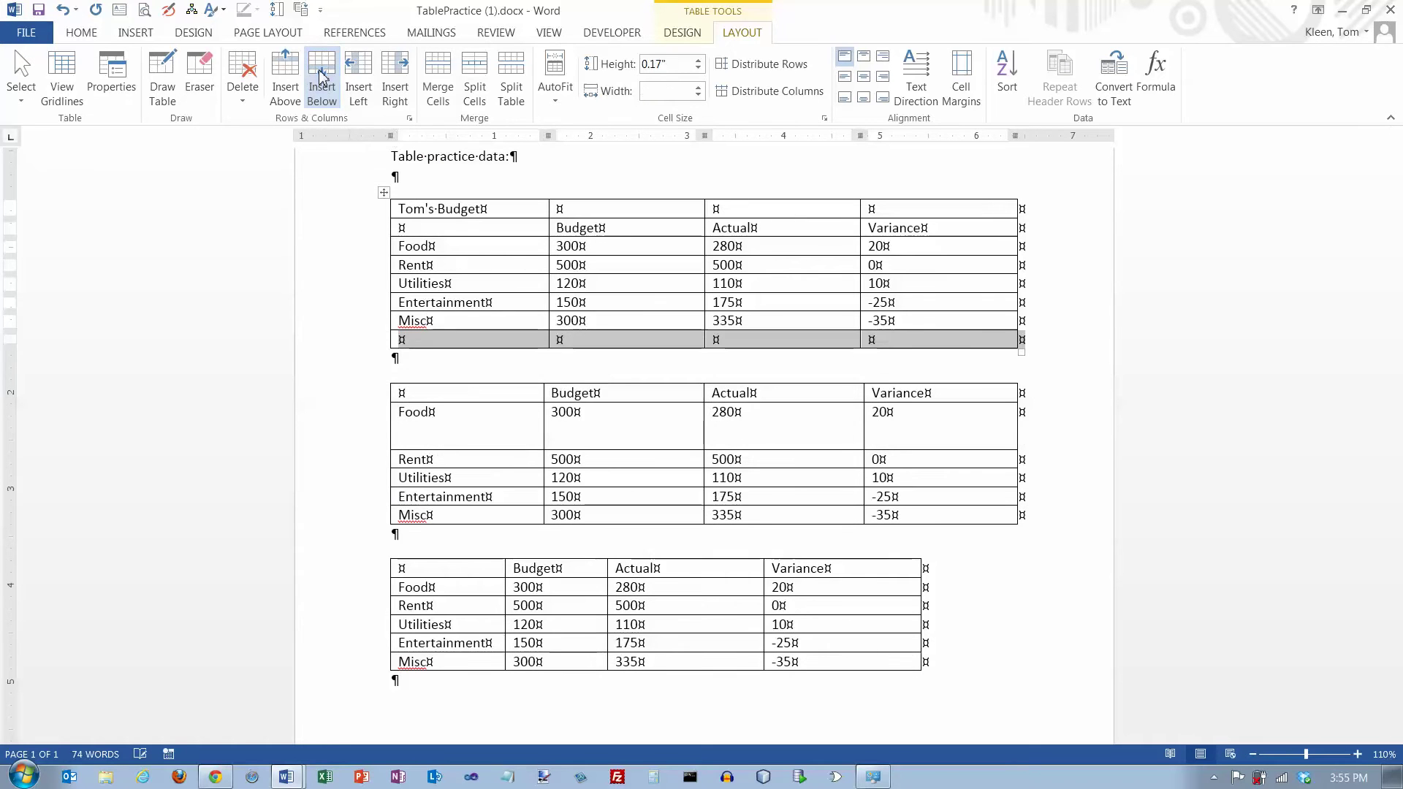
click(421, 343)
text(Totals)
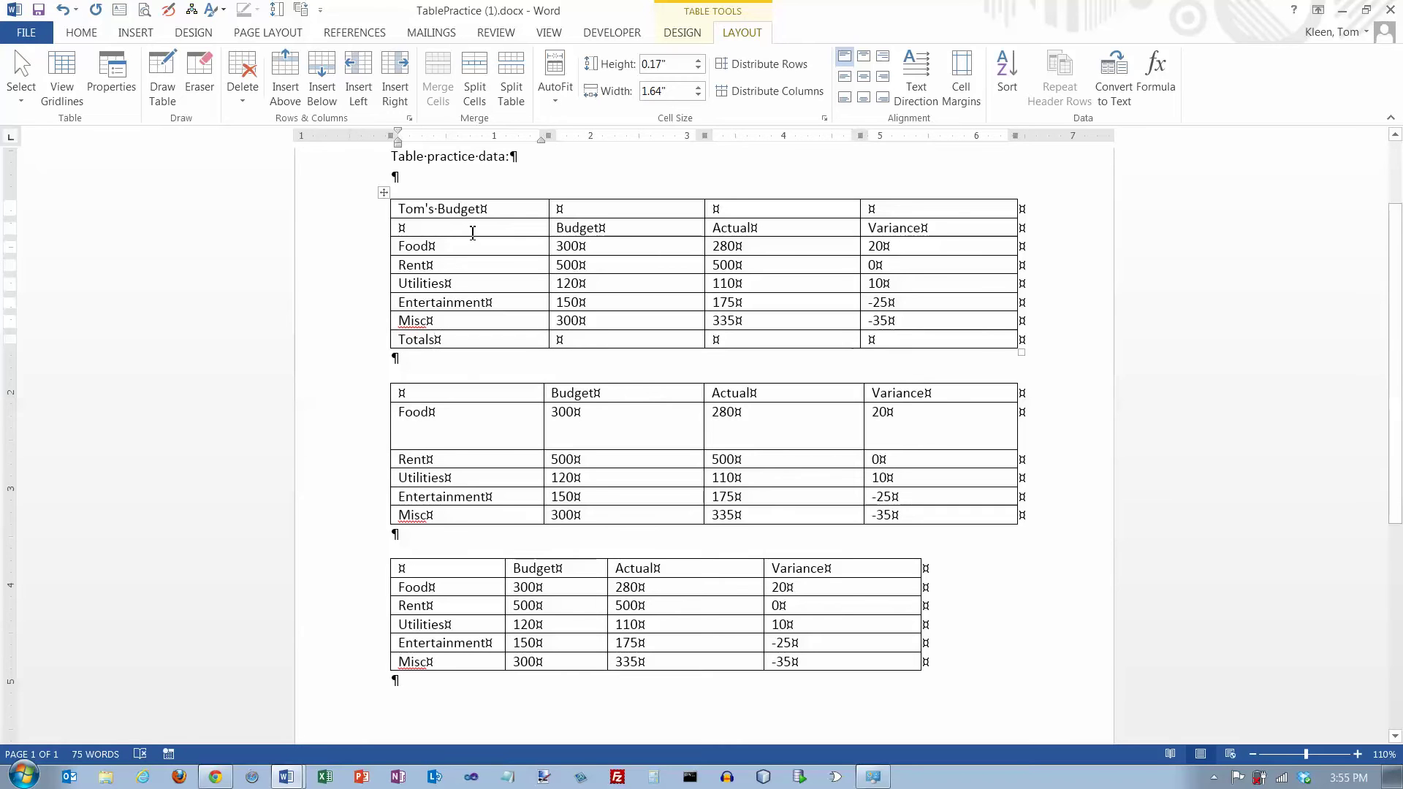
- Insert a column left of the first table's Budget column, then one right of it, undoing each insertion
click(594, 208)
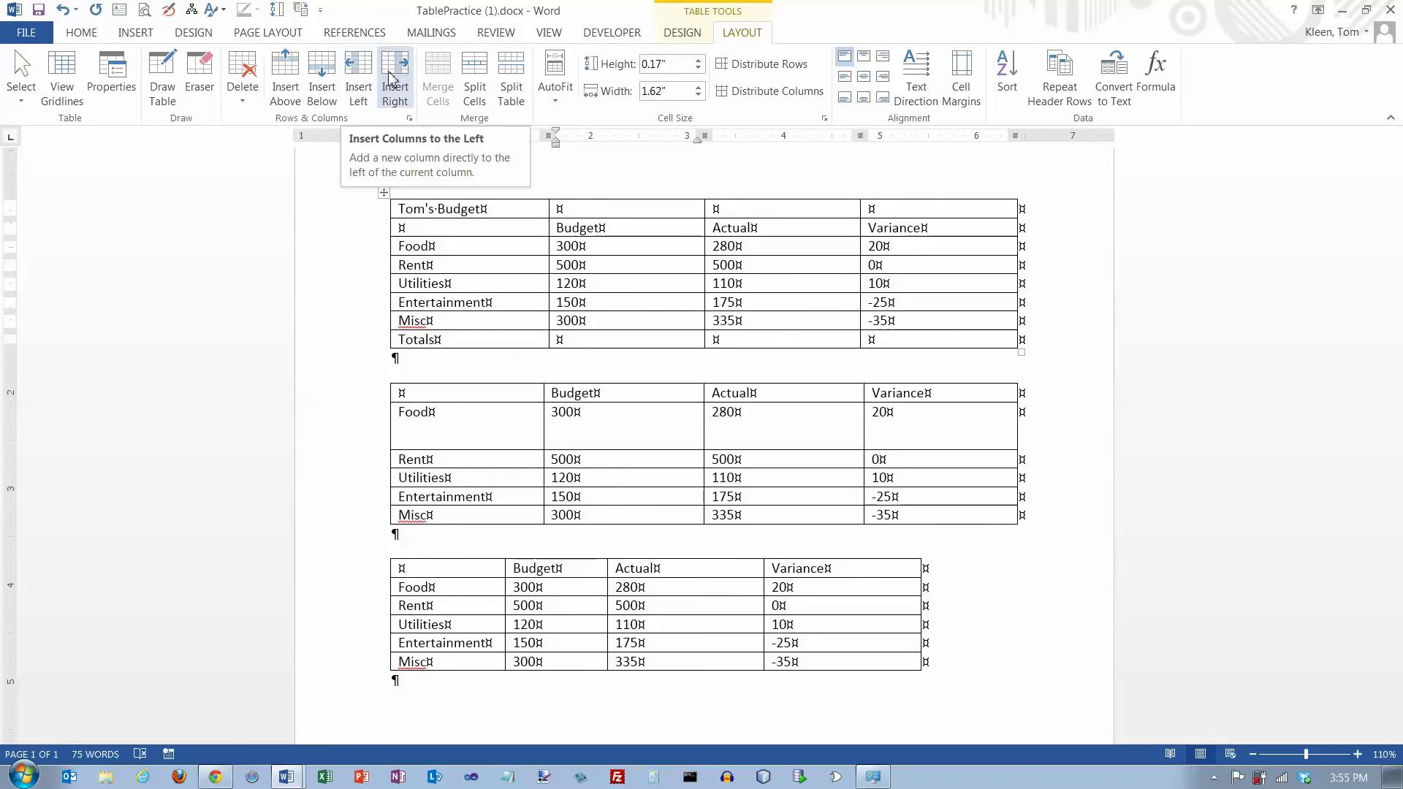
click(359, 76)
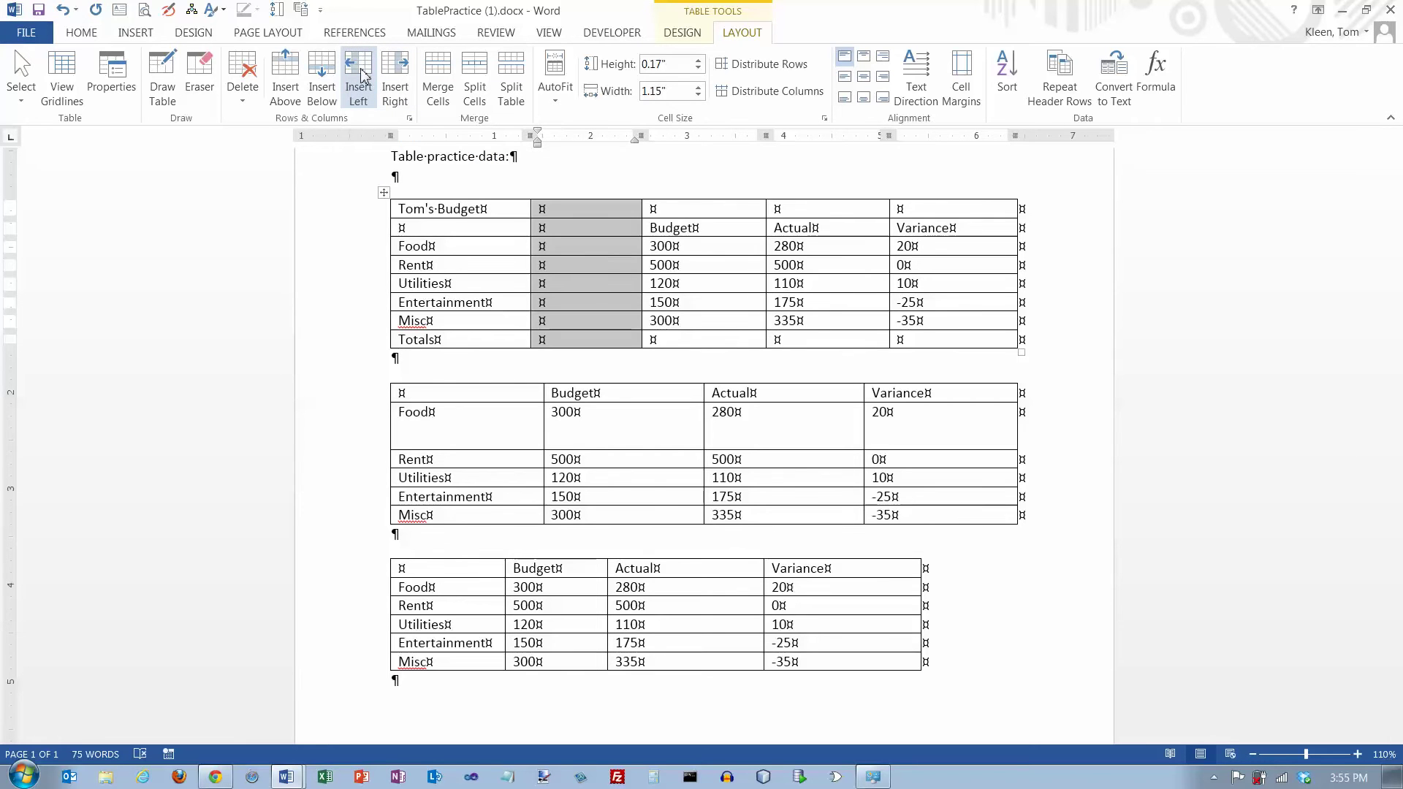
key(ctrl+z)
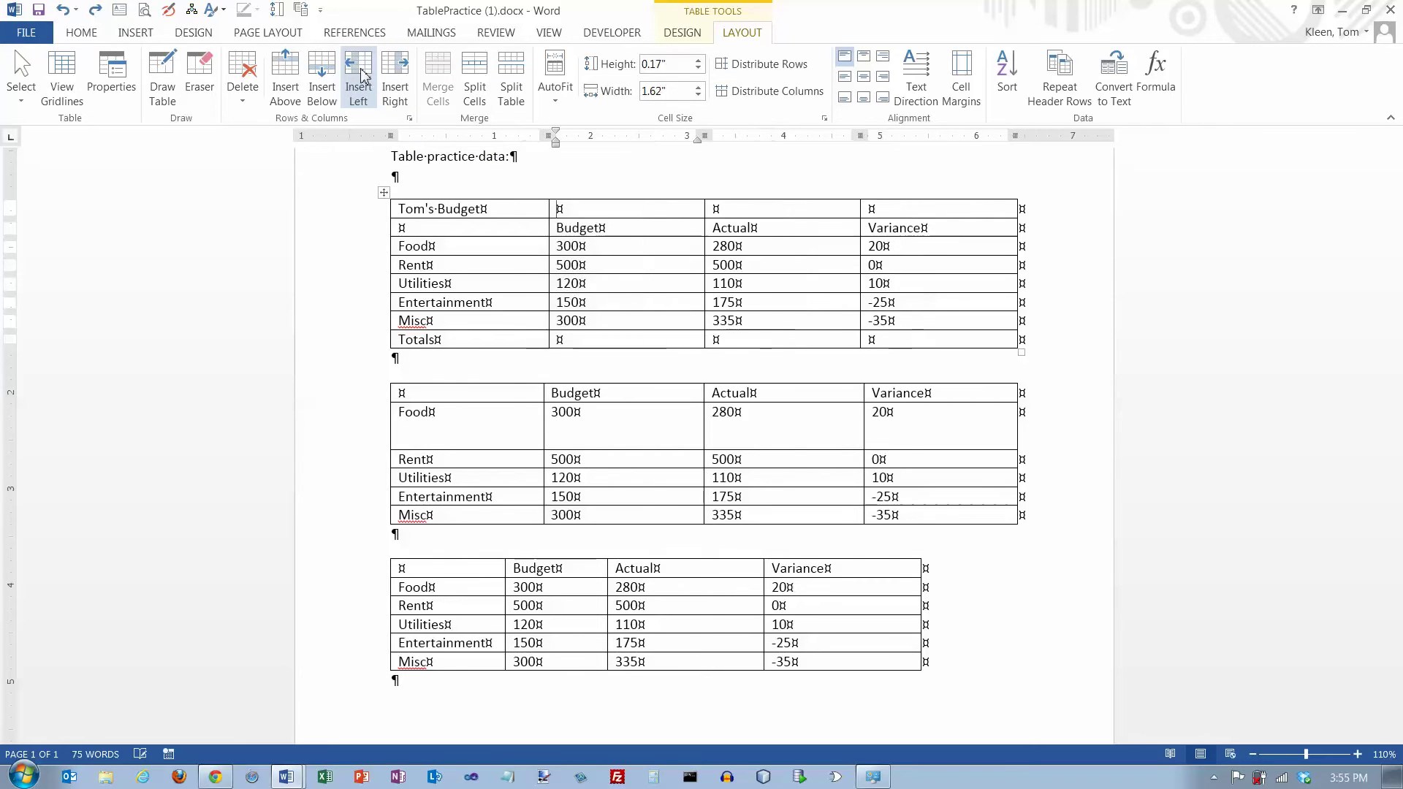
click(395, 76)
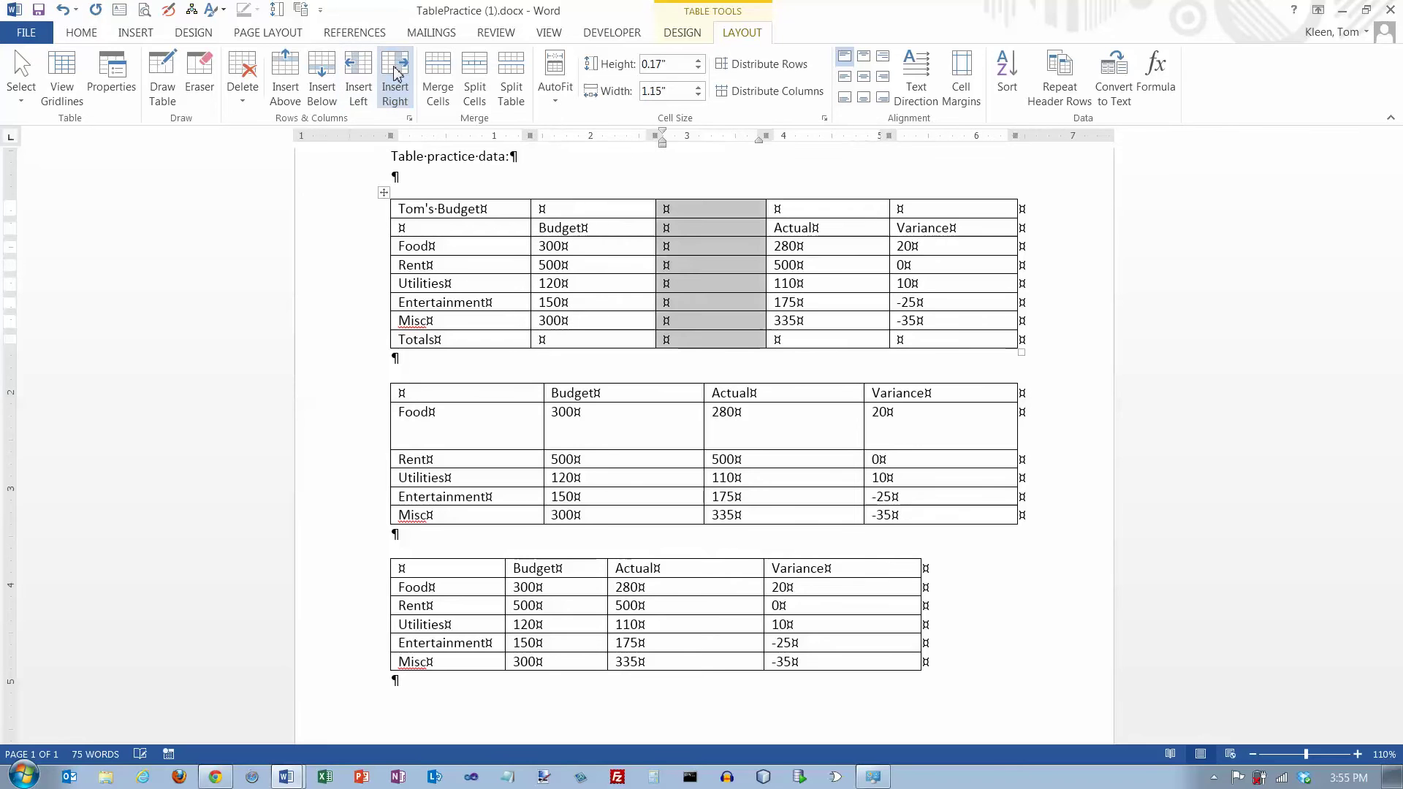
key(ctrl+z)
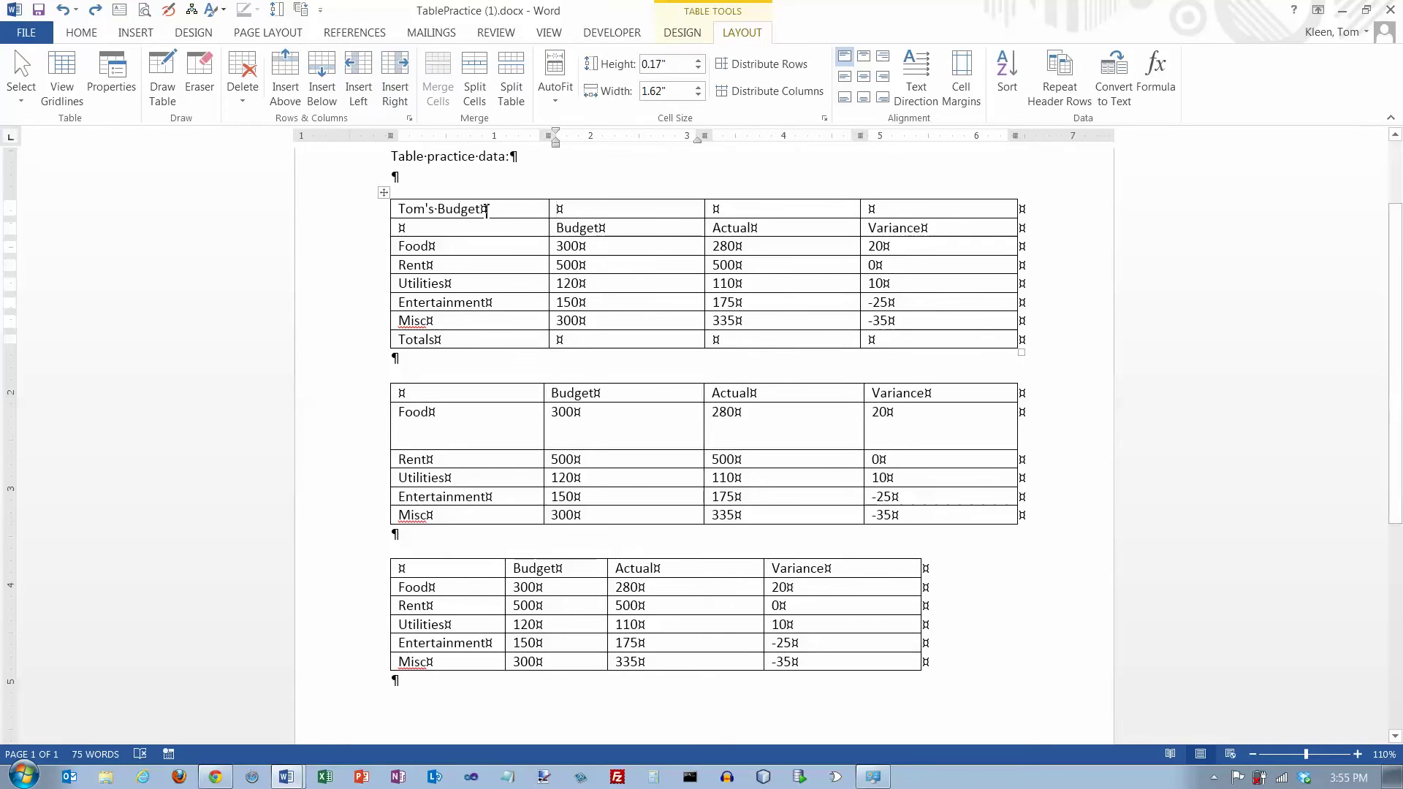
- Merge the first table's top row into a single cell and format its heading with the Title style, centered
drag(409, 210, 909, 216)
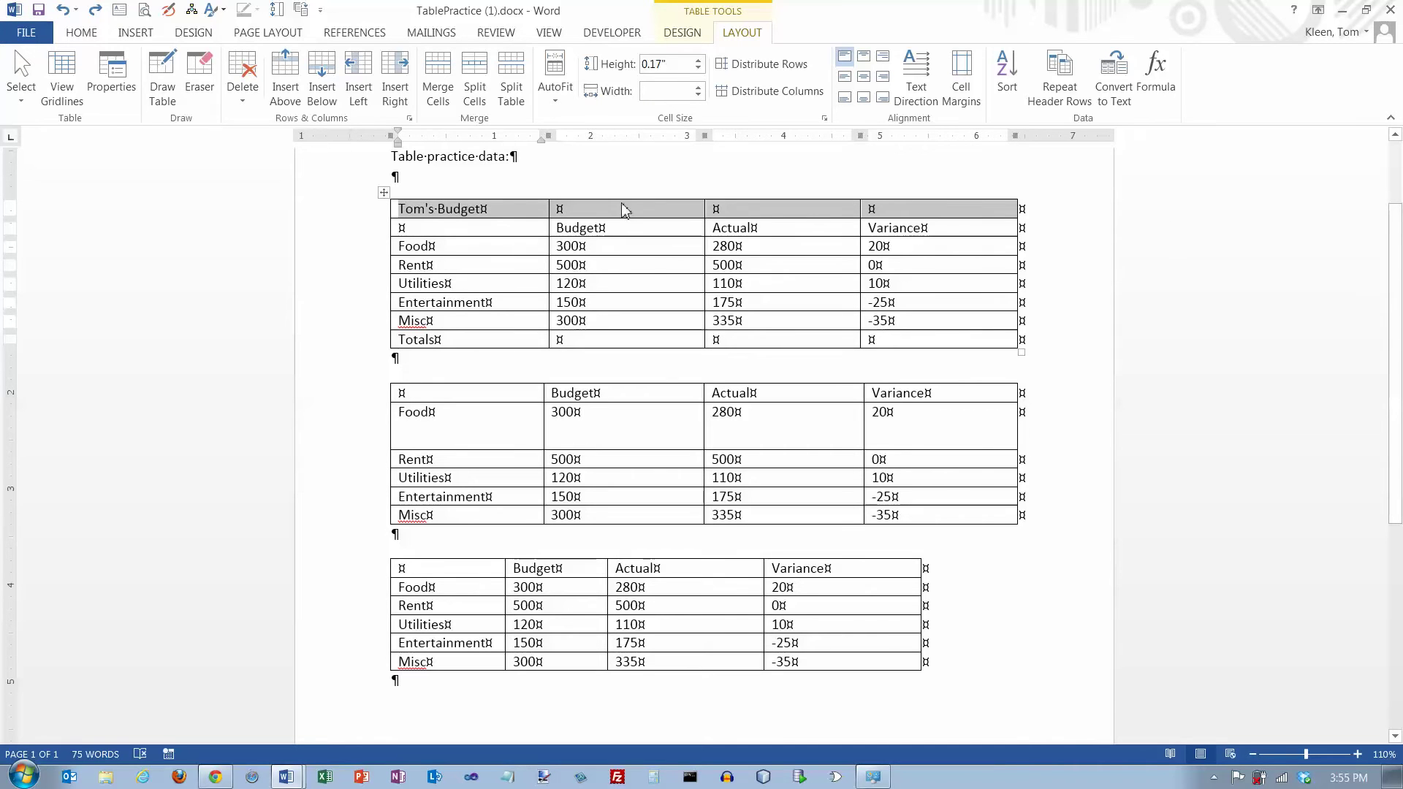
click(442, 73)
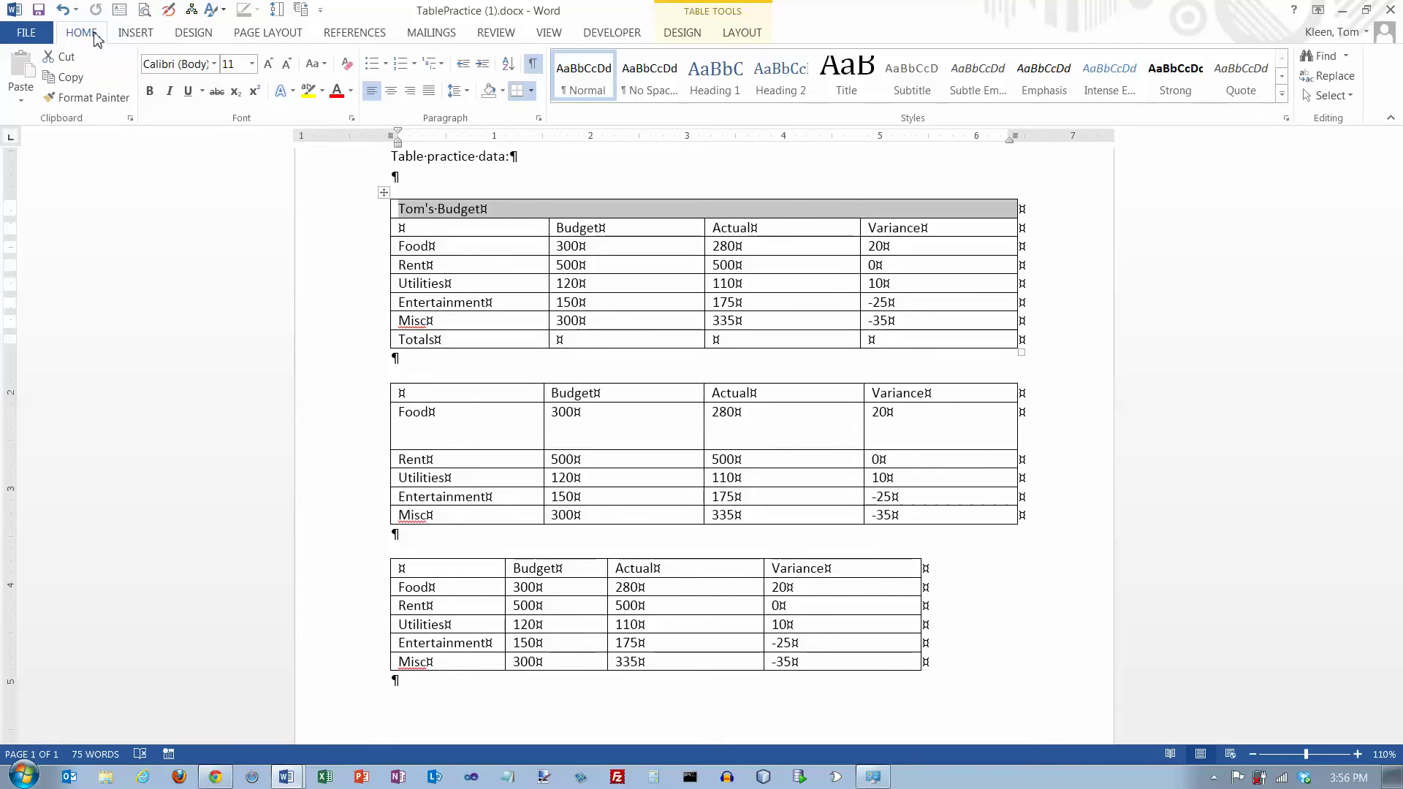
click(845, 91)
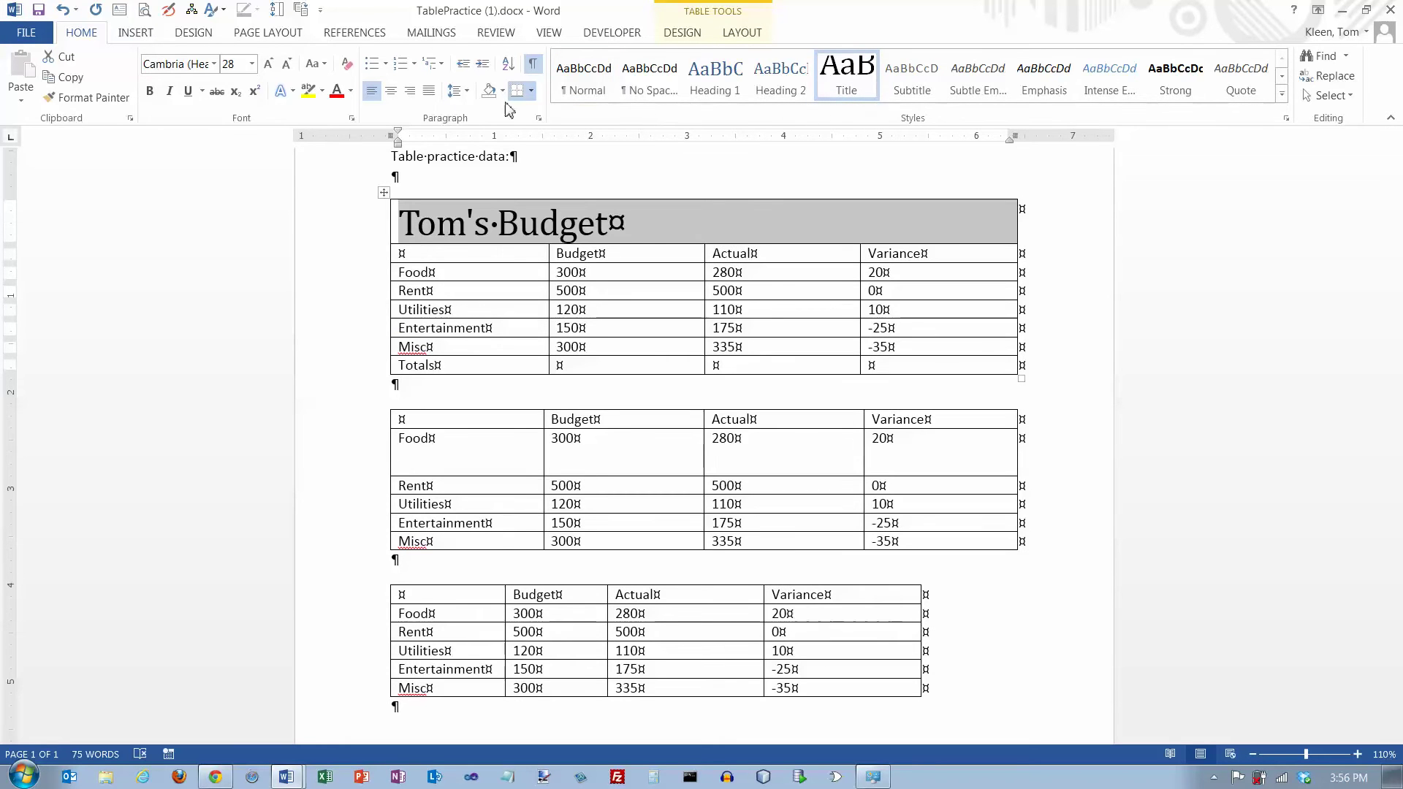
click(393, 90)
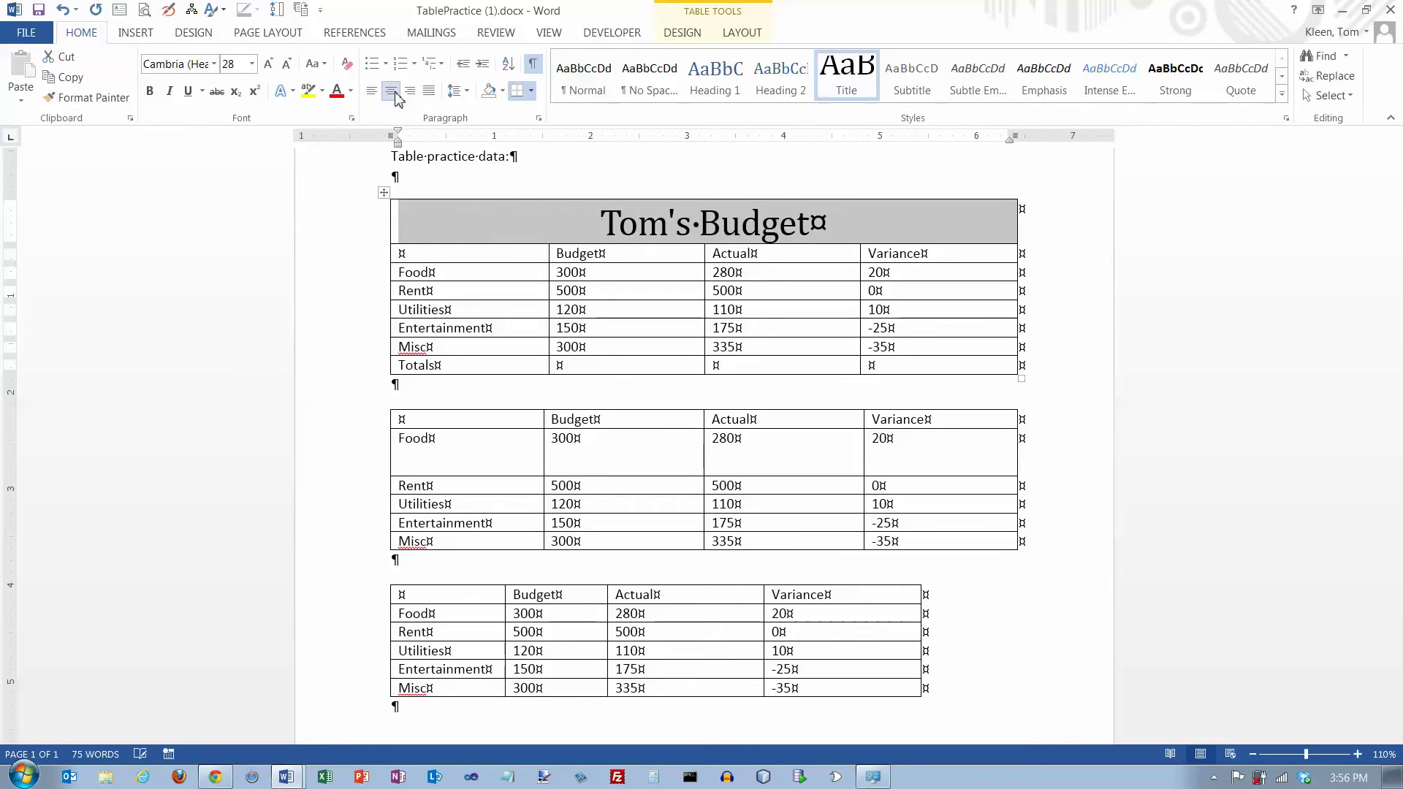
- Try to split the merged heading cell into 4 columns and 1 row, merging cells before the split
click(742, 33)
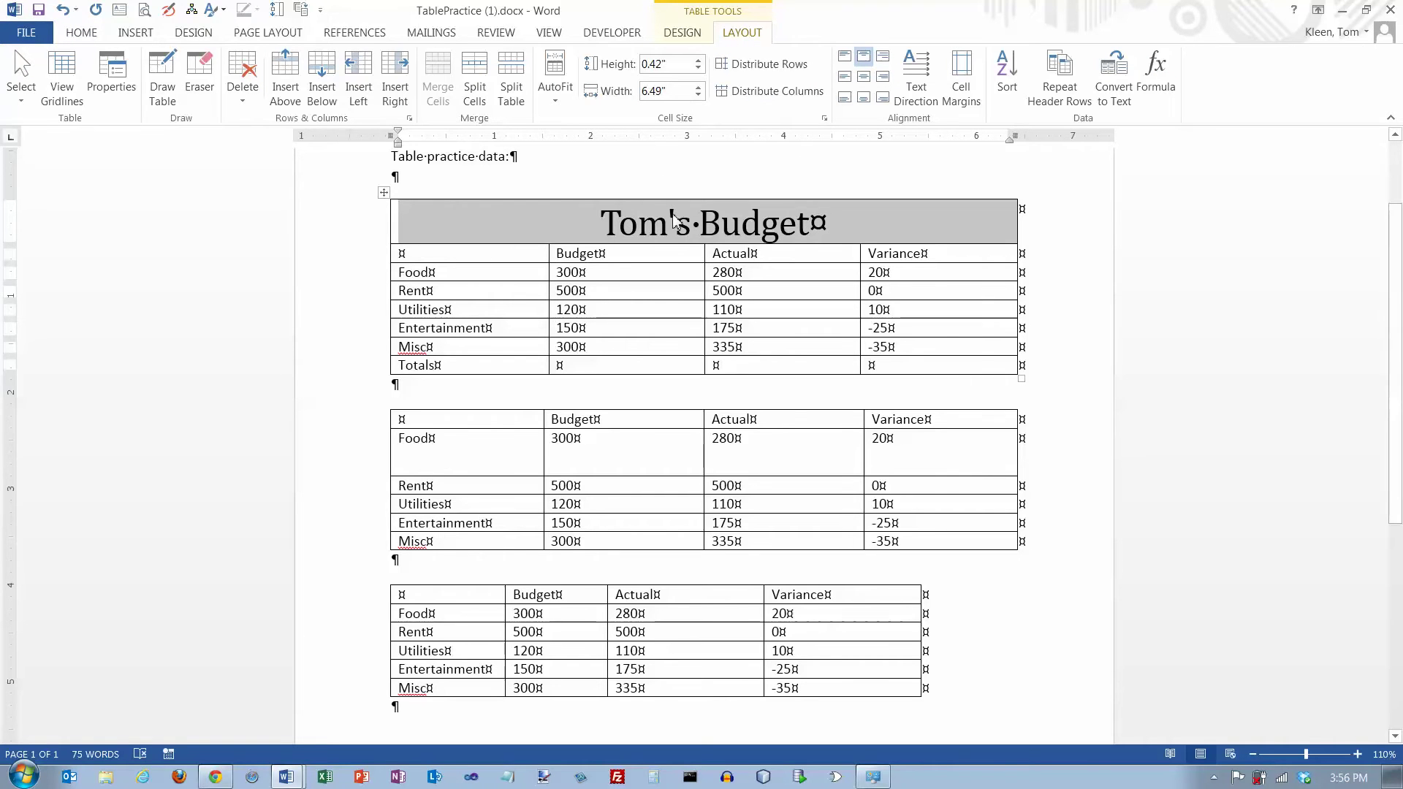
click(476, 72)
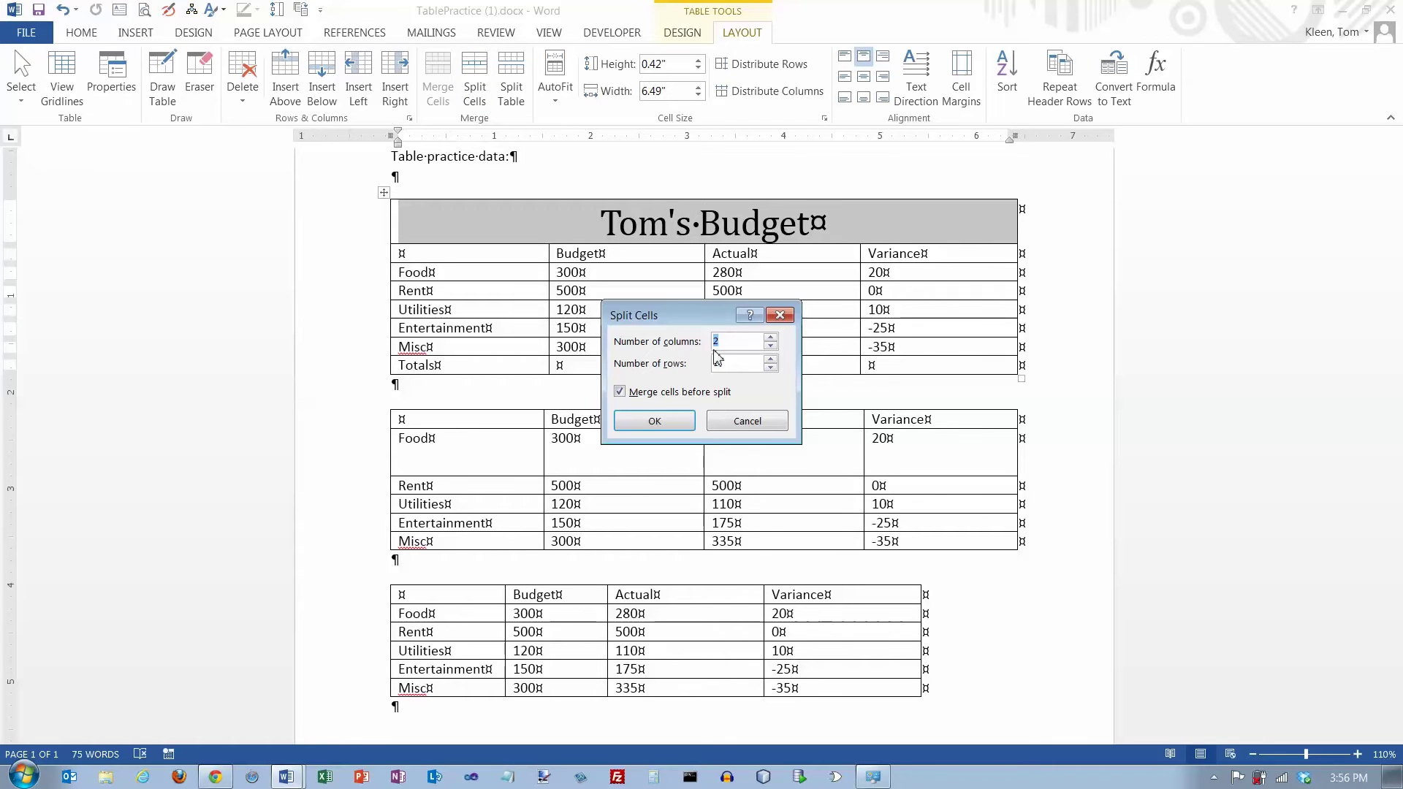
click(770, 337)
click(770, 337)
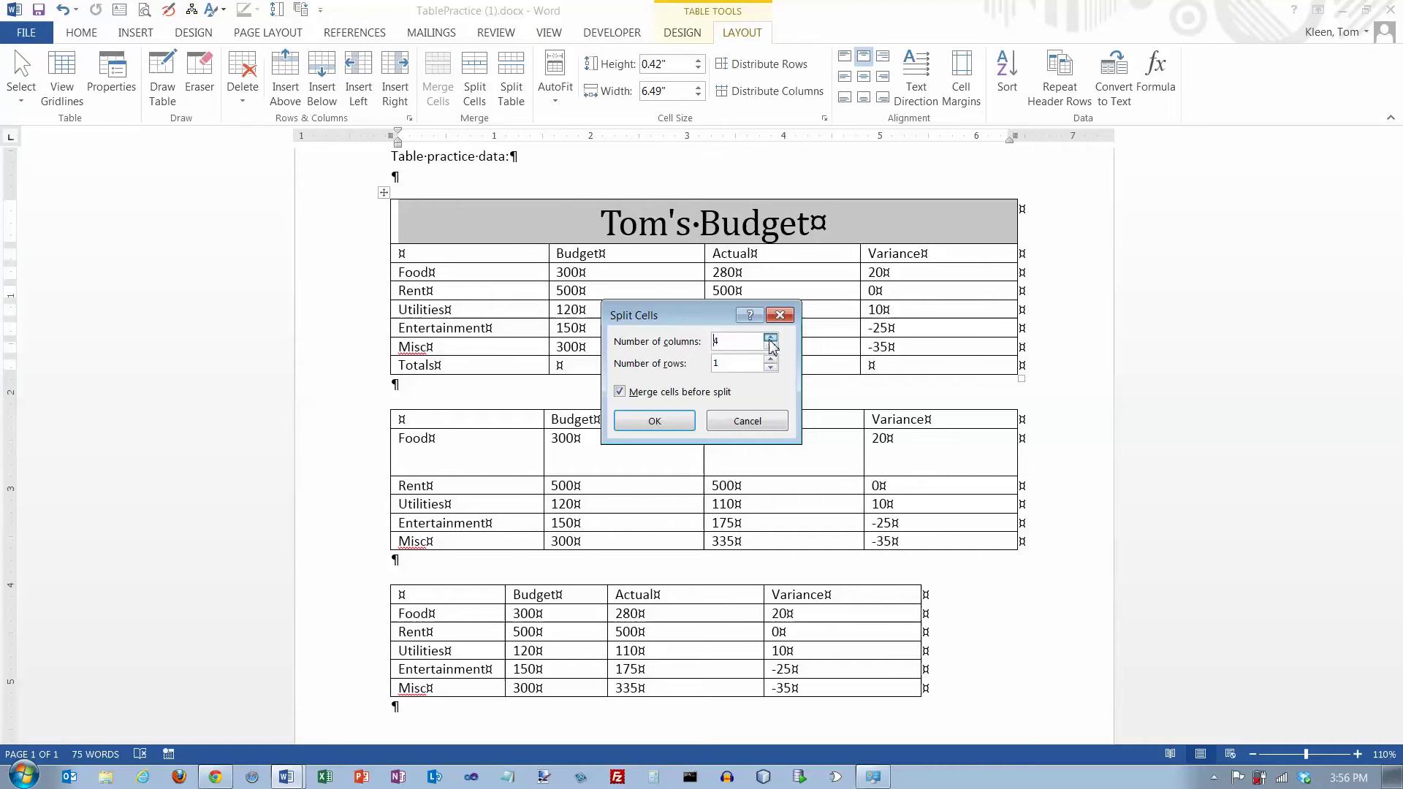
click(671, 421)
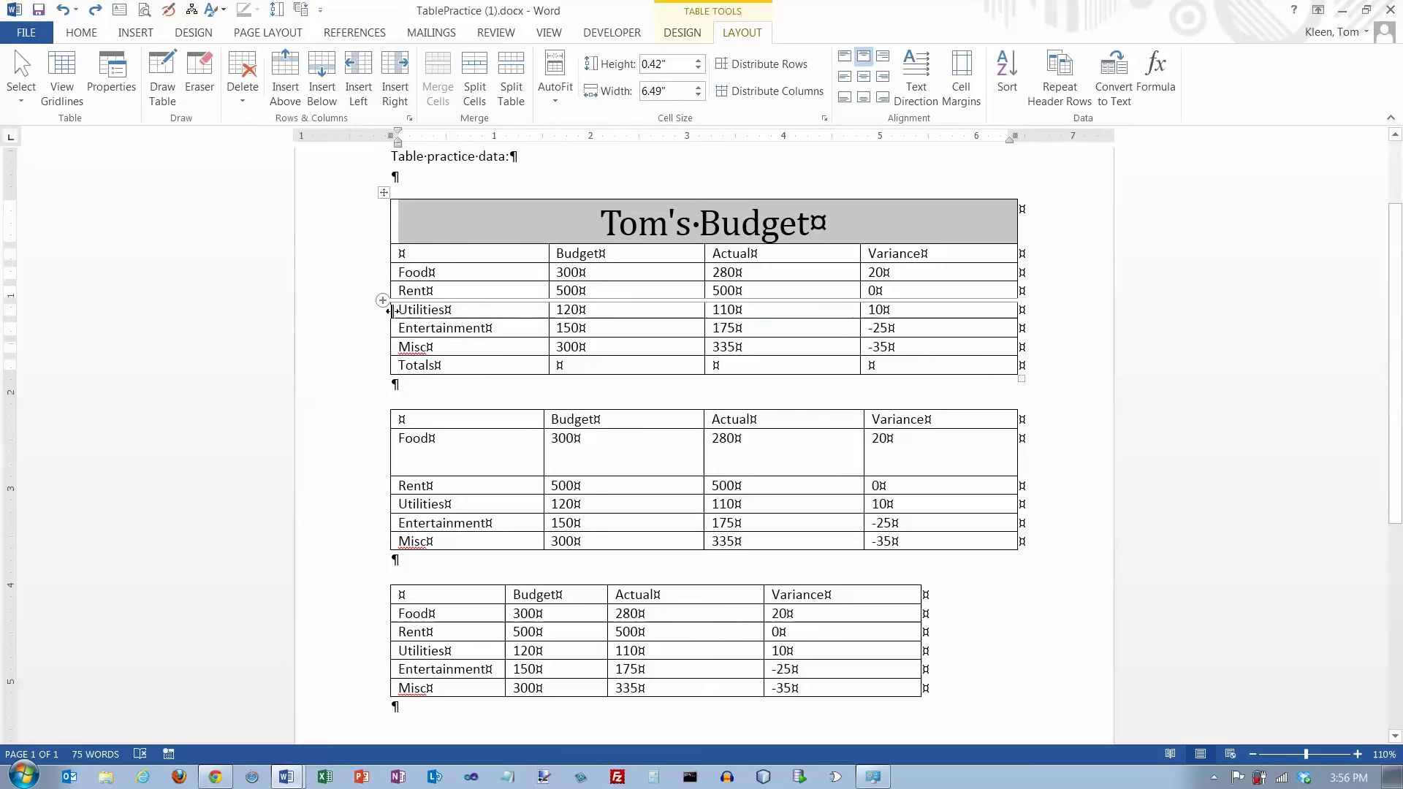
- Split the first table into two tables at its Utilities row
mouse_move(386, 316)
click(405, 310)
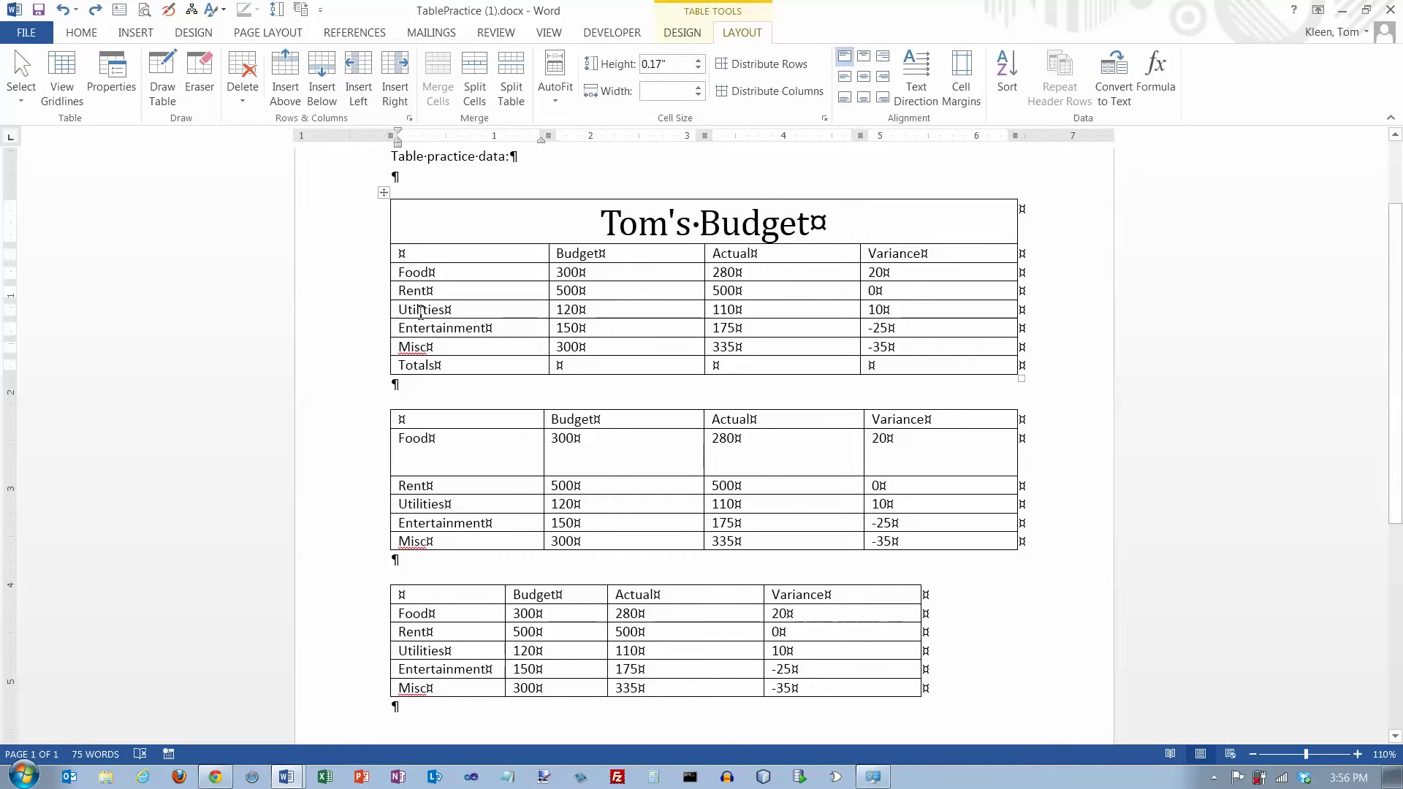
click(511, 82)
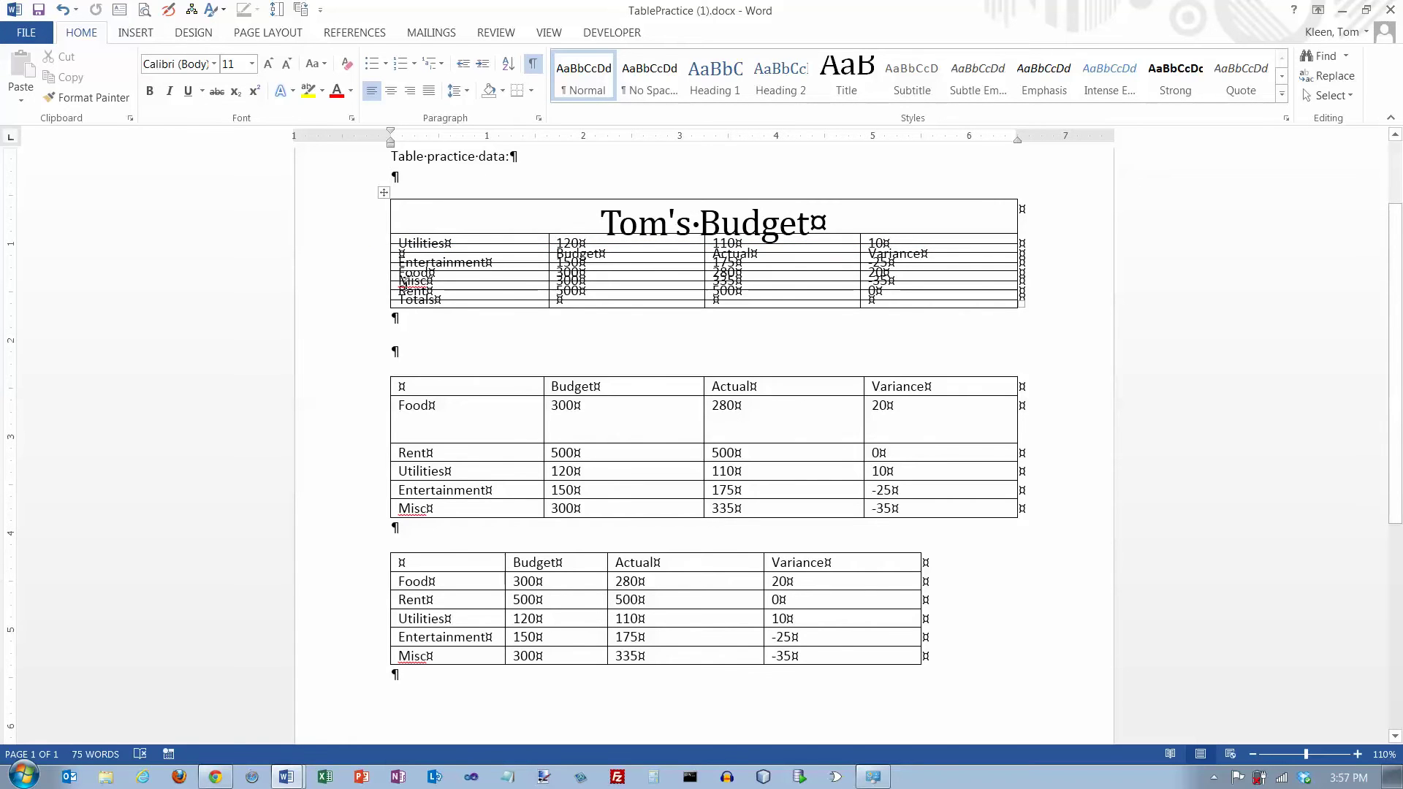
- Try to move the split-off table that starts with Utilities down, clear of the upper table
click(409, 305)
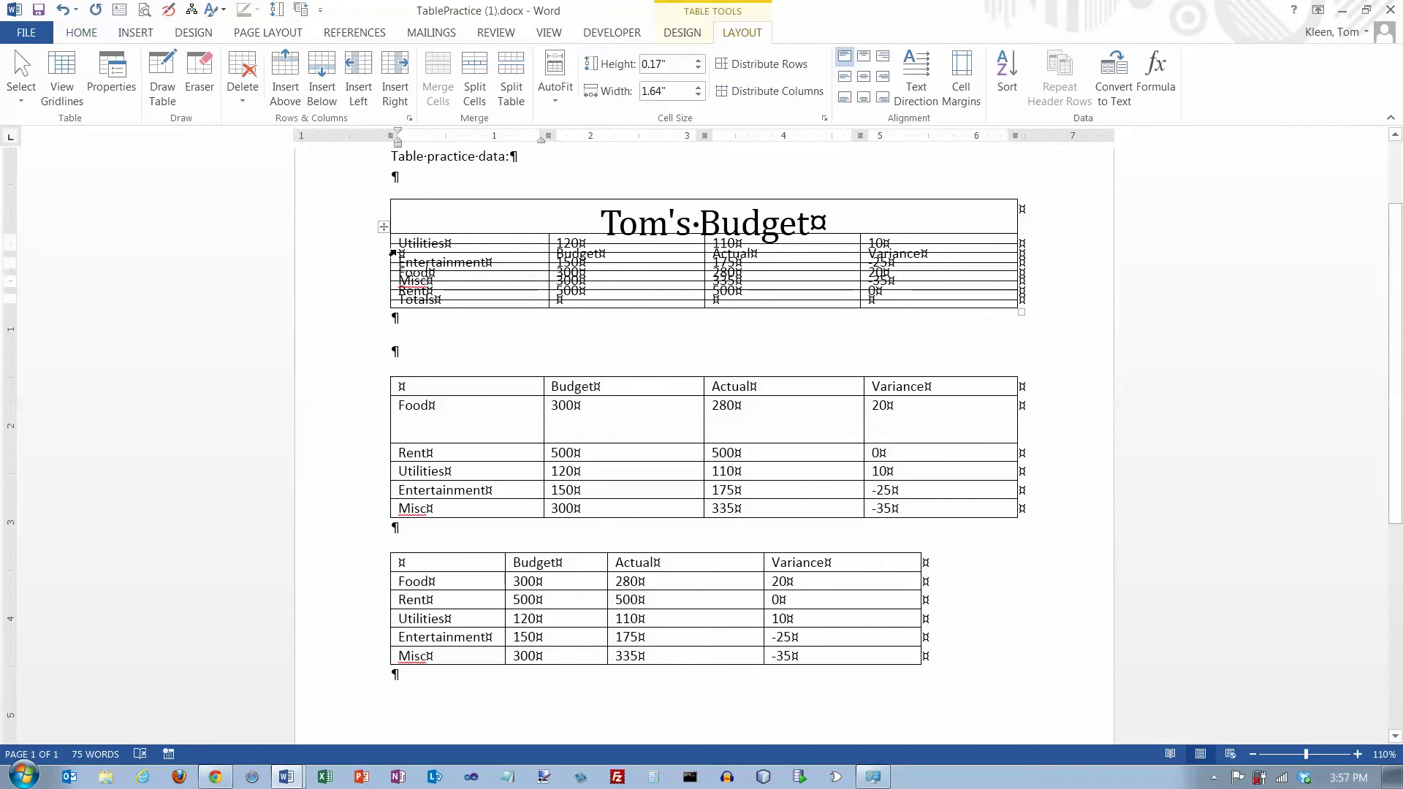
click(412, 213)
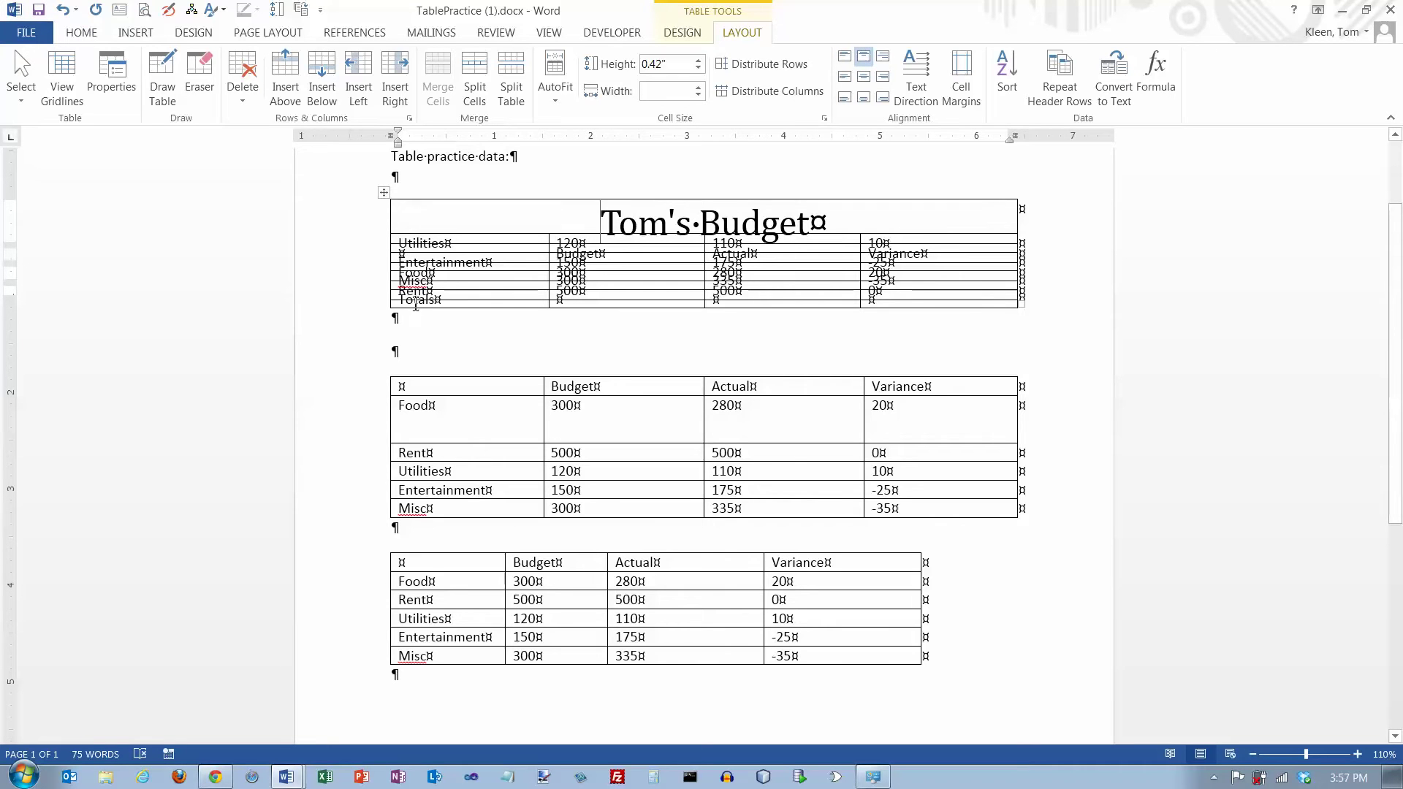
click(439, 252)
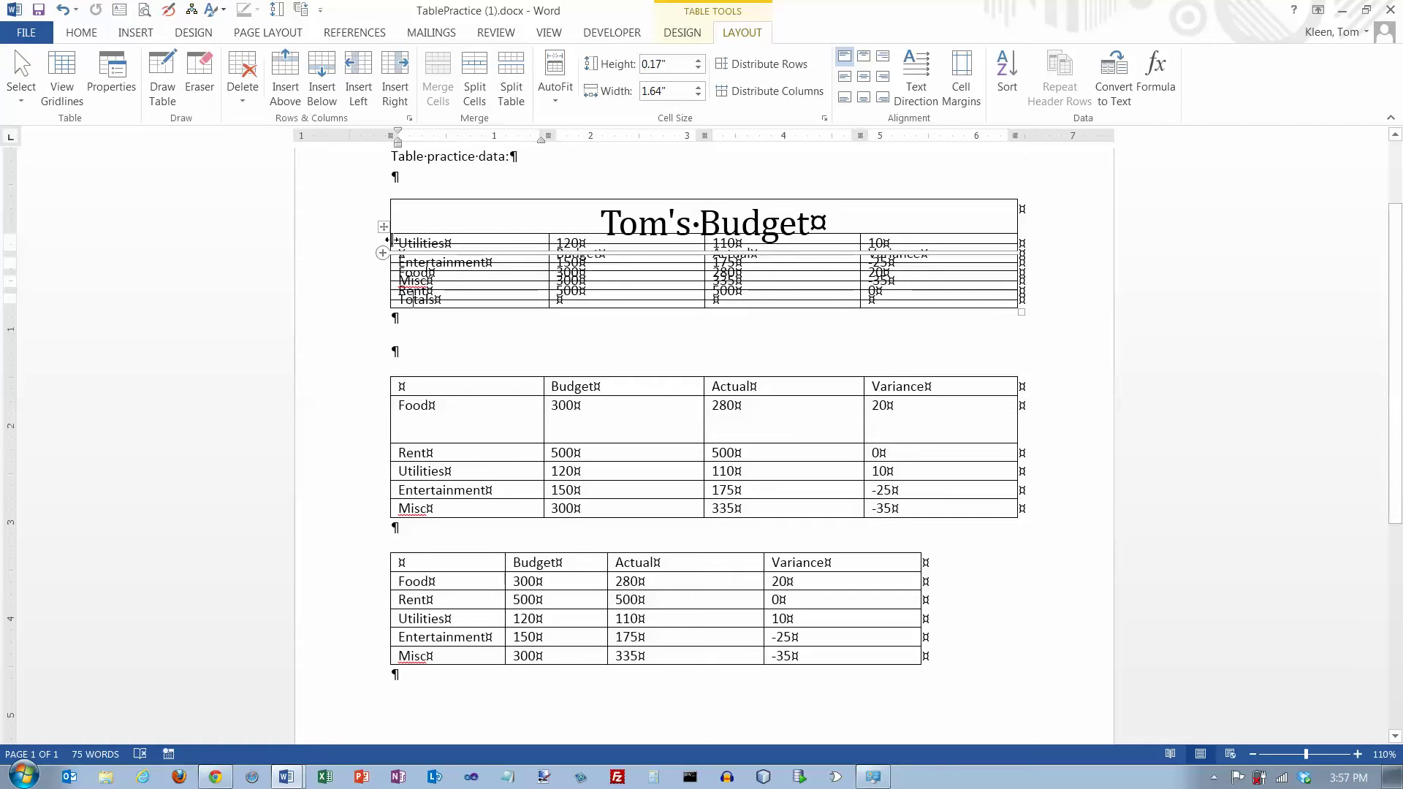
drag(385, 229, 384, 313)
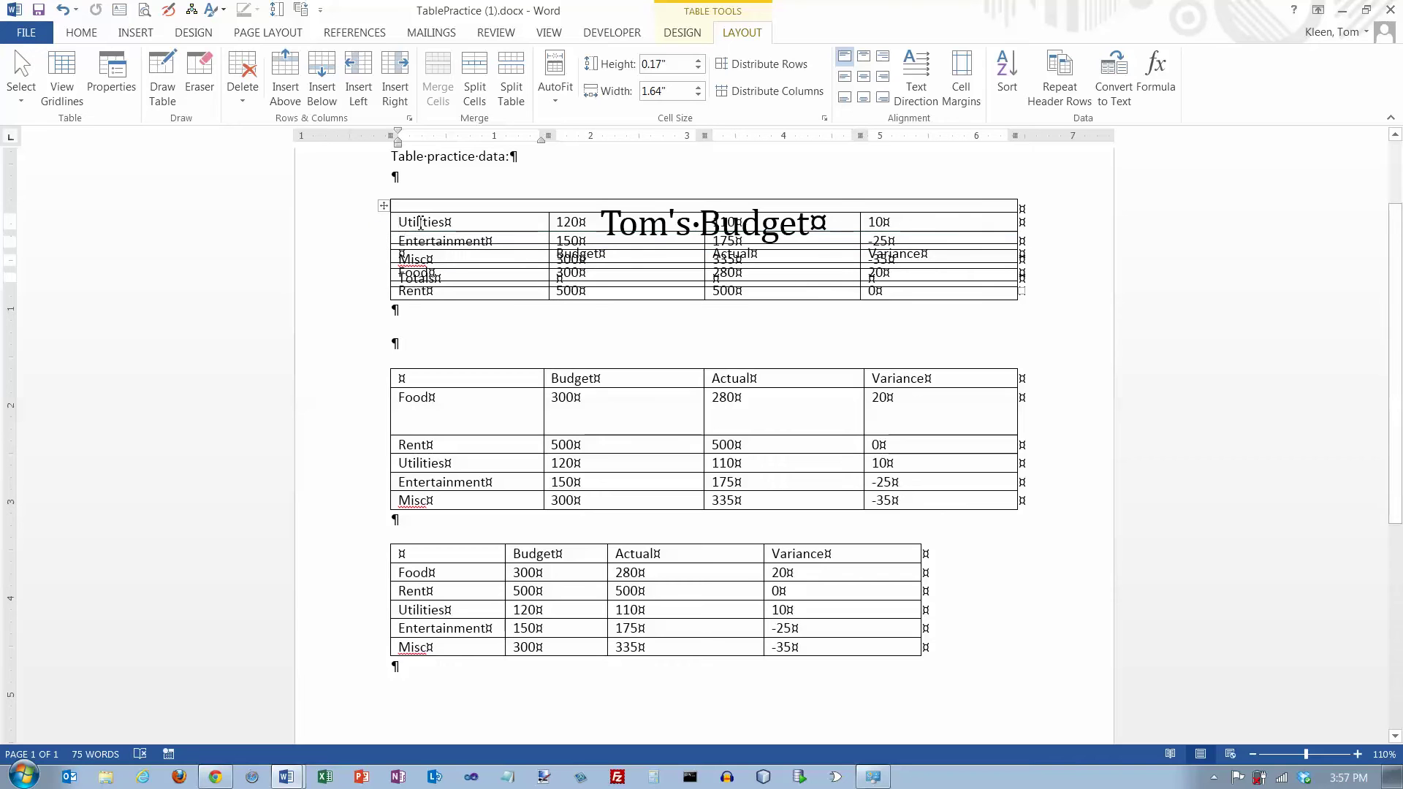
click(437, 283)
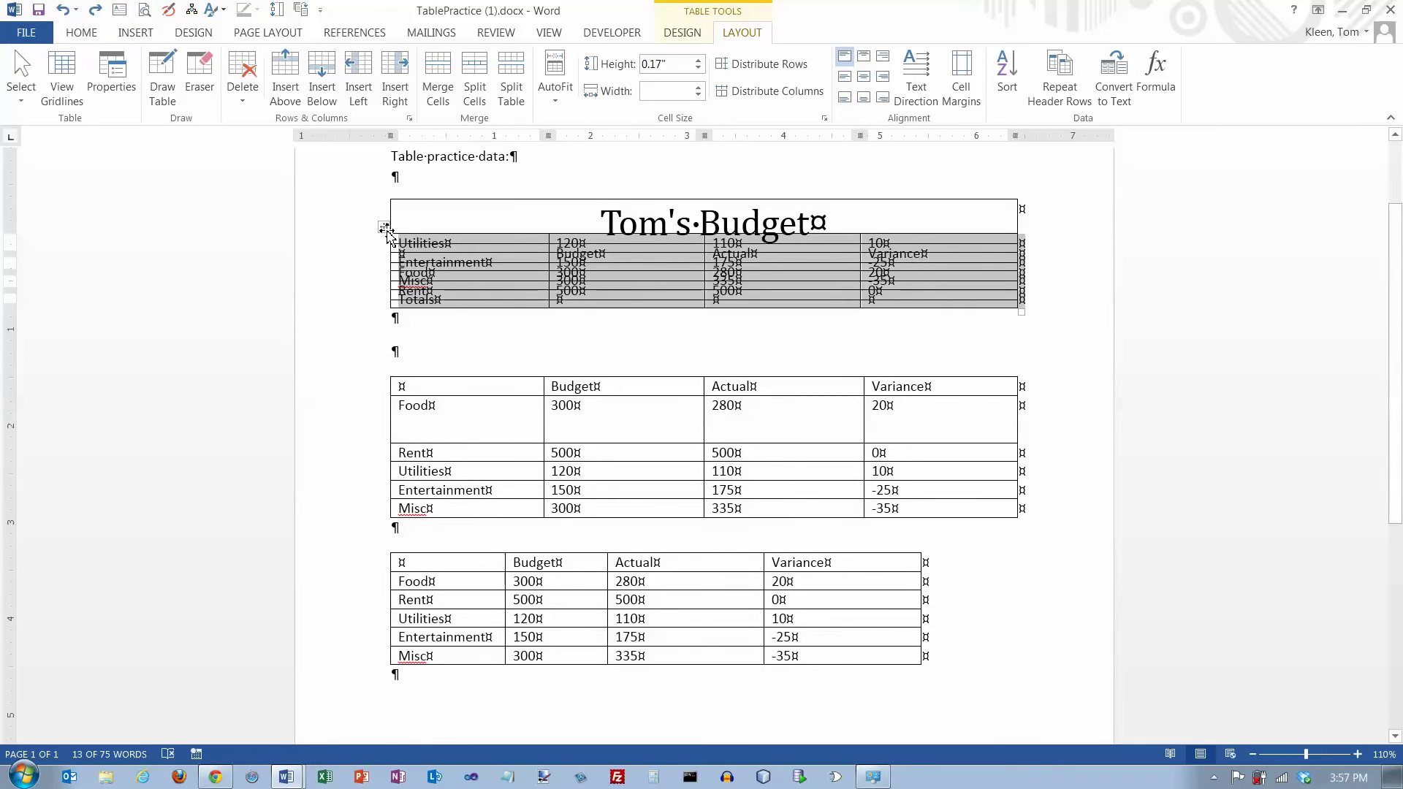
- Move the split-off table below the upper table and try to shift it slightly upward, undoing the first try before repeating it
drag(385, 229, 382, 365)
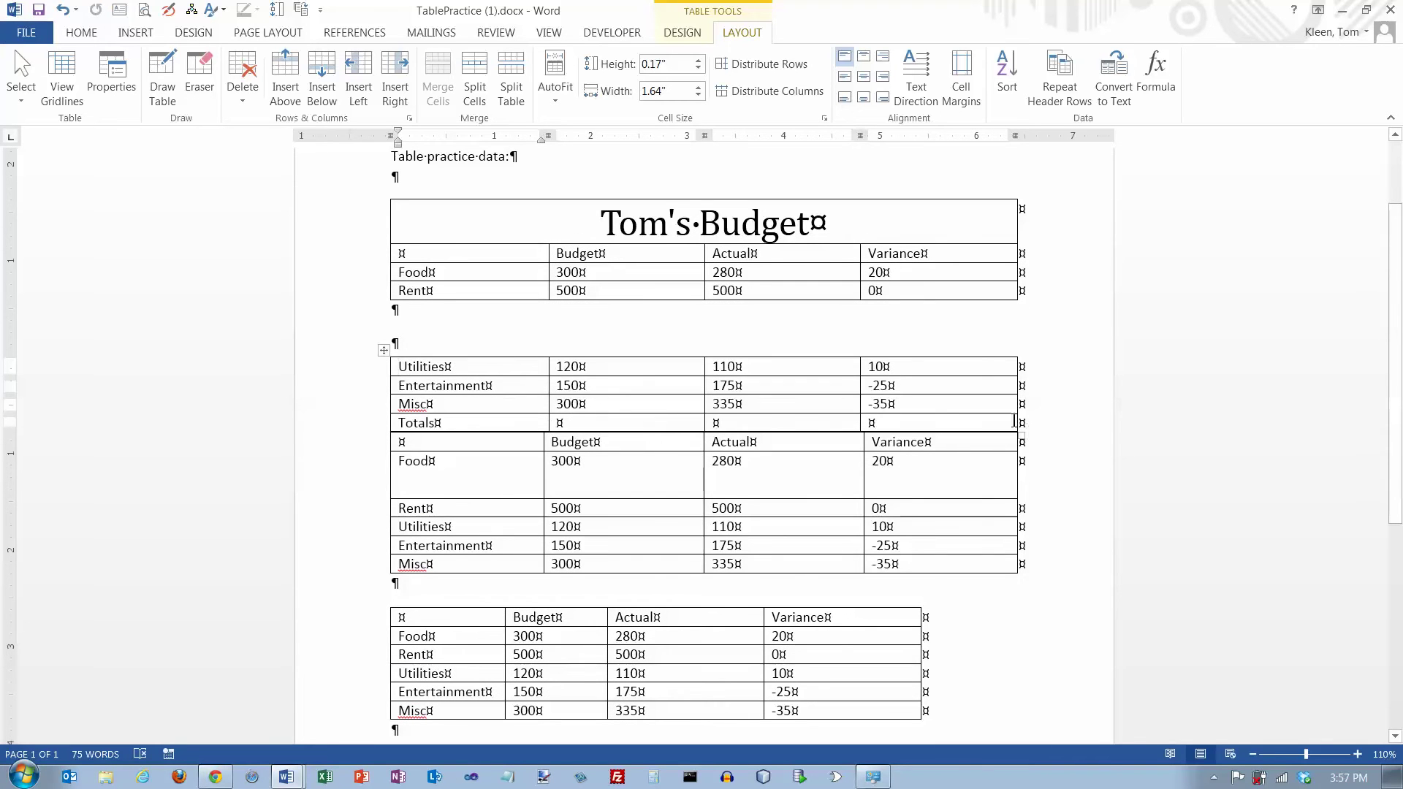
drag(384, 350, 386, 322)
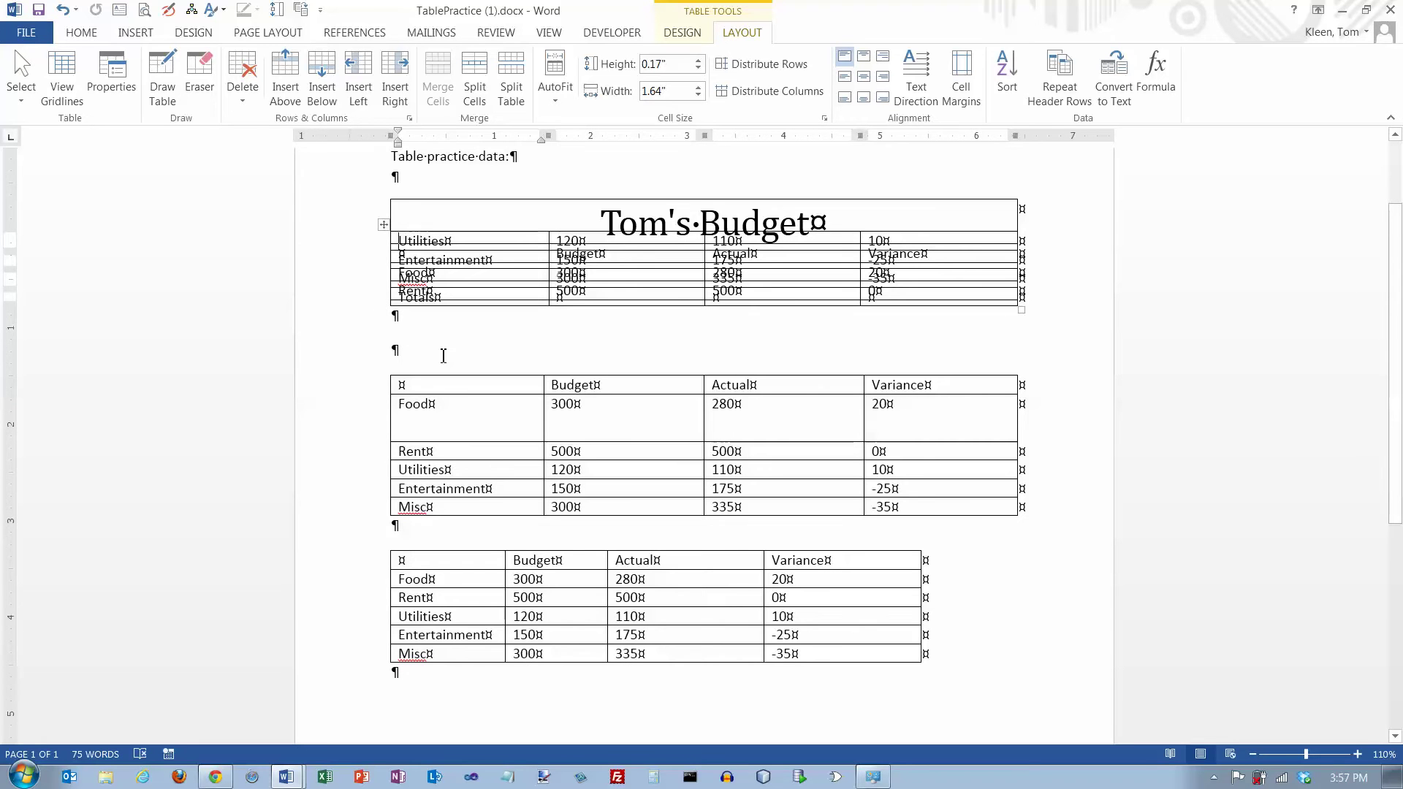
key(ctrl+z)
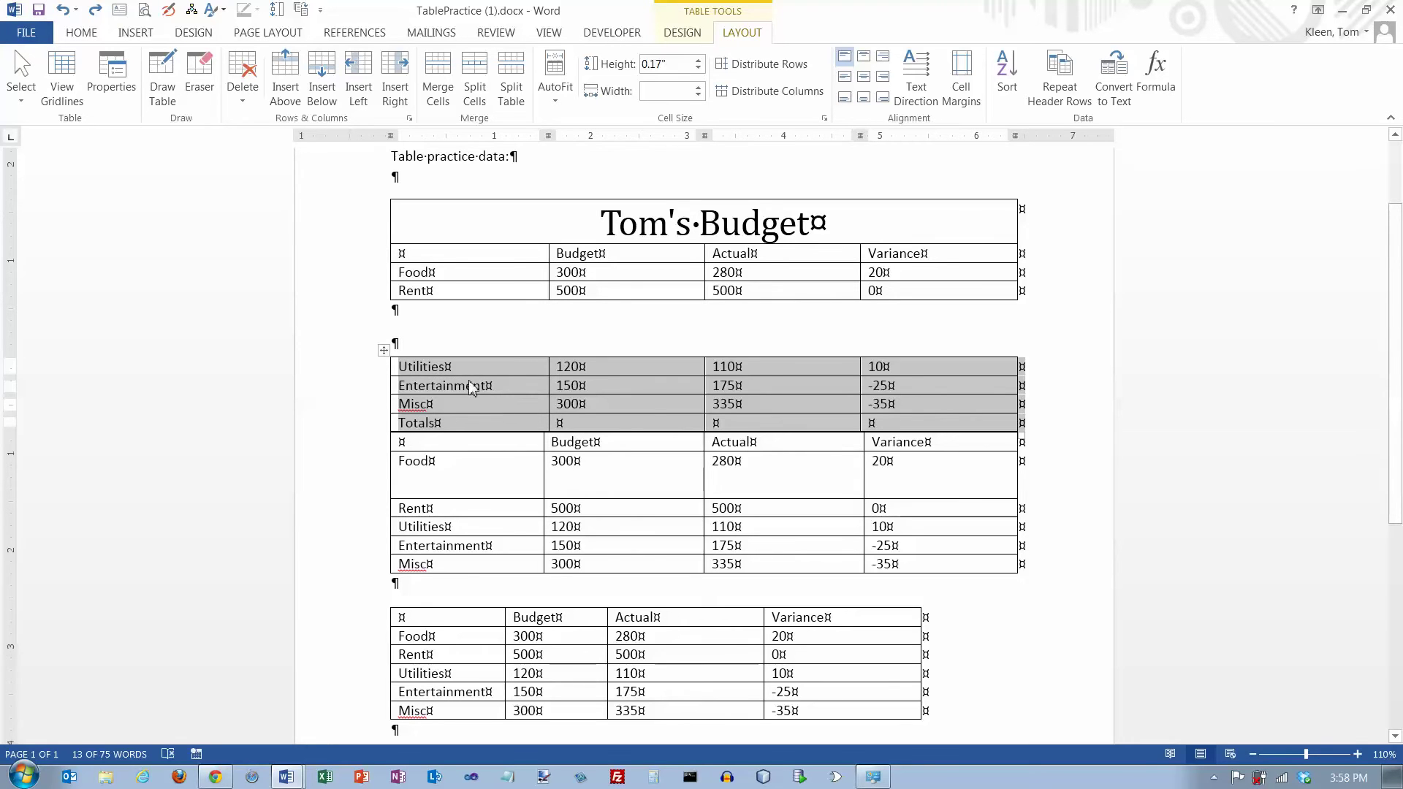
click(385, 350)
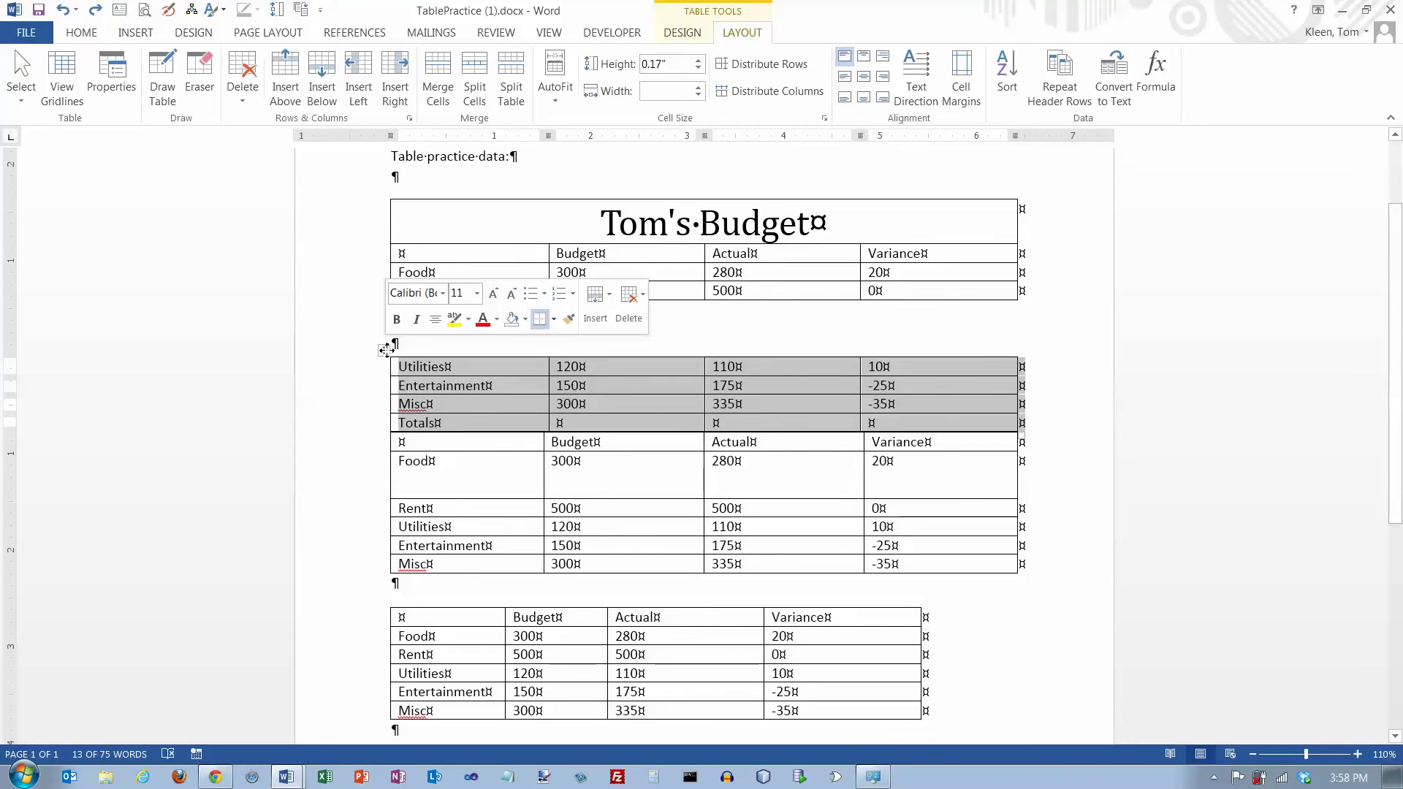
drag(385, 350, 387, 317)
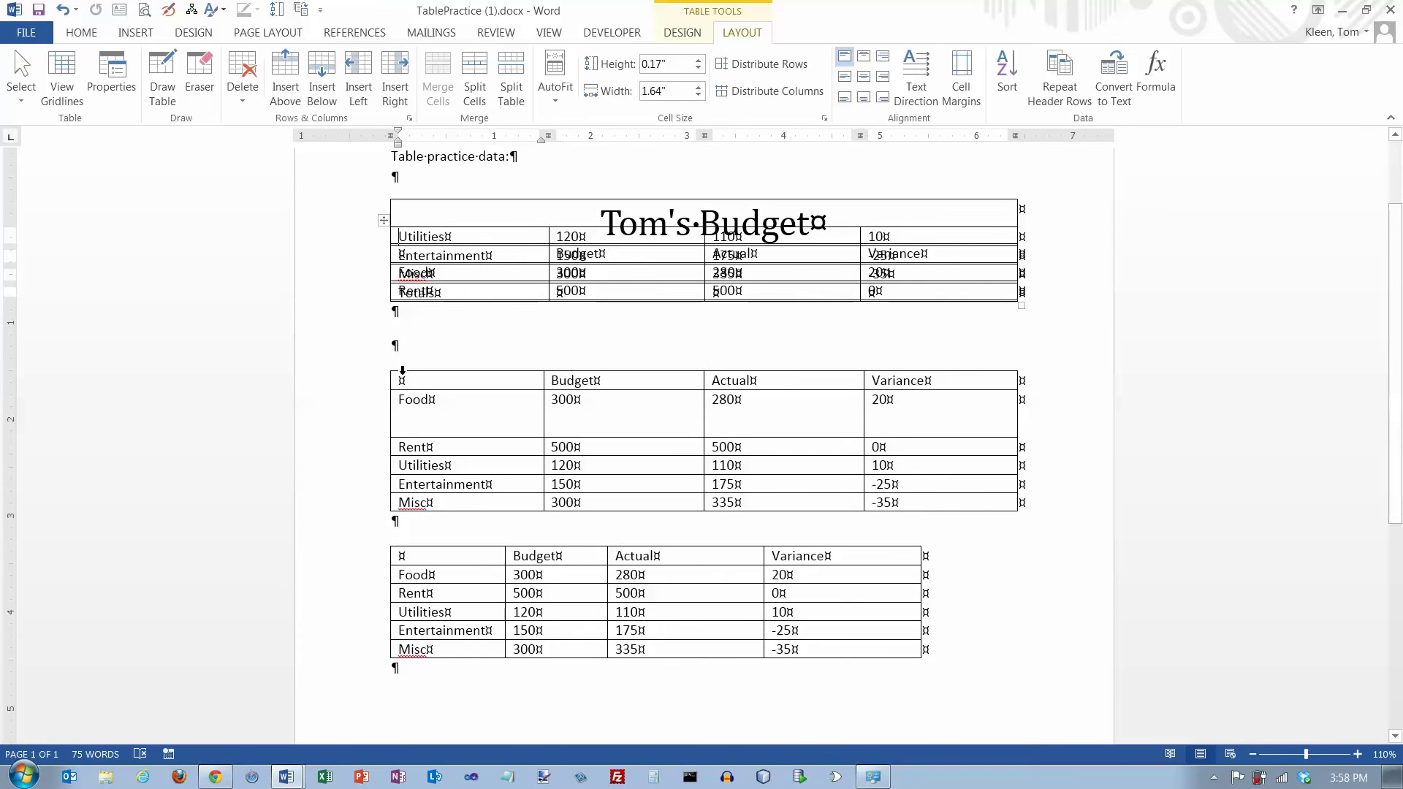
- Add three blank paragraphs above the second practice table and move the split-off table into the space below the upper one
click(453, 349)
key(Return)
key(Return)
key(Return)
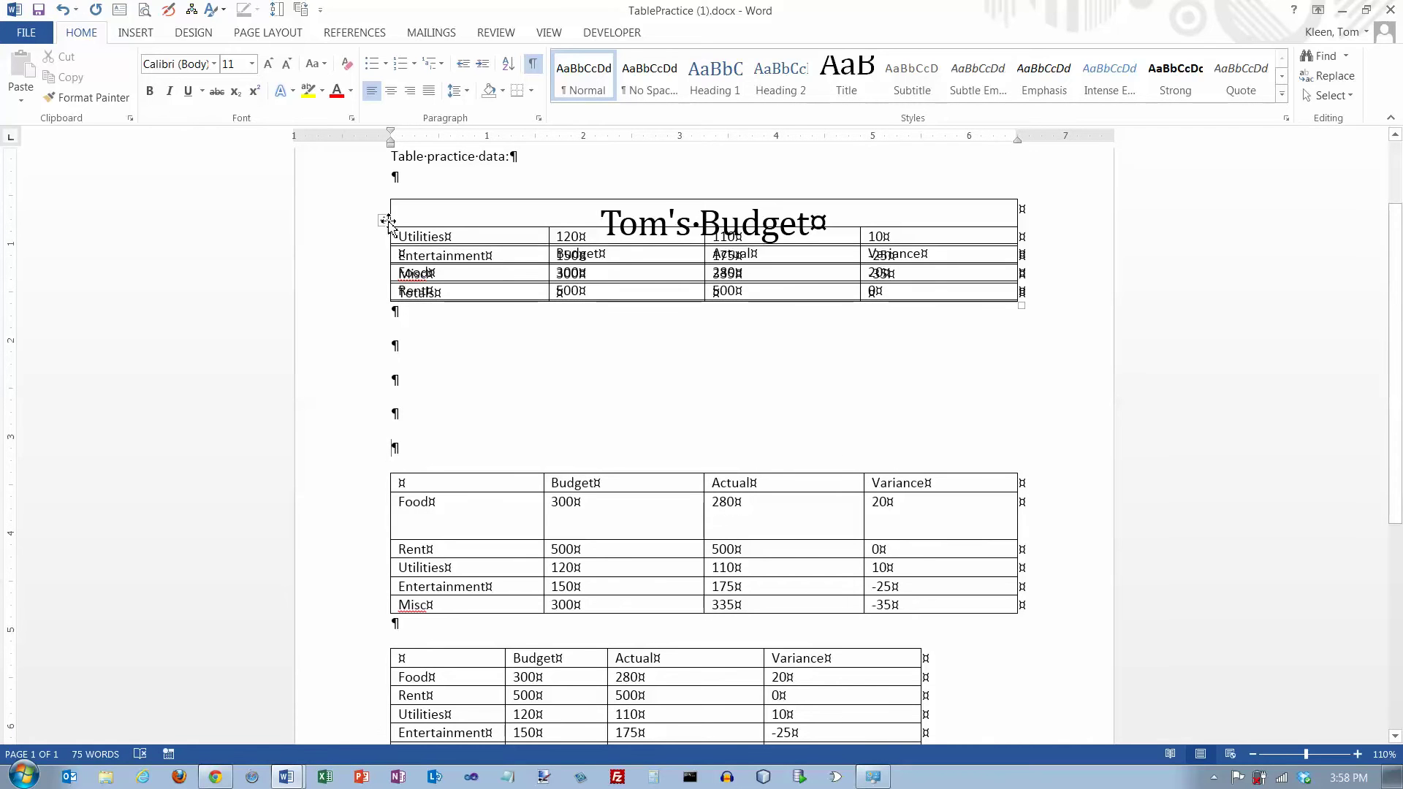
drag(385, 221, 388, 332)
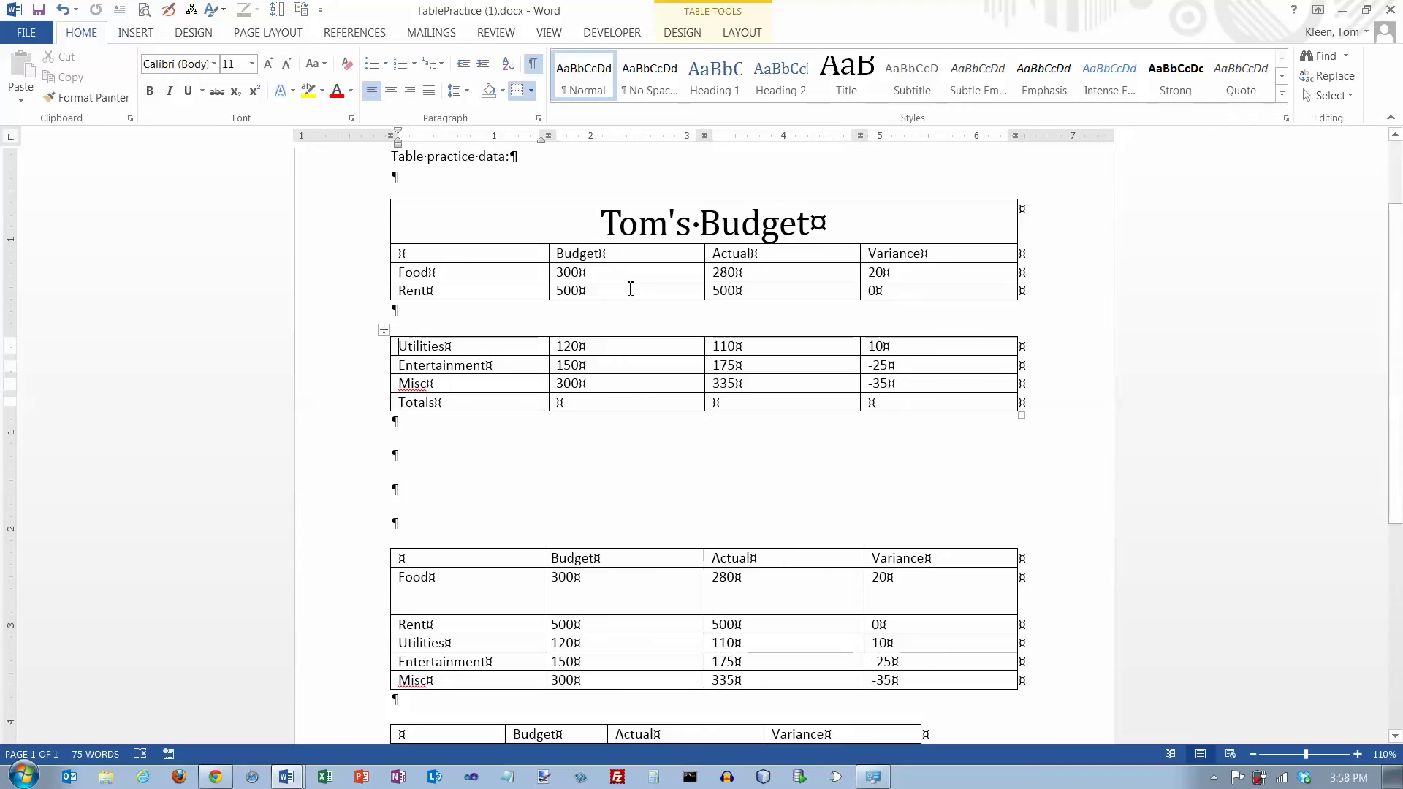
- Undo the table moves, the added blank paragraphs and the table split so the first table is whole again
click(407, 425)
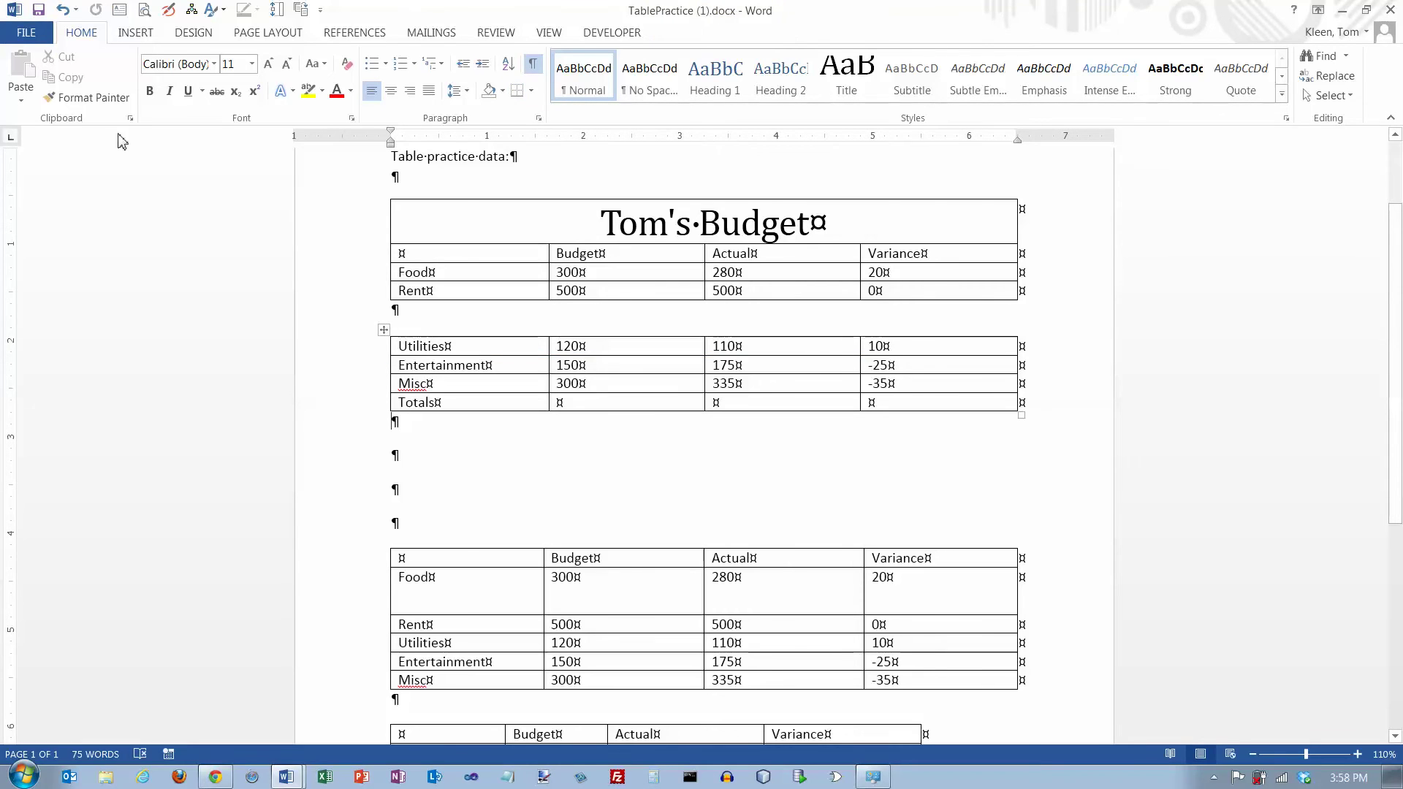
click(63, 11)
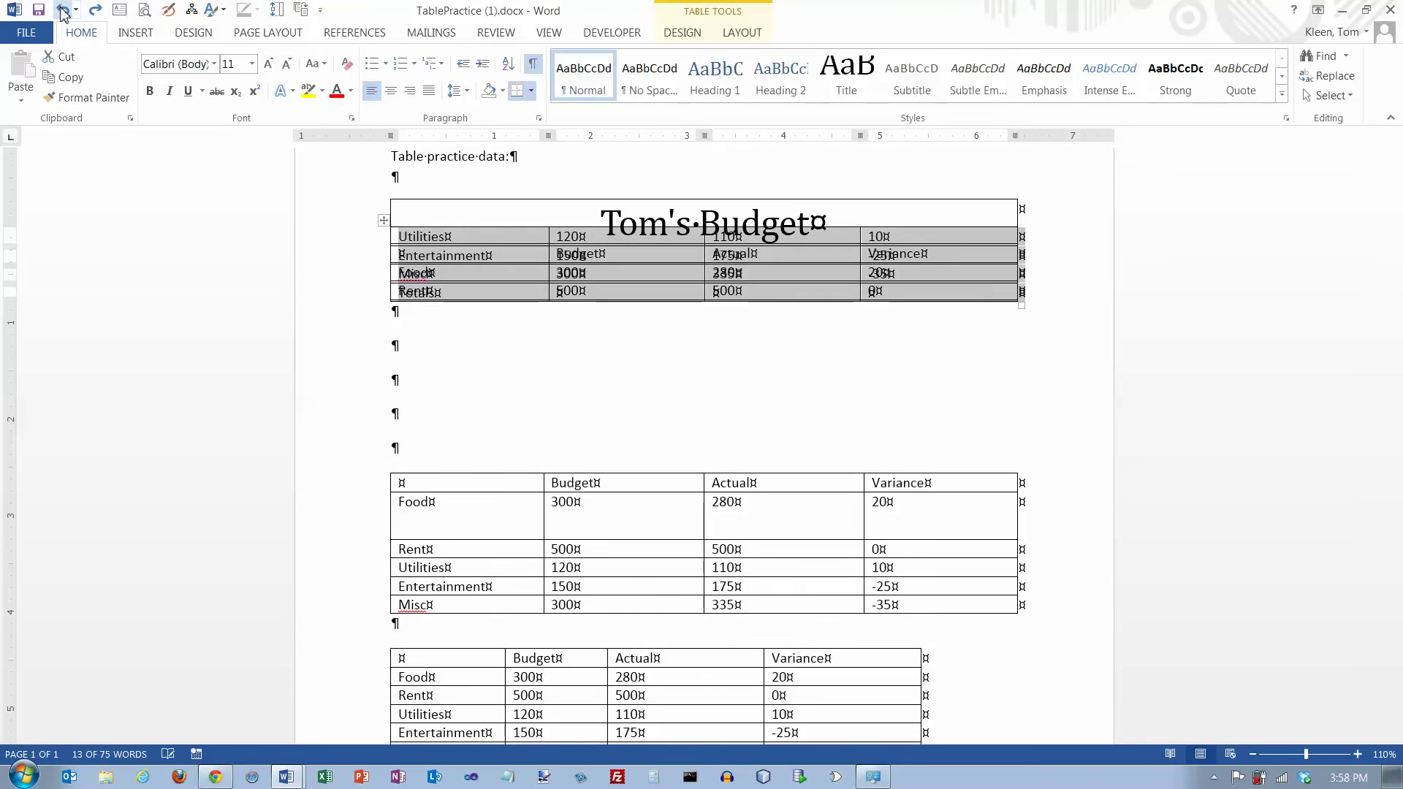
click(64, 11)
click(63, 11)
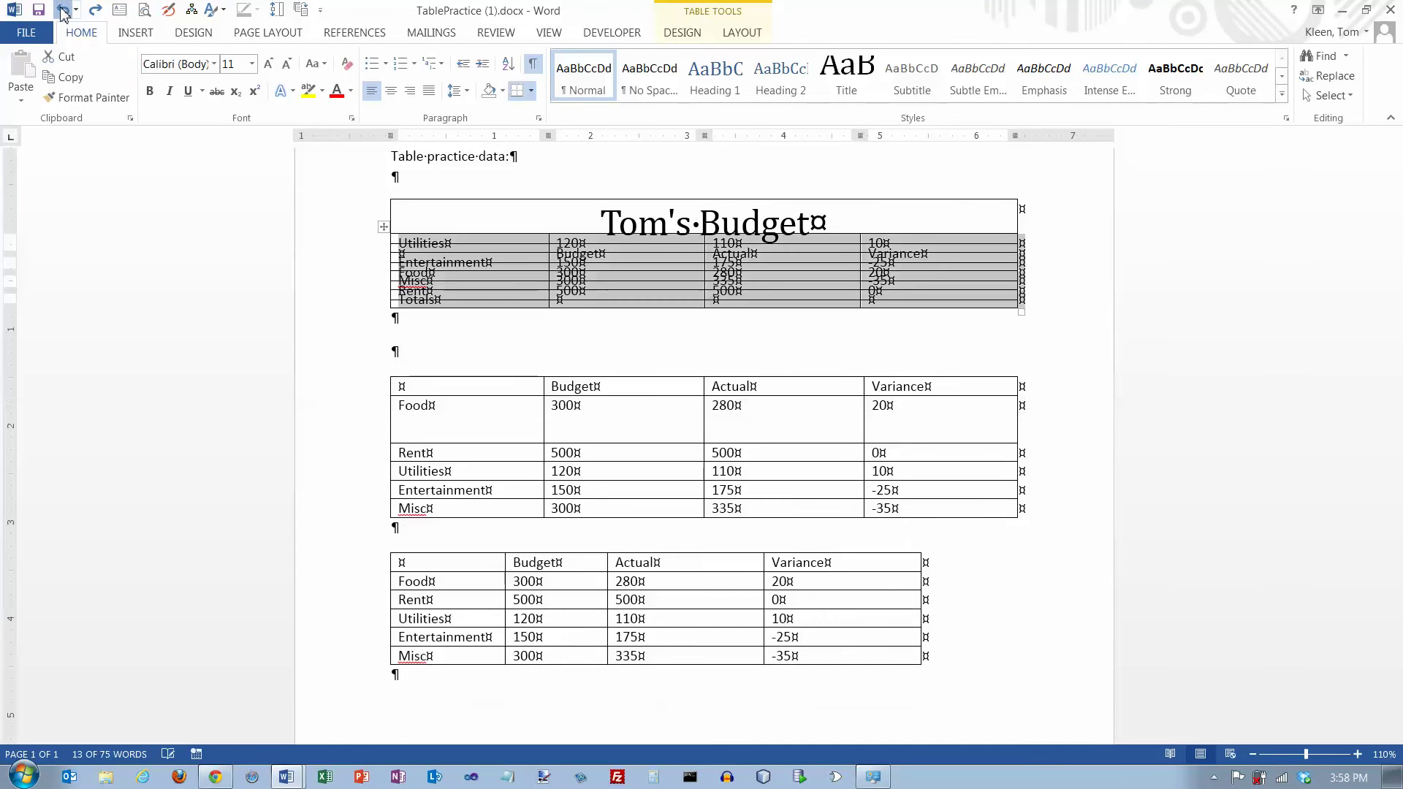
click(63, 11)
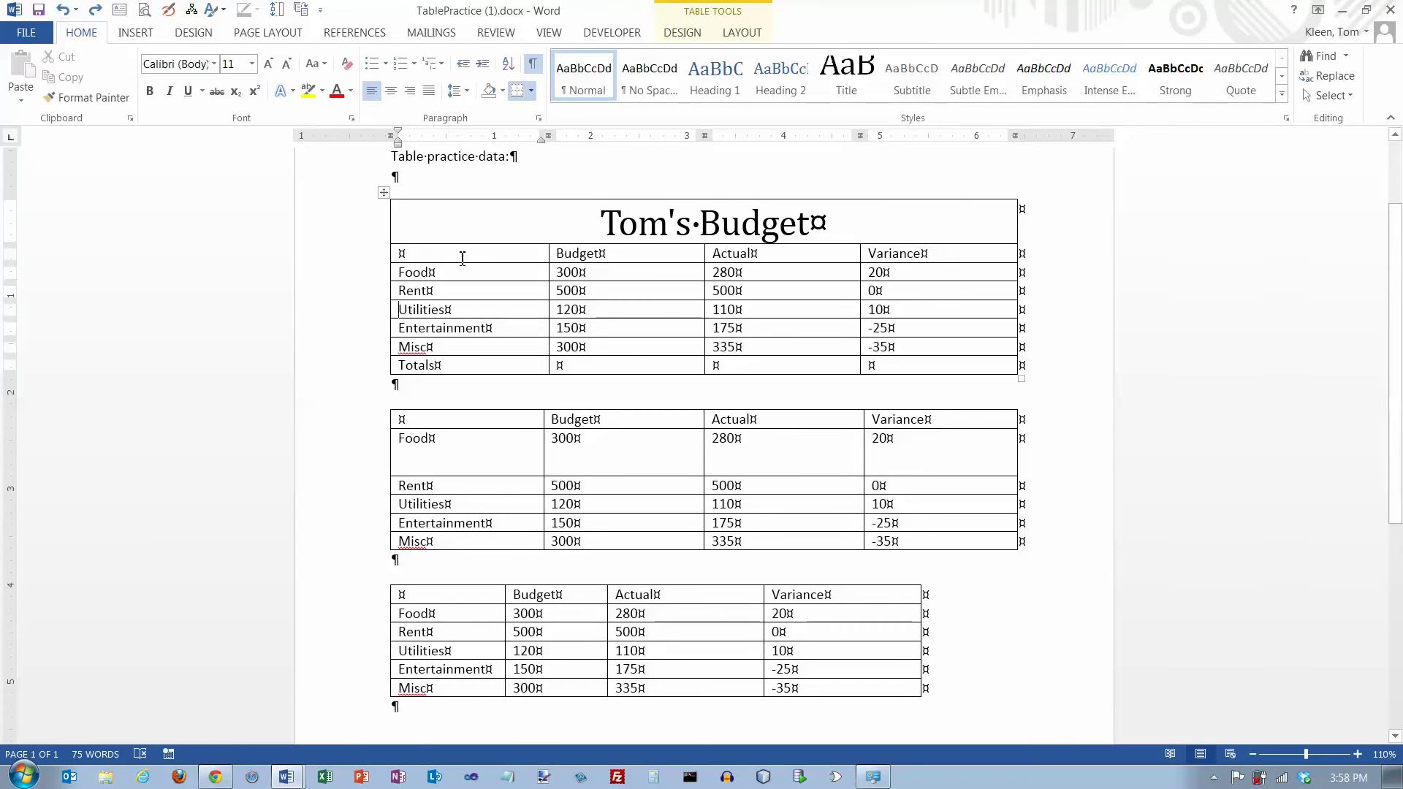
- Select the whole first table and apply AutoFit Contents to its columns
click(742, 34)
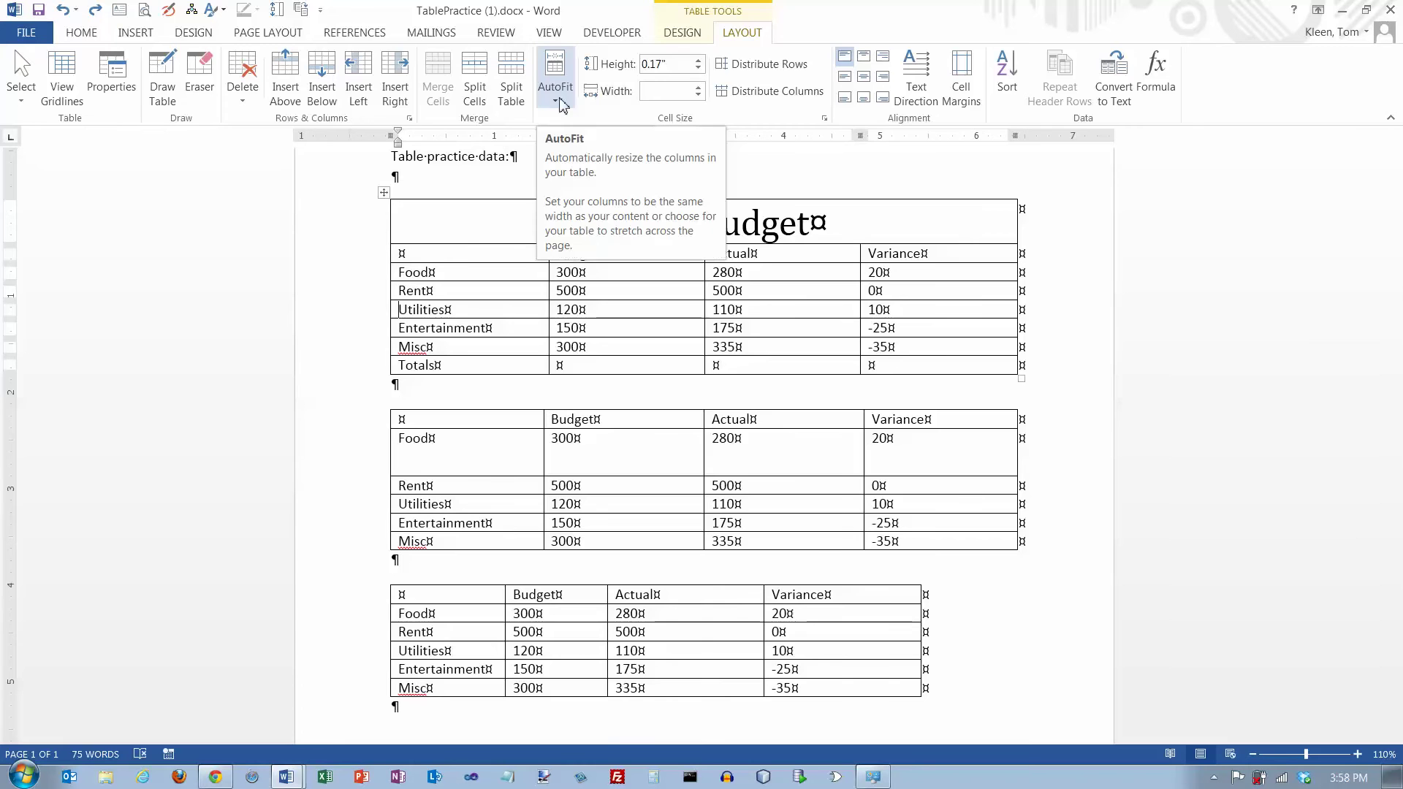
click(395, 177)
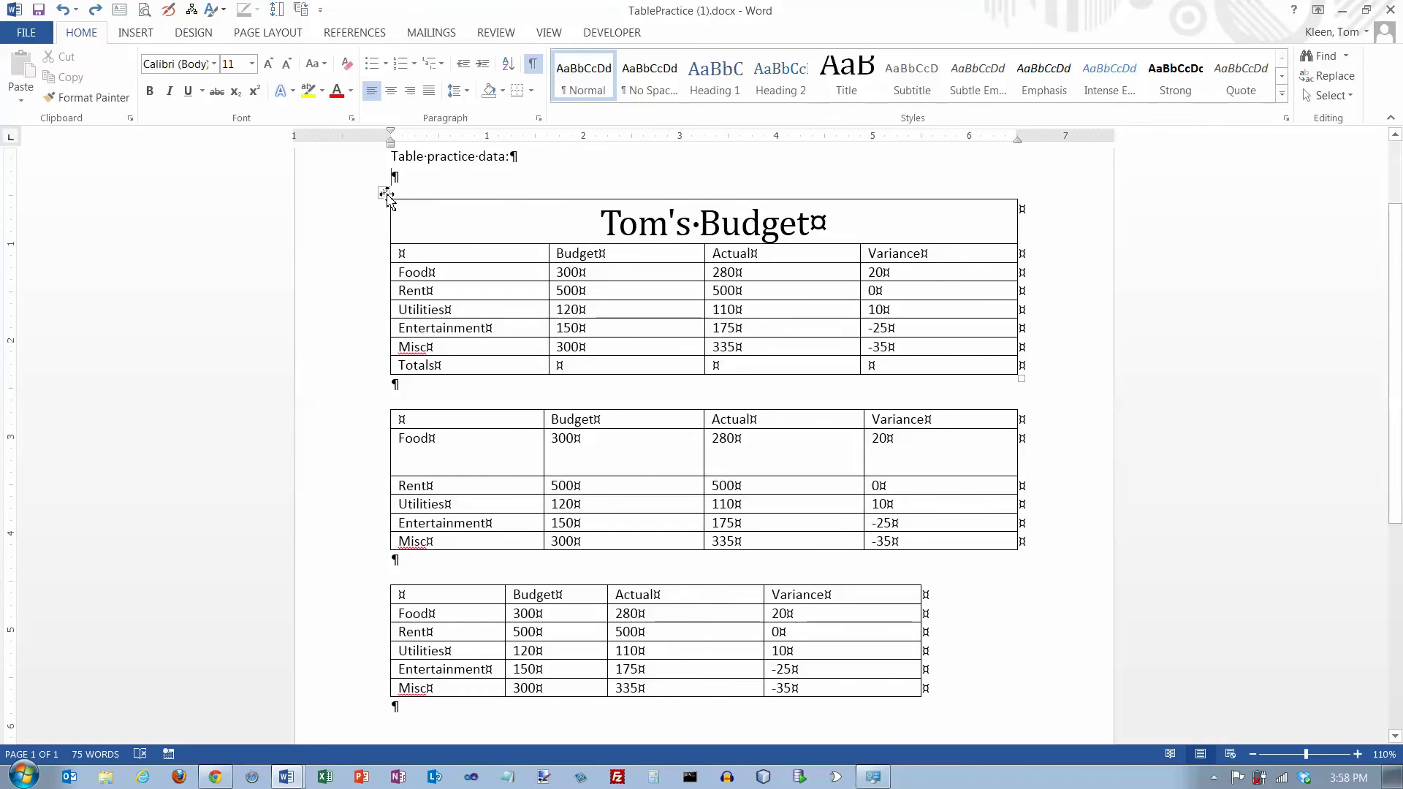
click(386, 193)
click(556, 97)
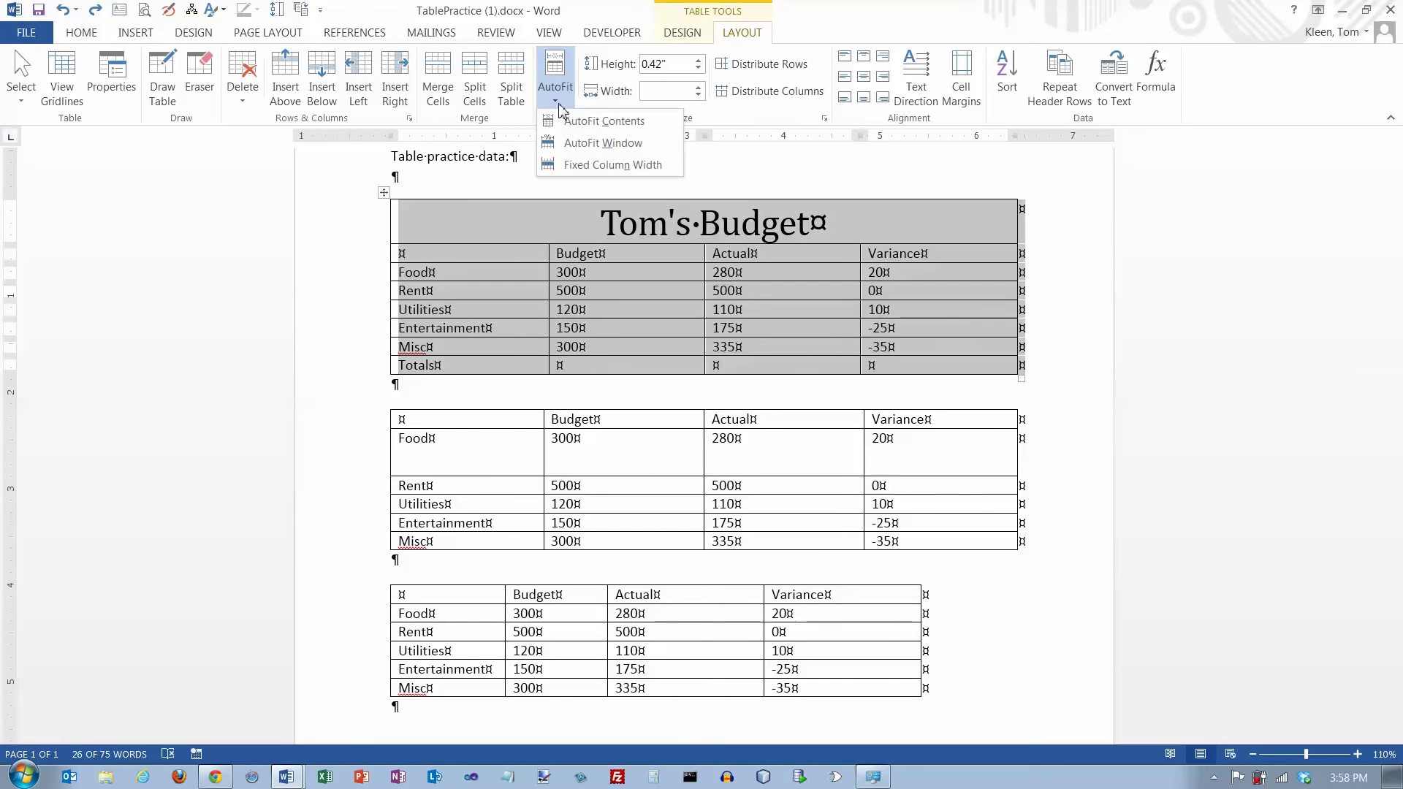
click(569, 125)
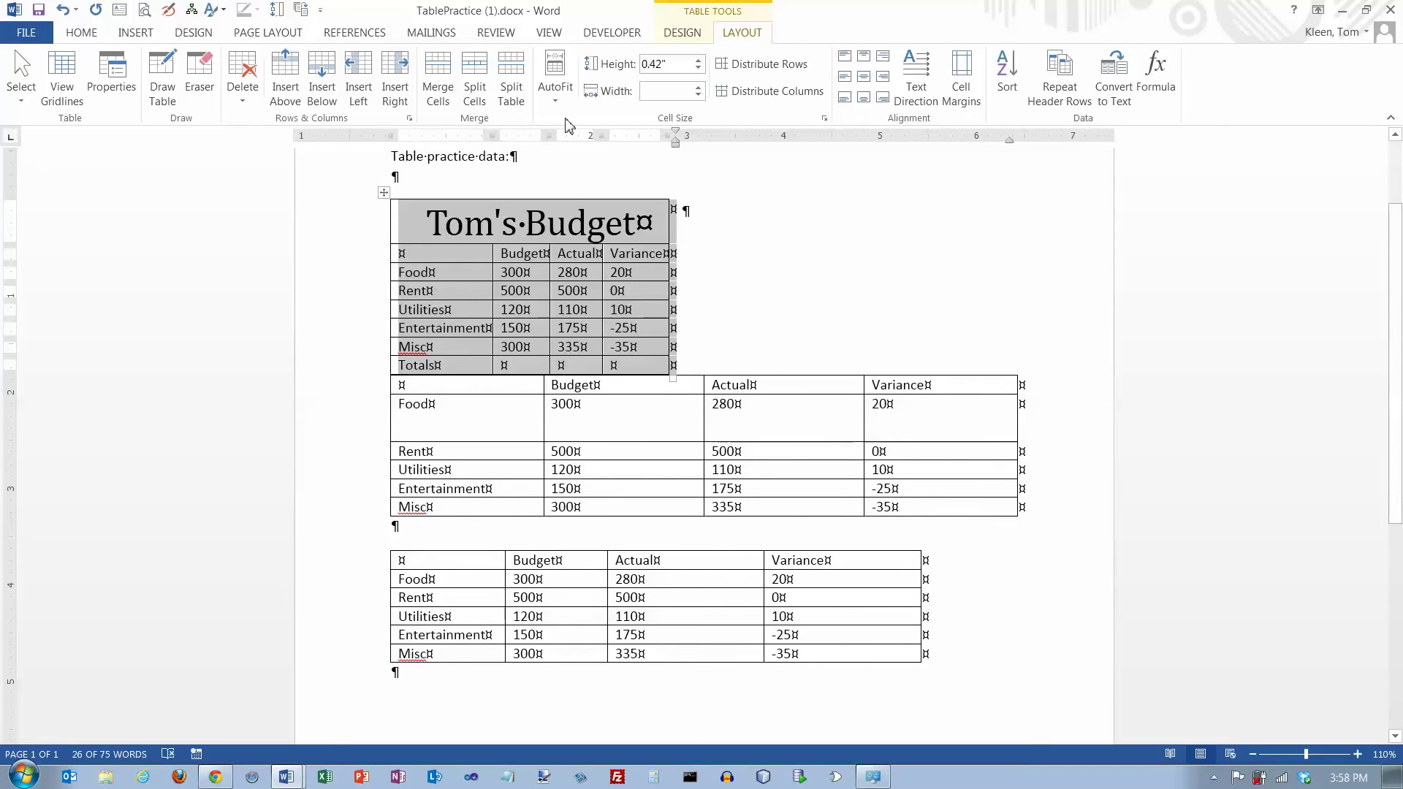
- Apply AutoFit Window to the whole first table, followed by Fixed Column Width
click(555, 82)
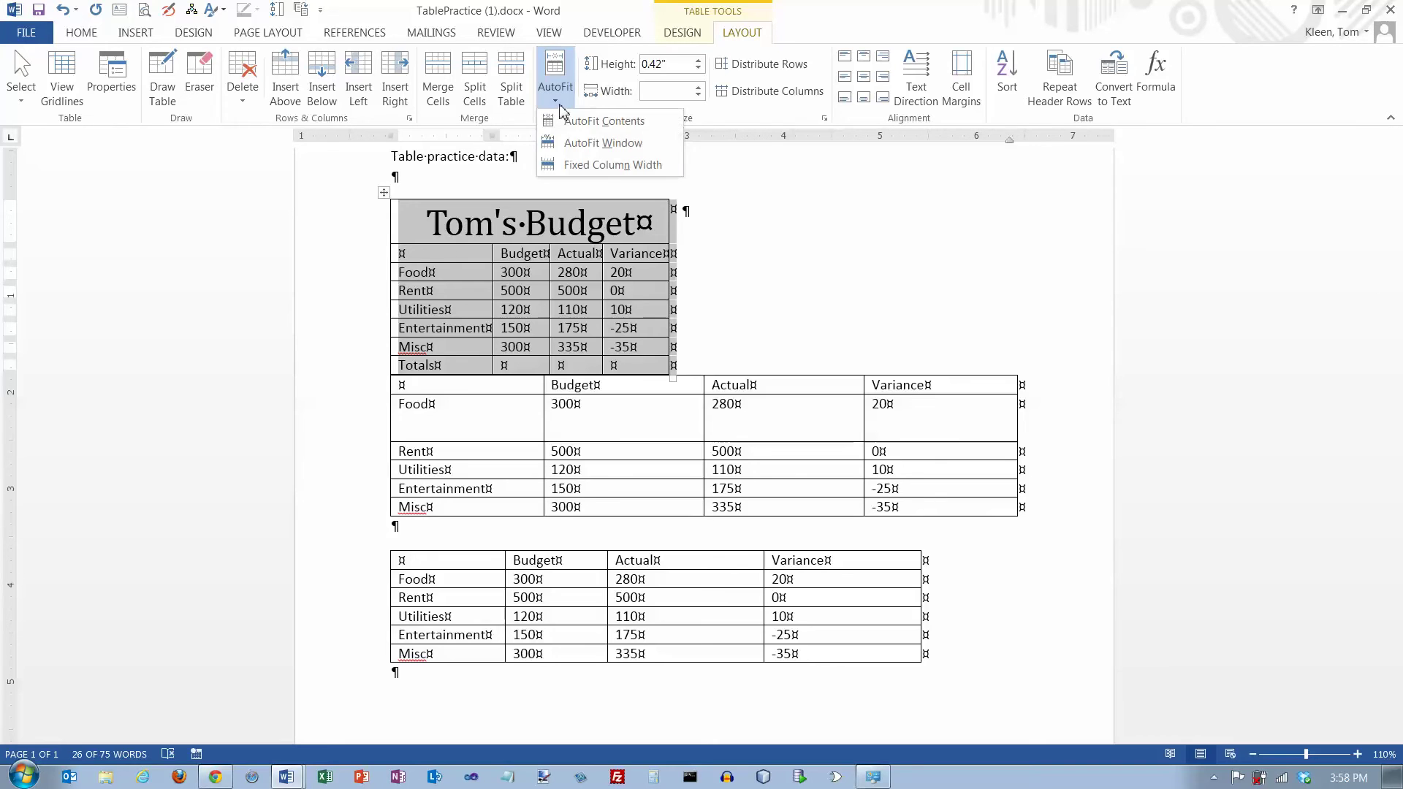
click(579, 143)
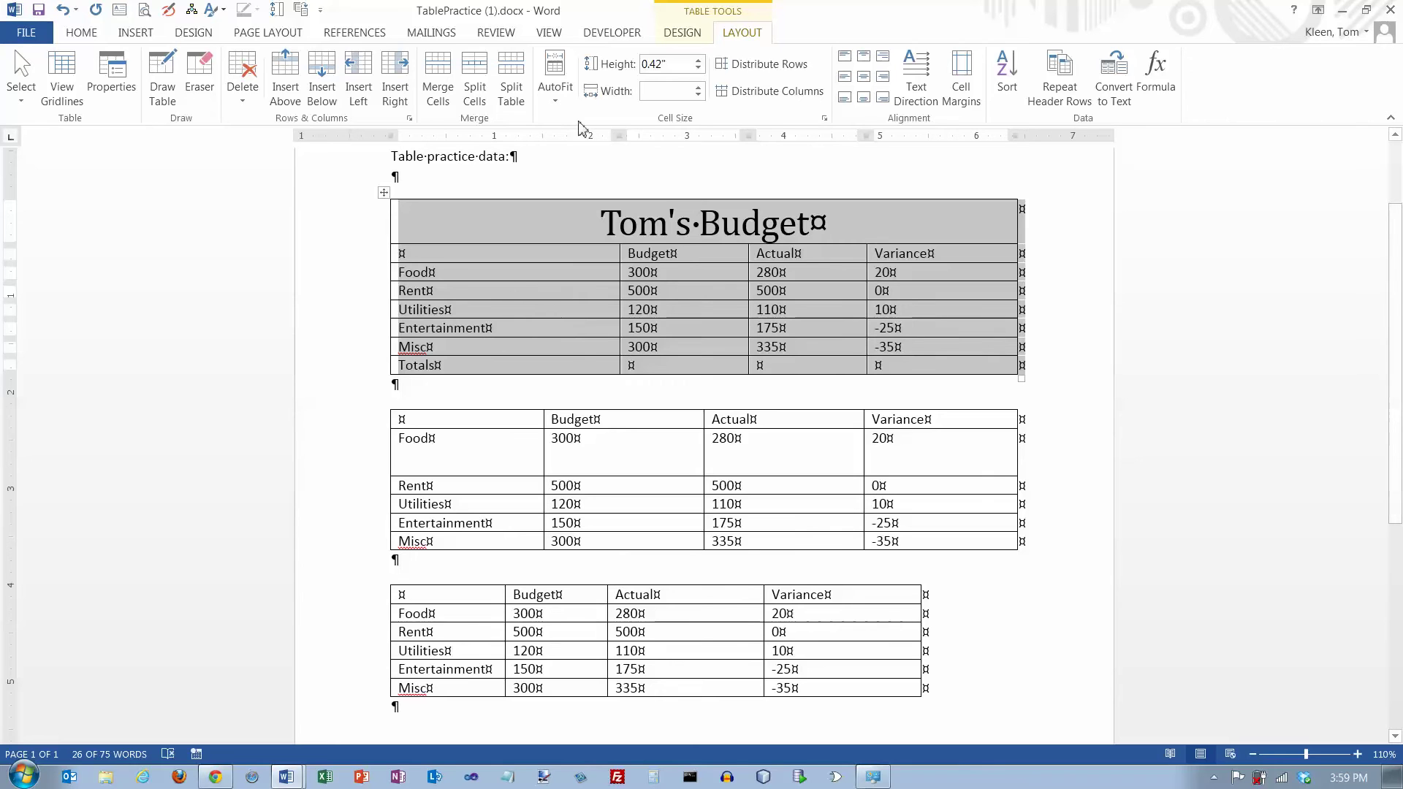
click(559, 102)
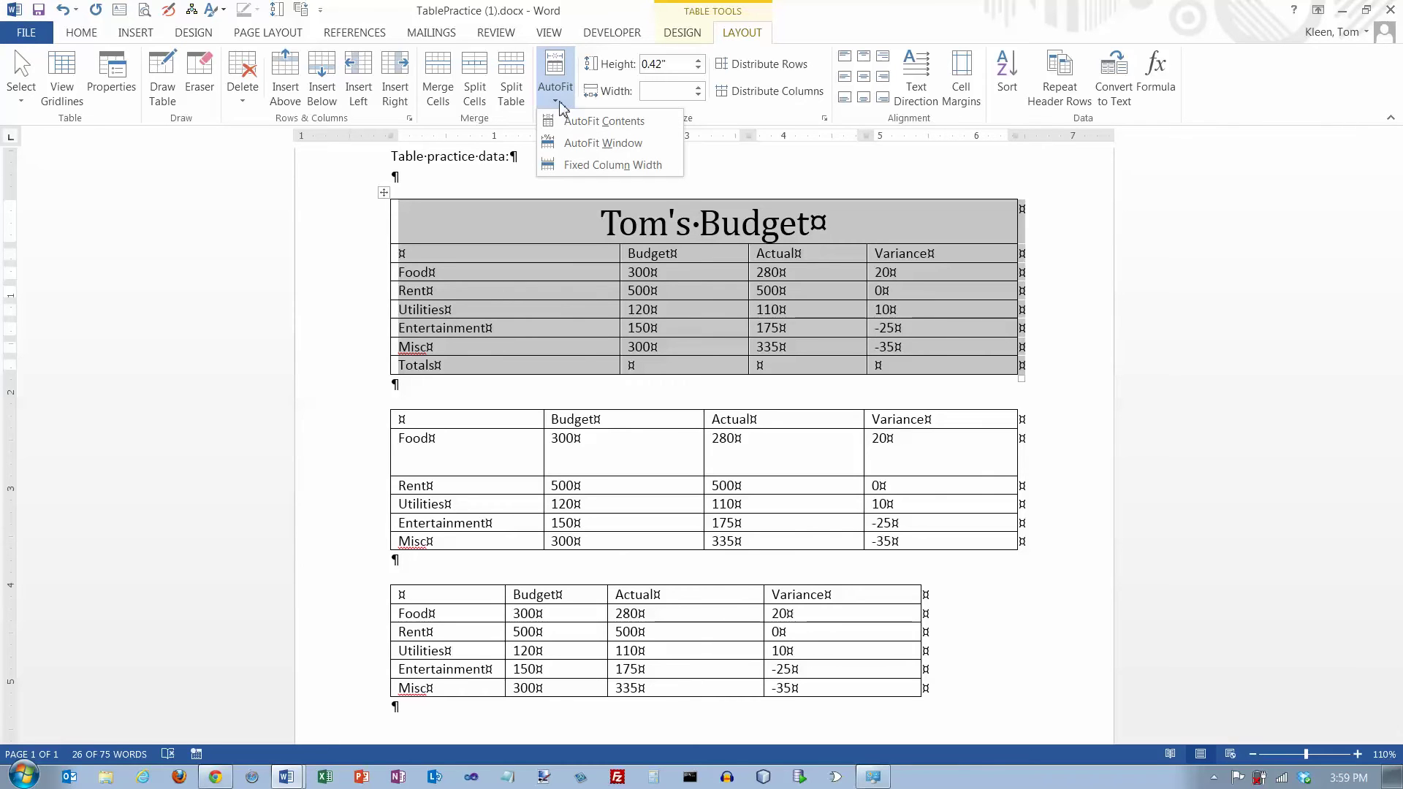
click(572, 166)
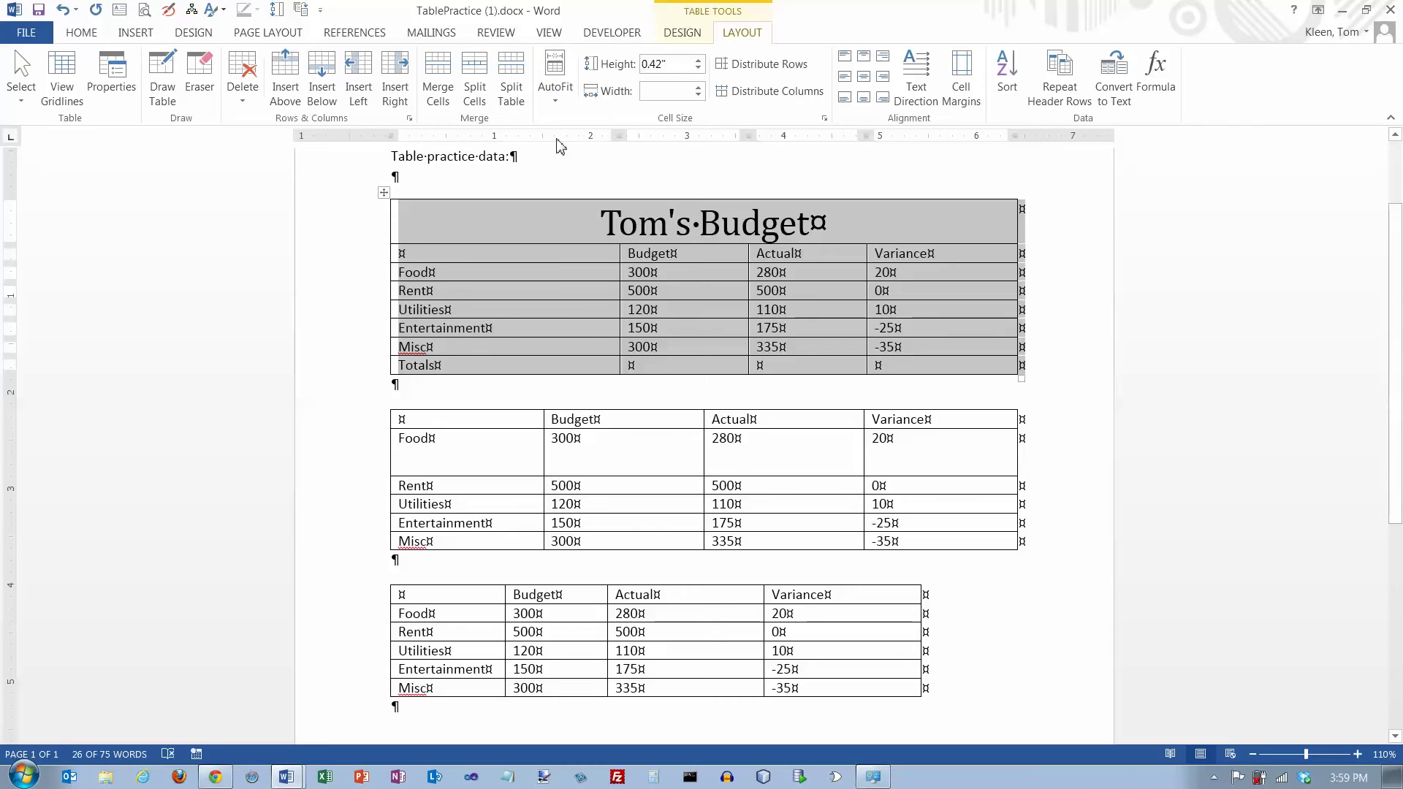
click(557, 102)
click(572, 165)
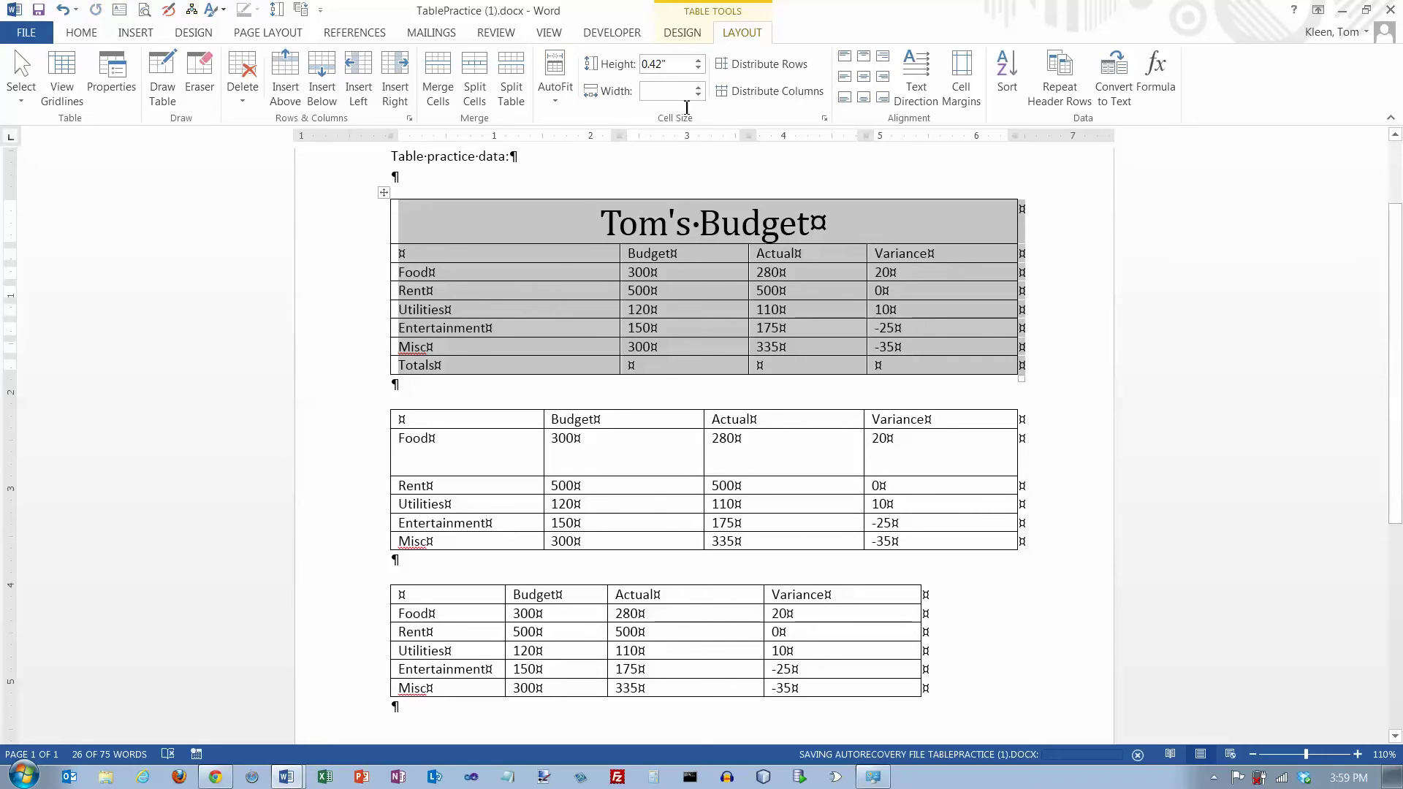
- Distribute the first table's columns evenly, and select the whole second table to distribute its rows evenly
click(754, 100)
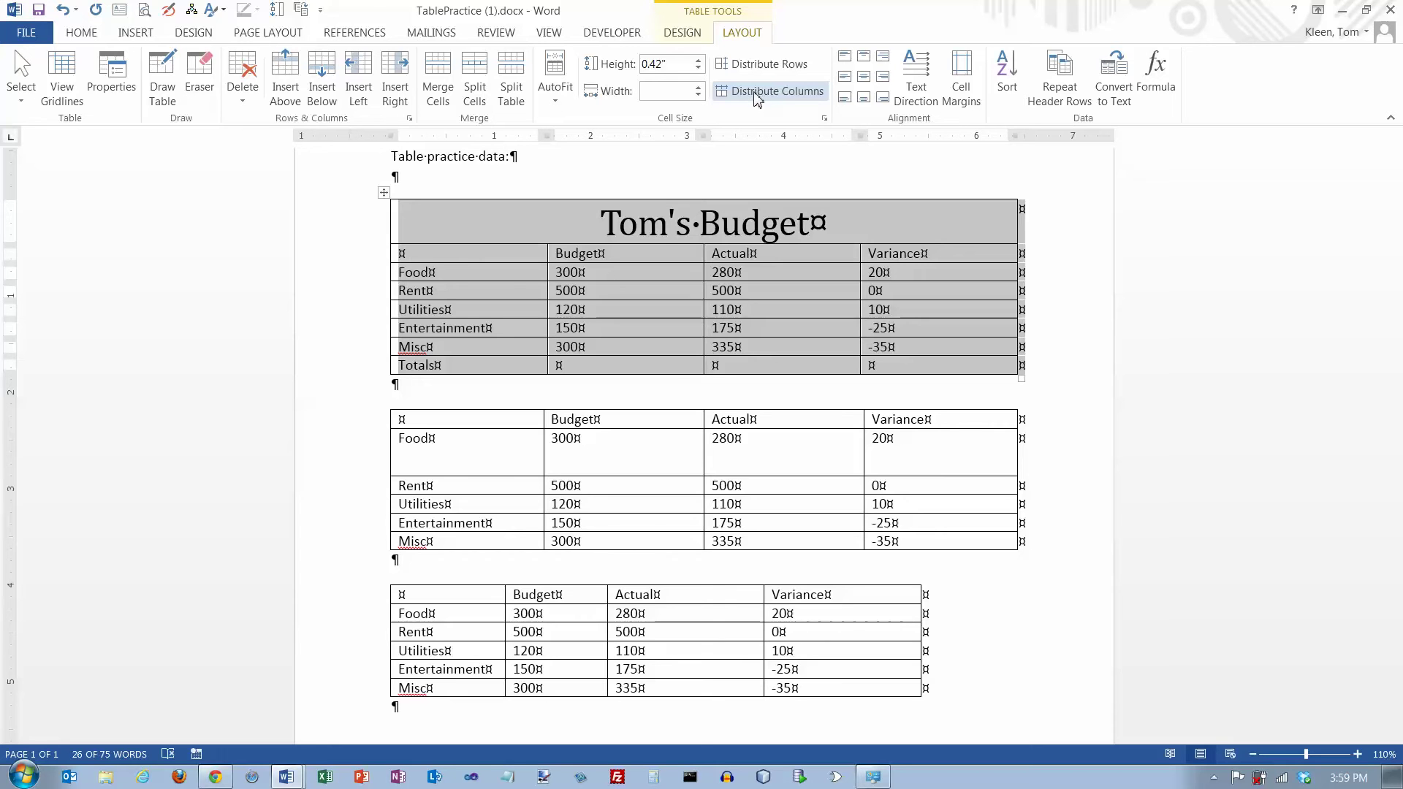
click(437, 418)
click(384, 401)
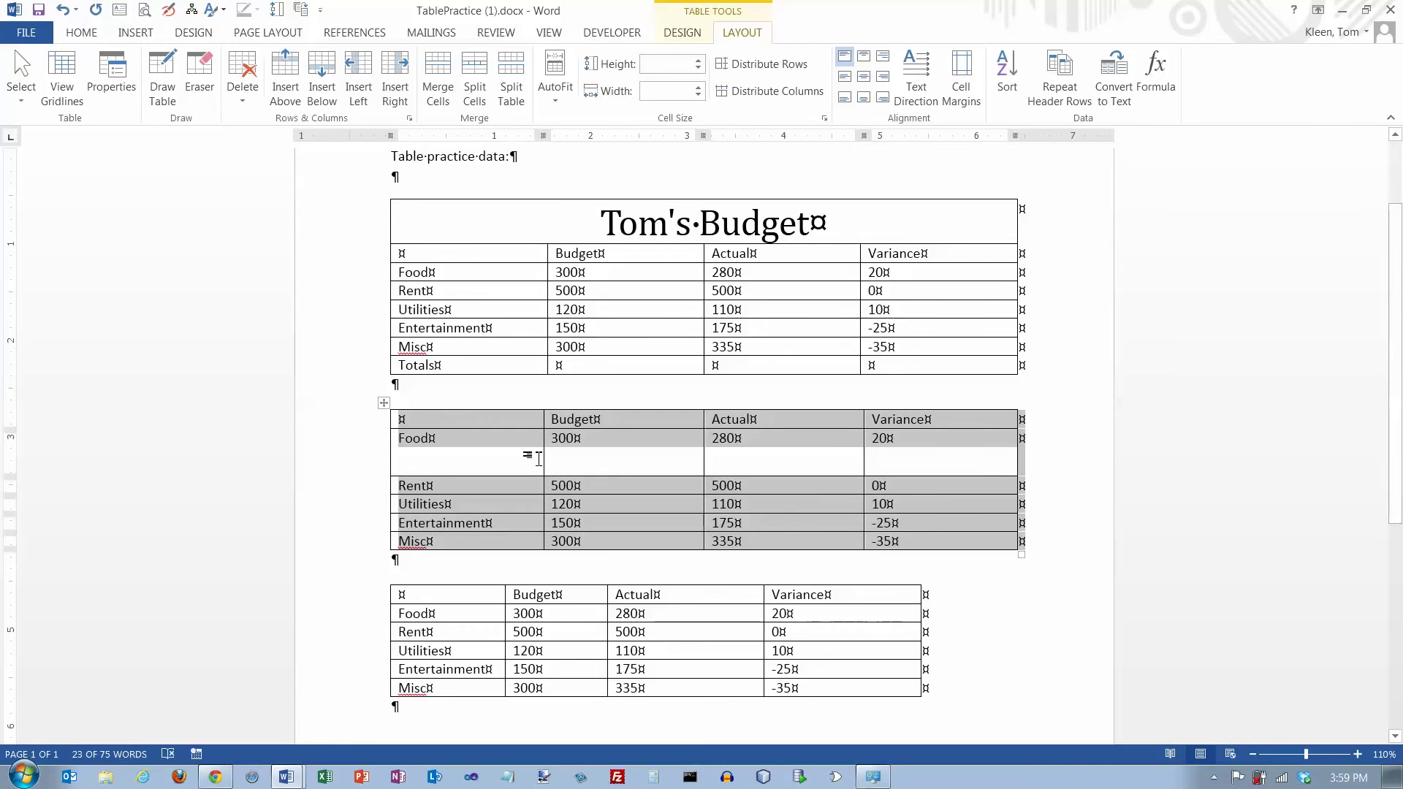
click(756, 64)
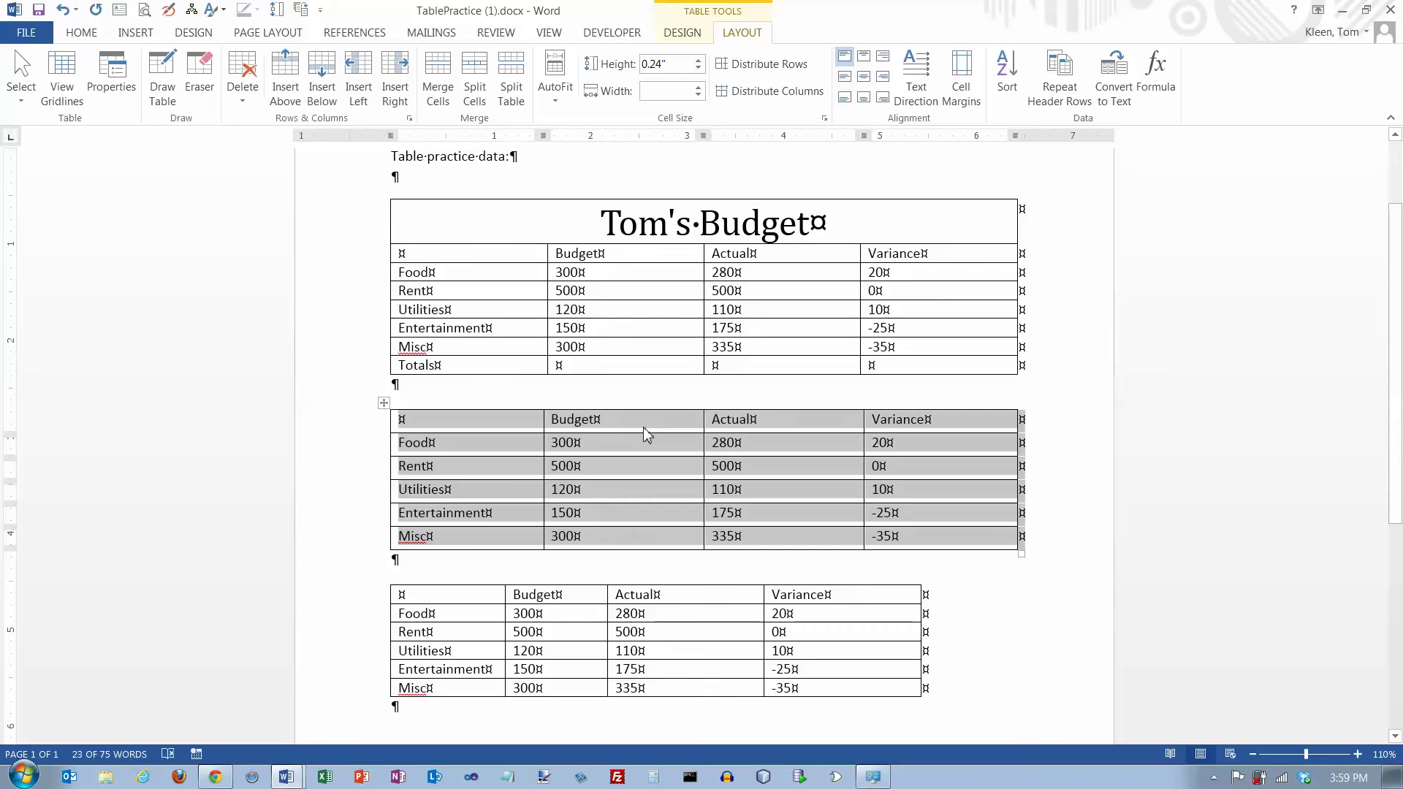
- Set all rows of the second table to 0.25" high and all its columns to 1.25" wide
drag(379, 425, 373, 537)
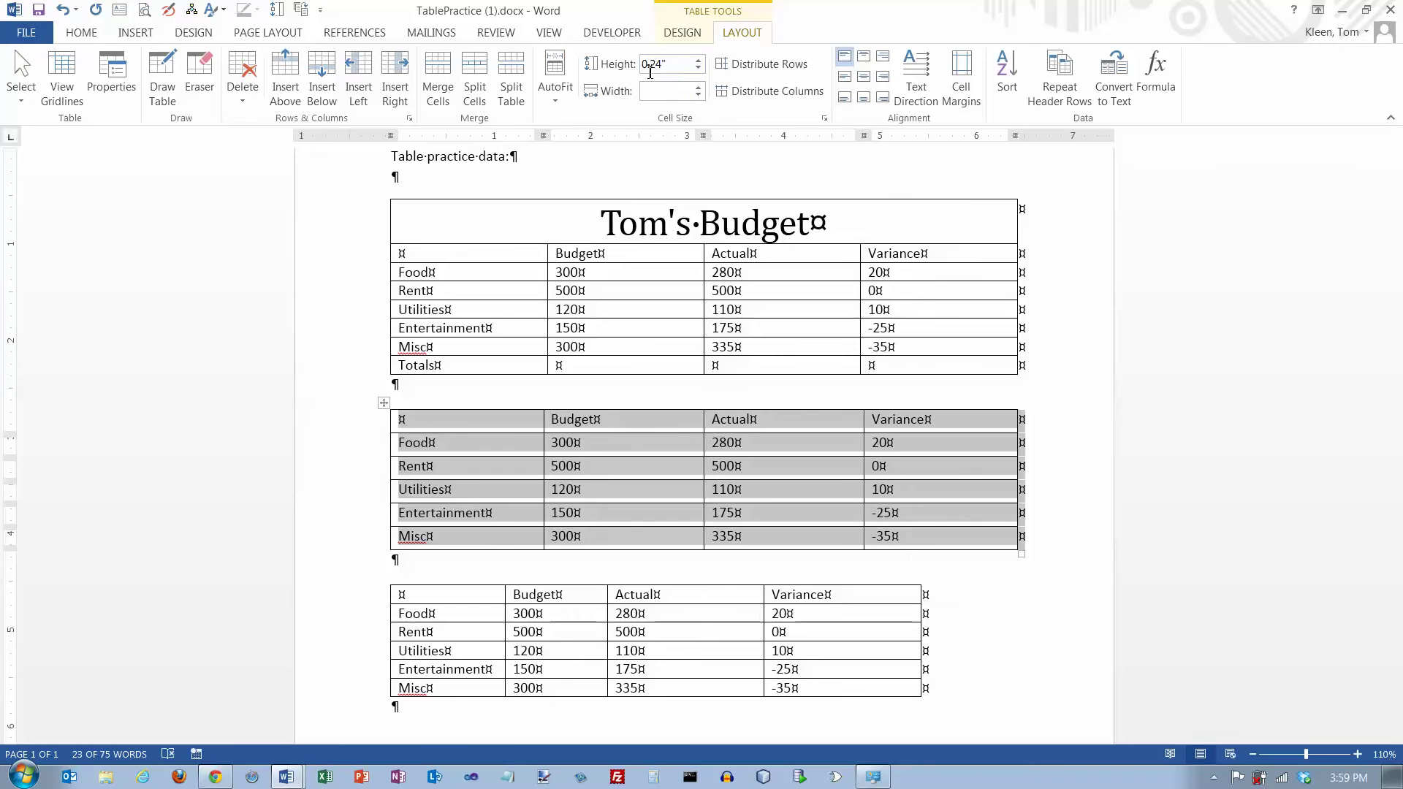
click(698, 61)
click(699, 60)
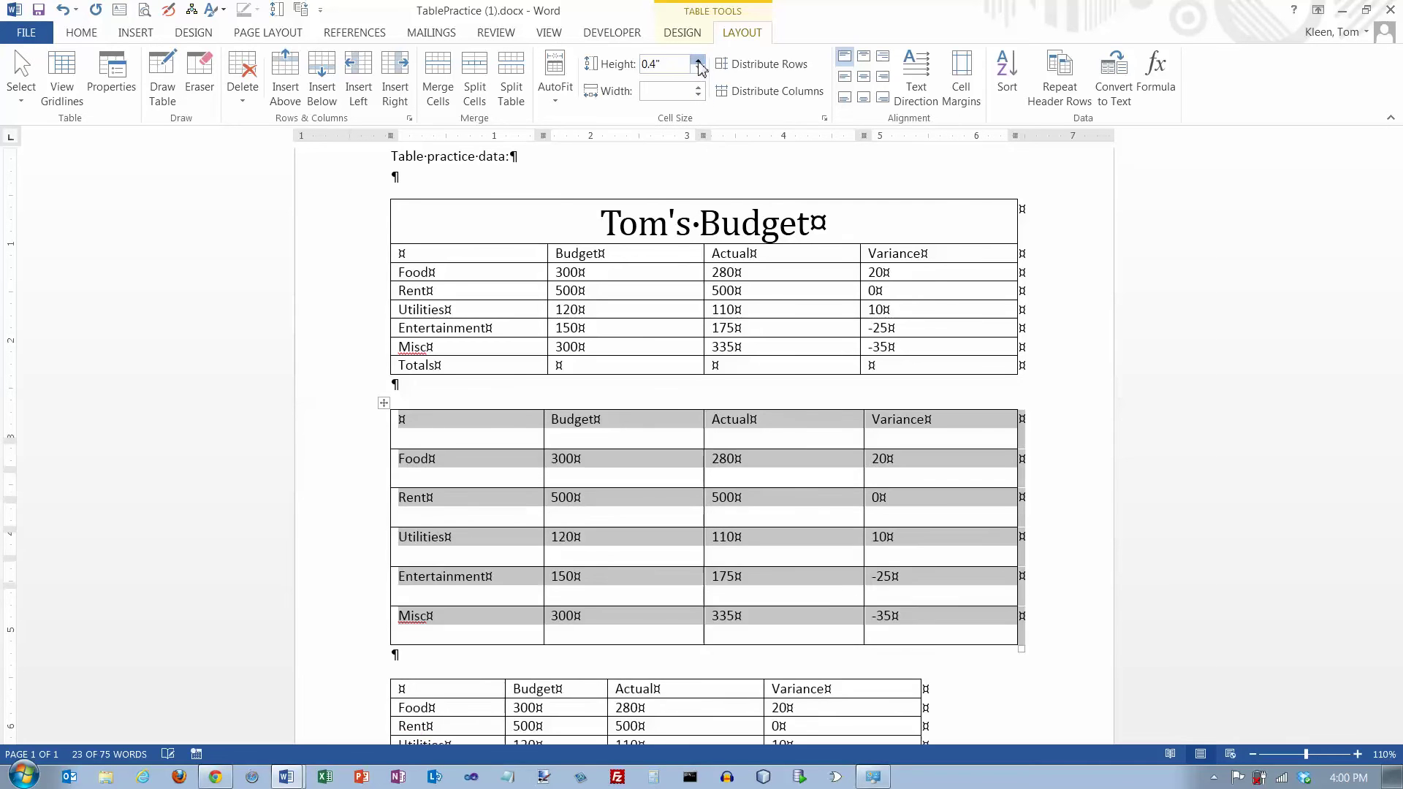
click(699, 71)
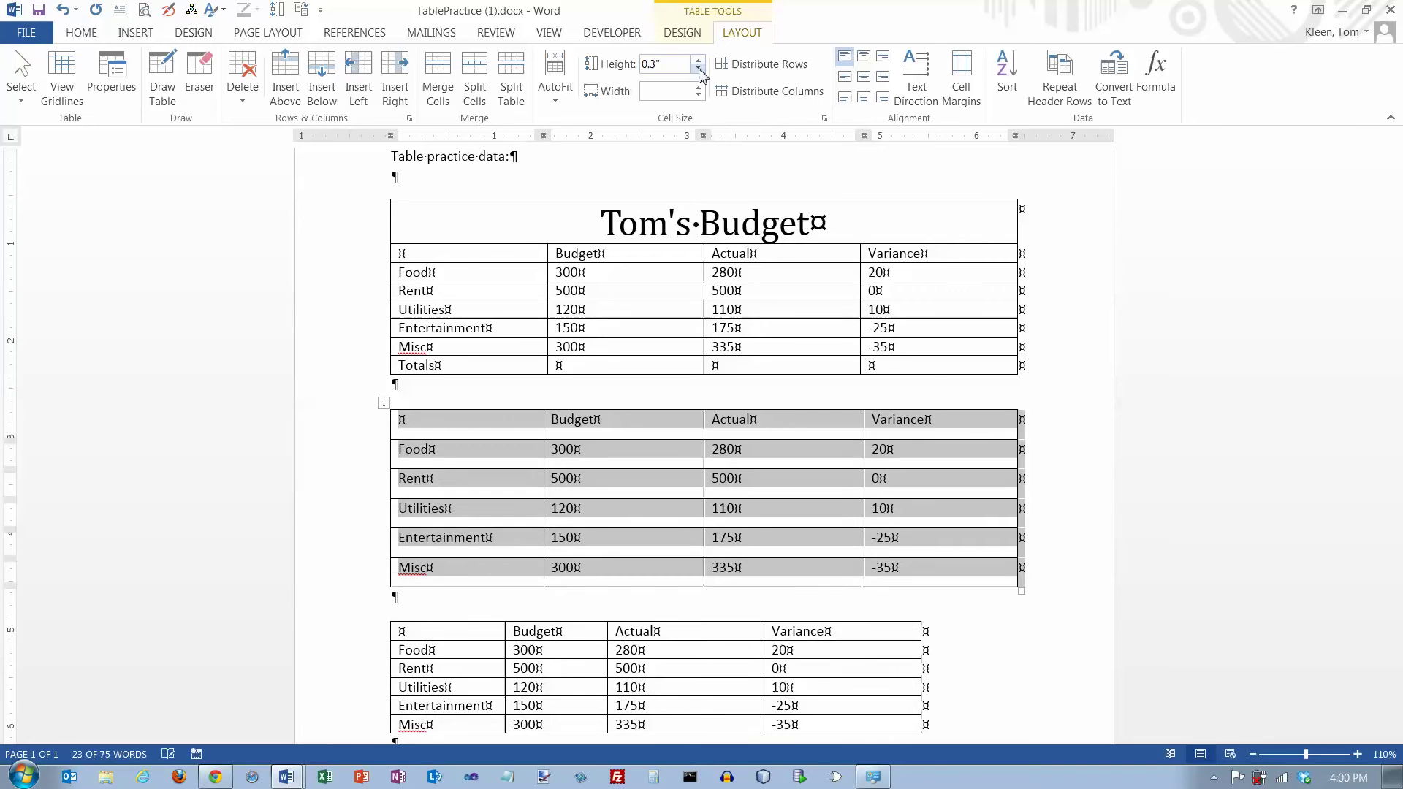
click(699, 71)
click(663, 69)
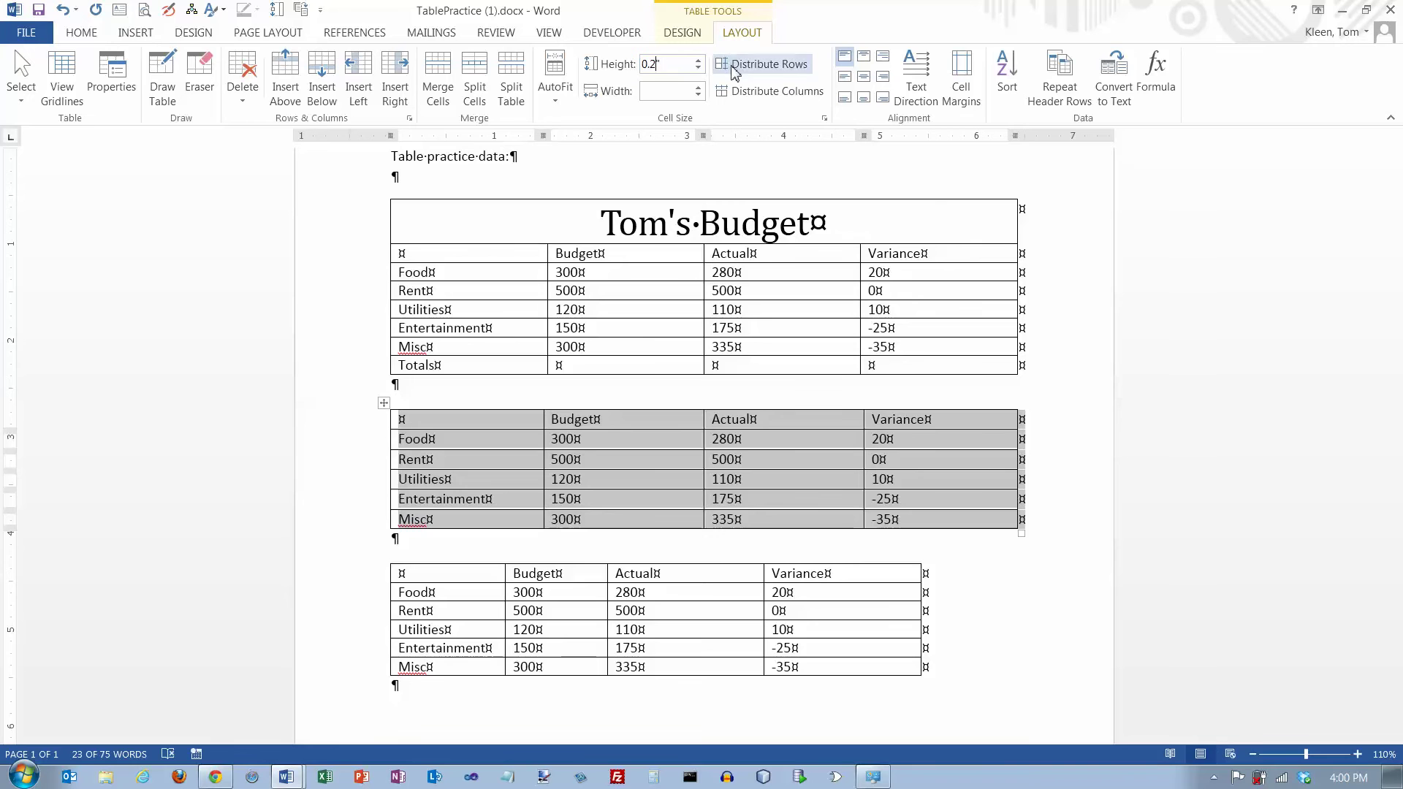
text(5)
key(Tab)
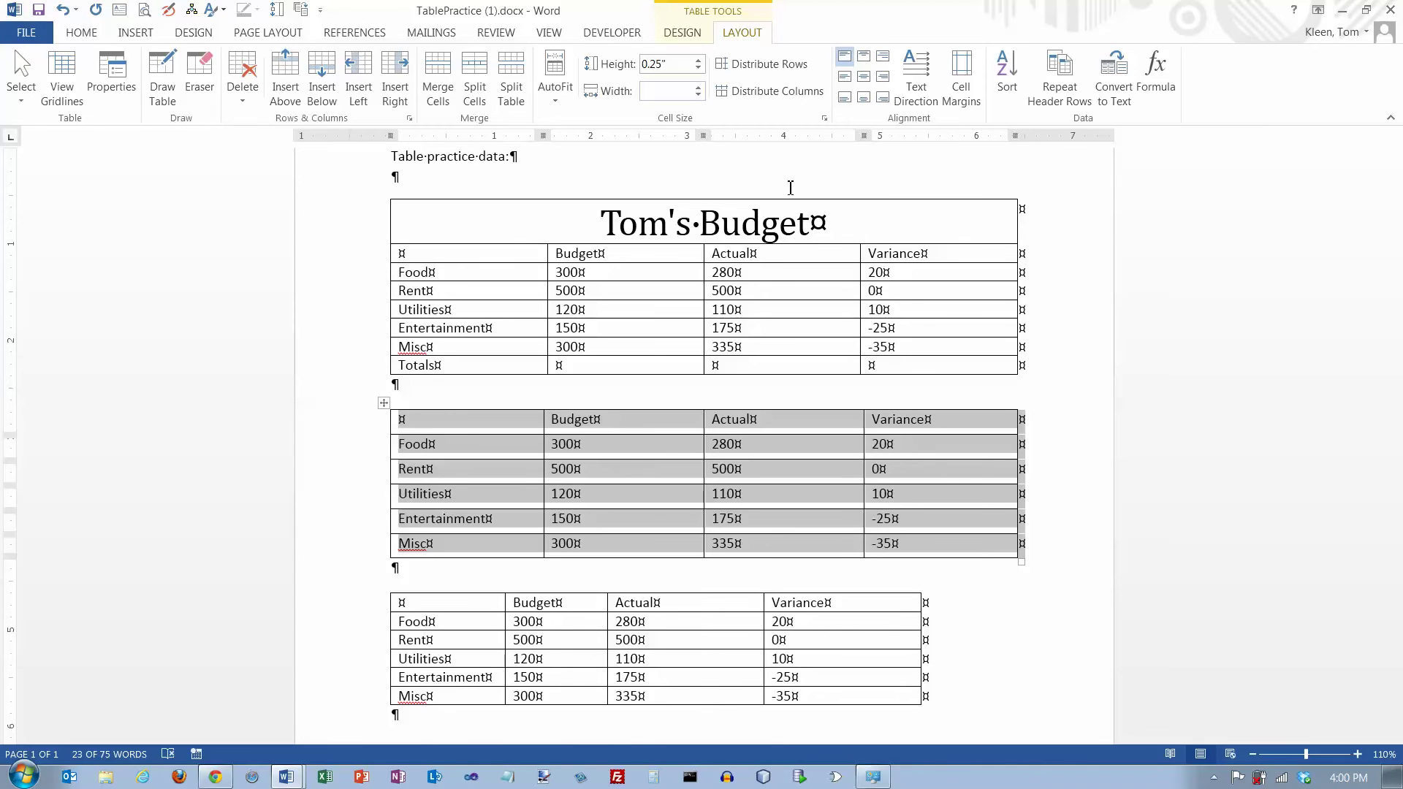
text(5)
key(Return)
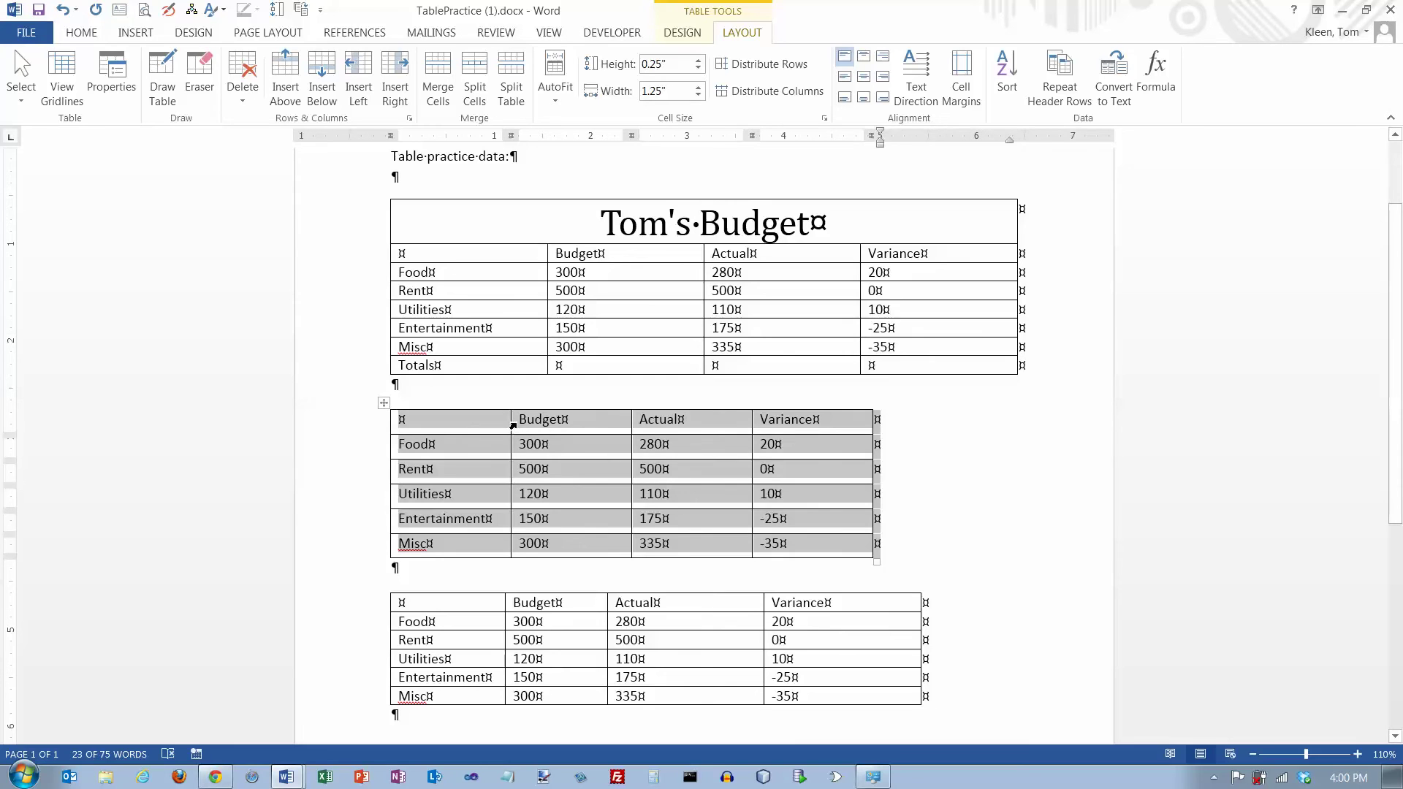
- Widen the second table's first column into the Budget column, and try a taller header row before undoing that height change
drag(512, 427, 555, 431)
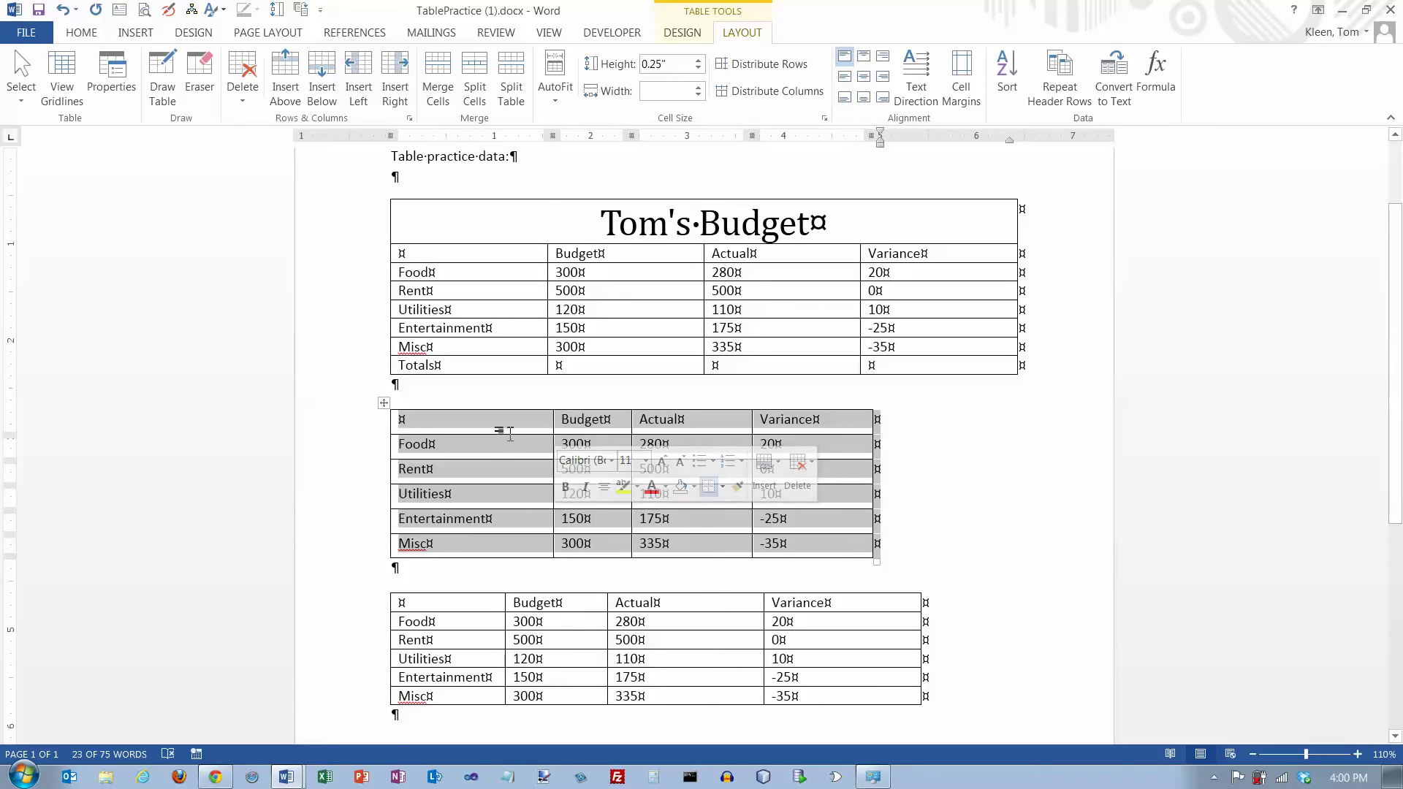
drag(501, 434, 500, 454)
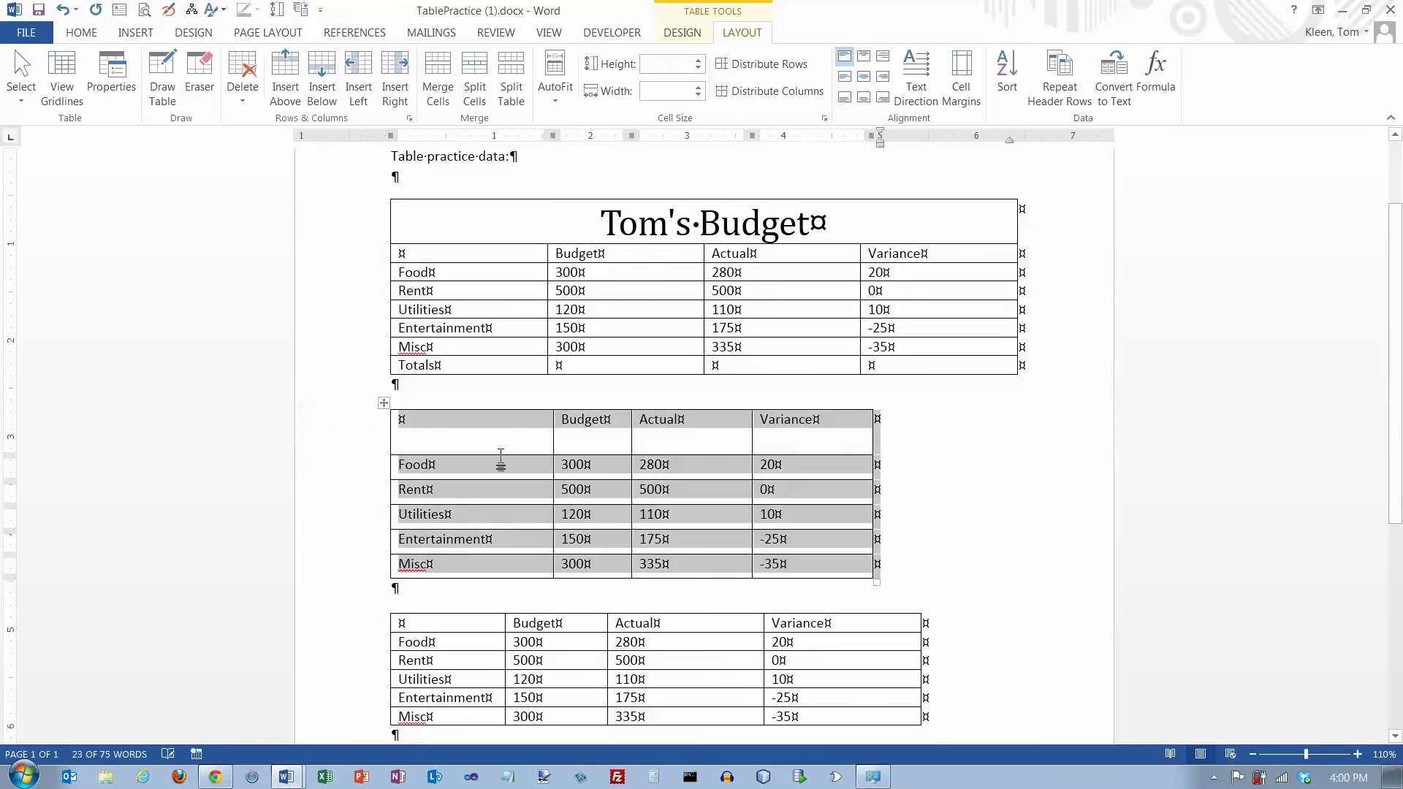
key(ctrl+z)
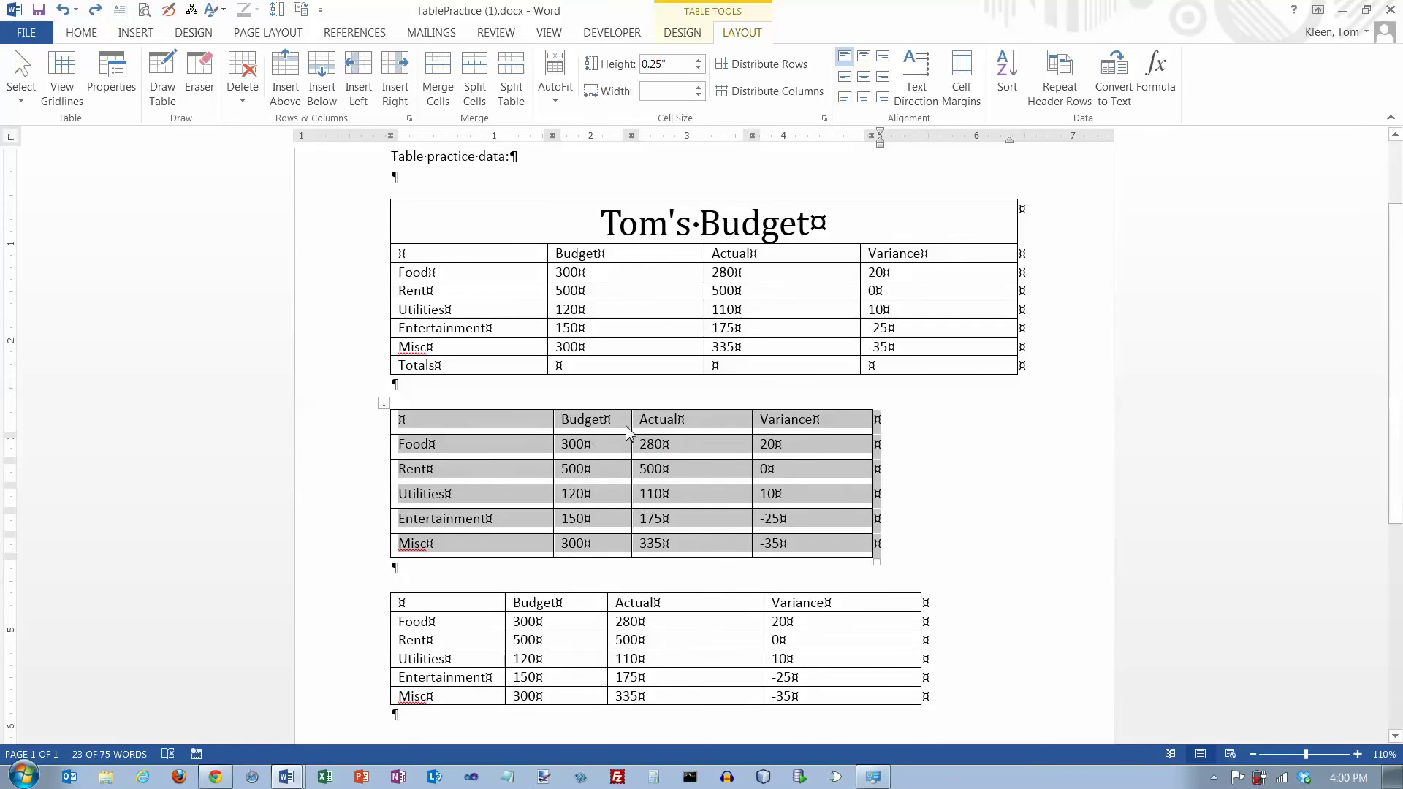
- Move the second table's Budget and Actual column borders outward and extend the Variance column to about 1.63" wide
drag(632, 428, 662, 428)
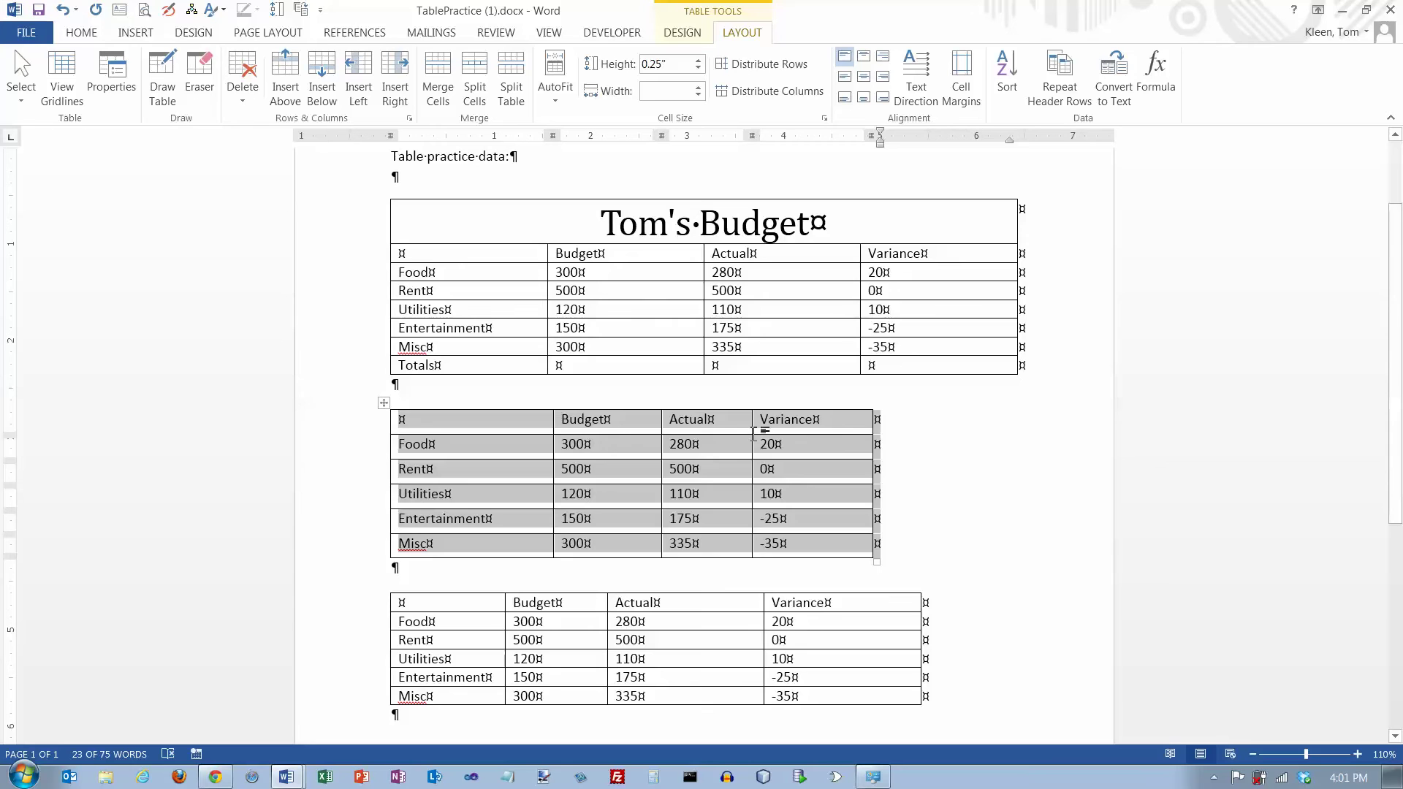
drag(753, 433, 808, 442)
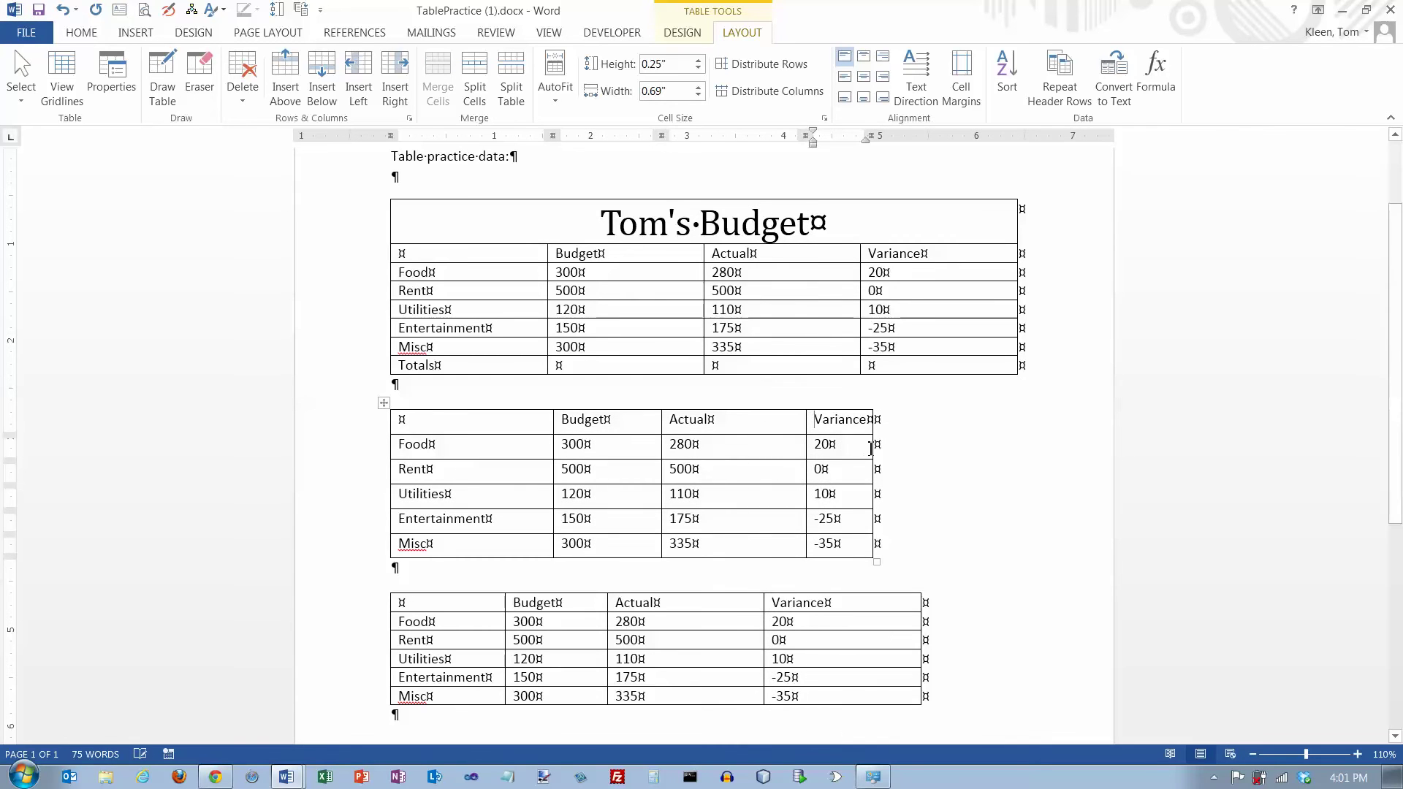
drag(874, 447, 968, 447)
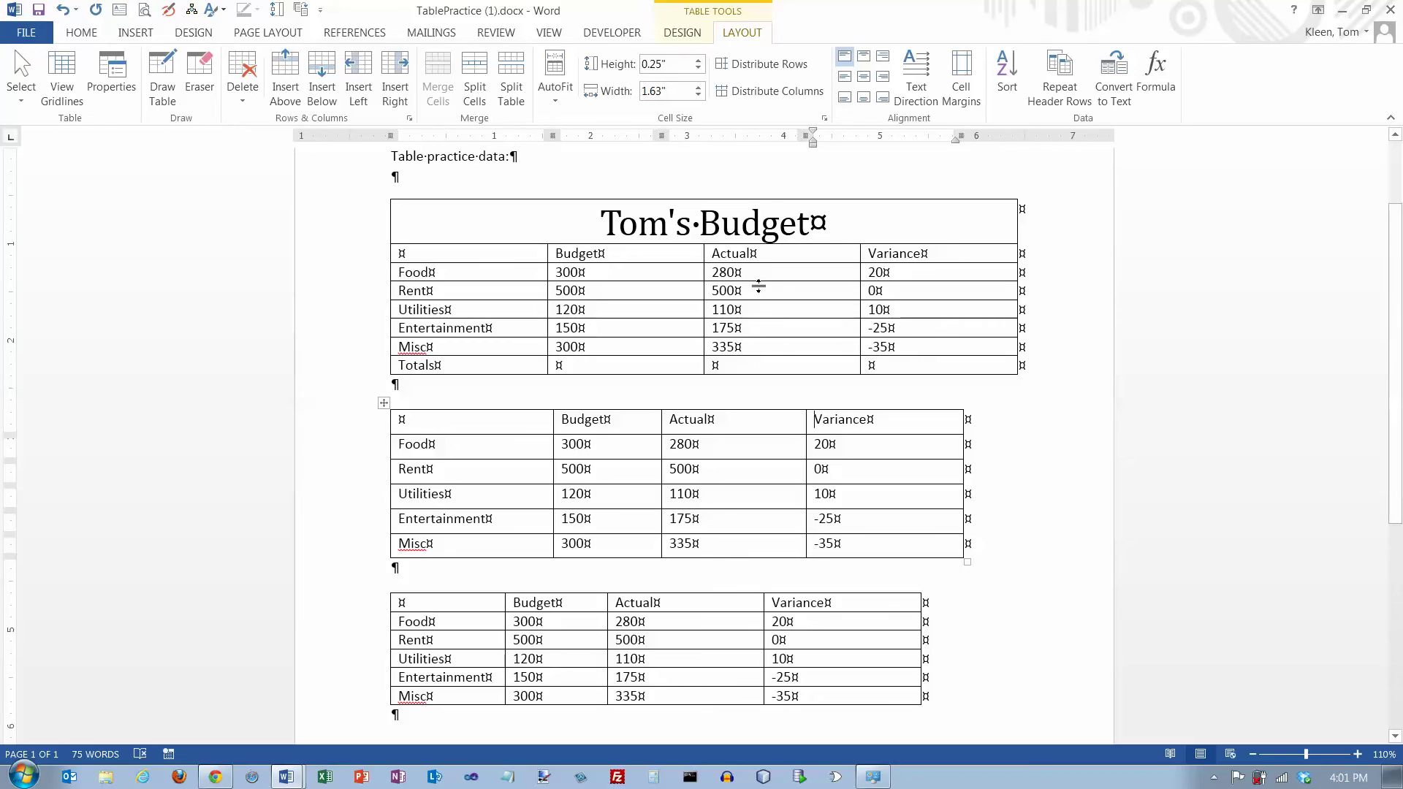
- Place the cursor in the second table's Budget header and slightly narrow the first column using the ruler
click(604, 418)
click(585, 421)
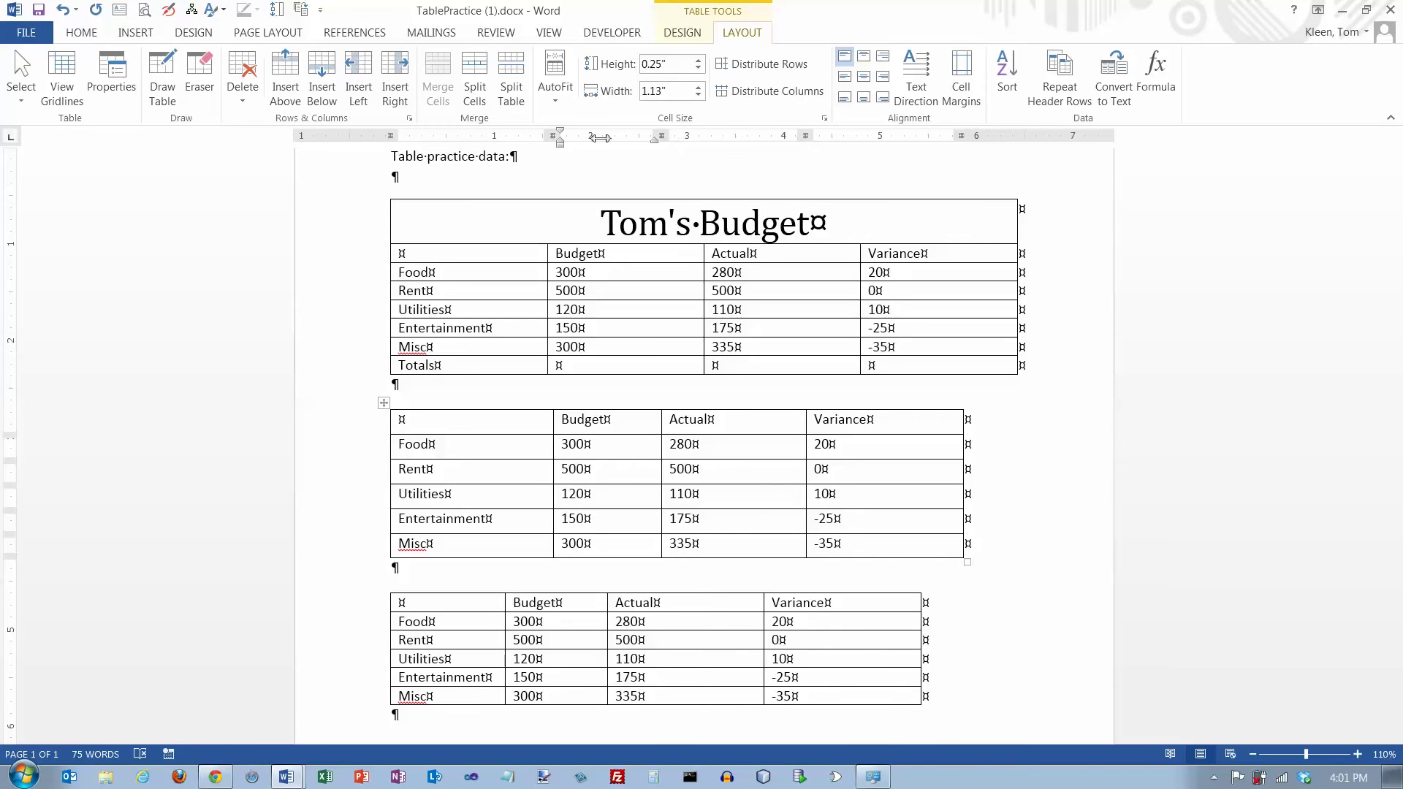
mouse_move(553, 136)
mouse_down()
mouse_move(606, 139)
mouse_move(546, 138)
mouse_up()
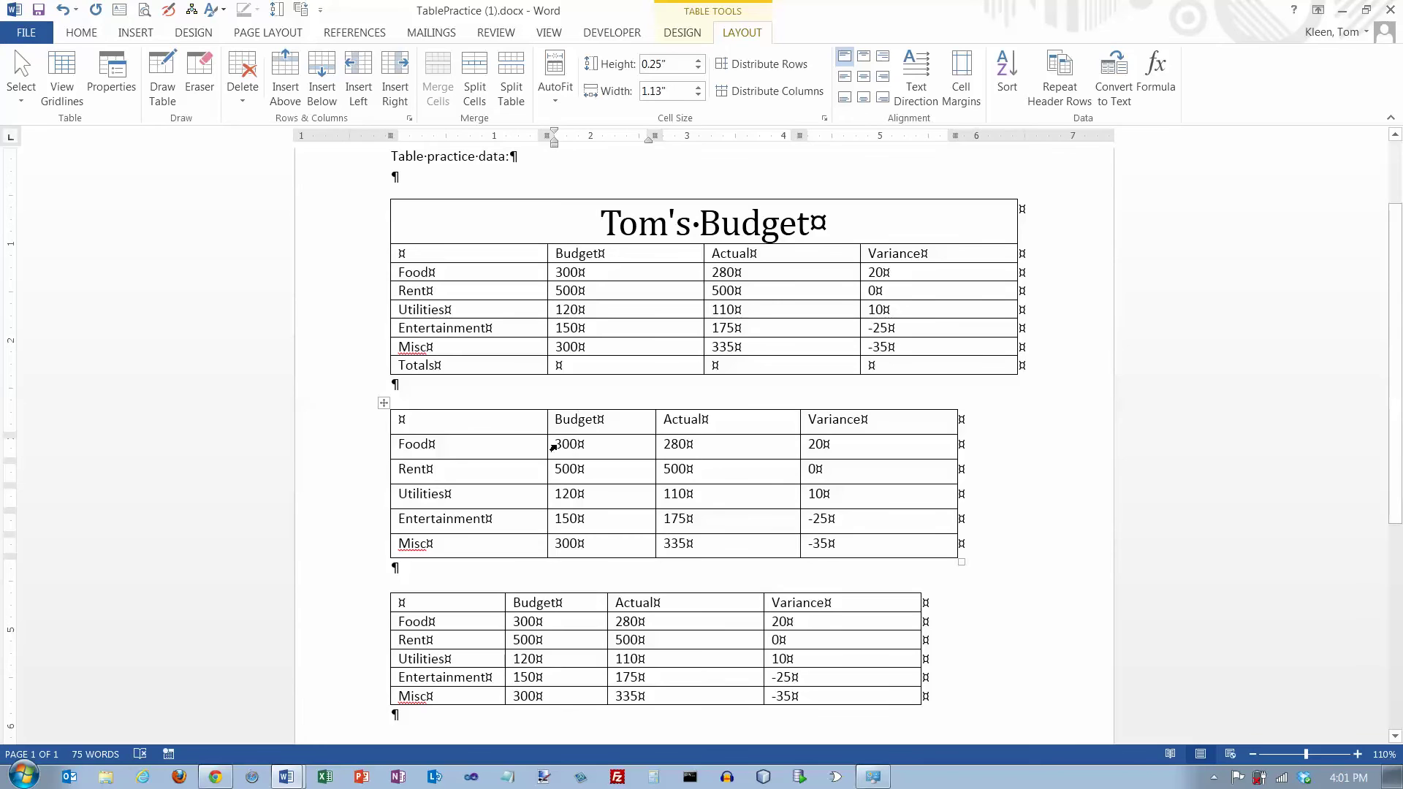
- Select the Food and Rent budget cells in the second table, widen only those rows' cells to 1.5", and undo it
drag(553, 447, 553, 472)
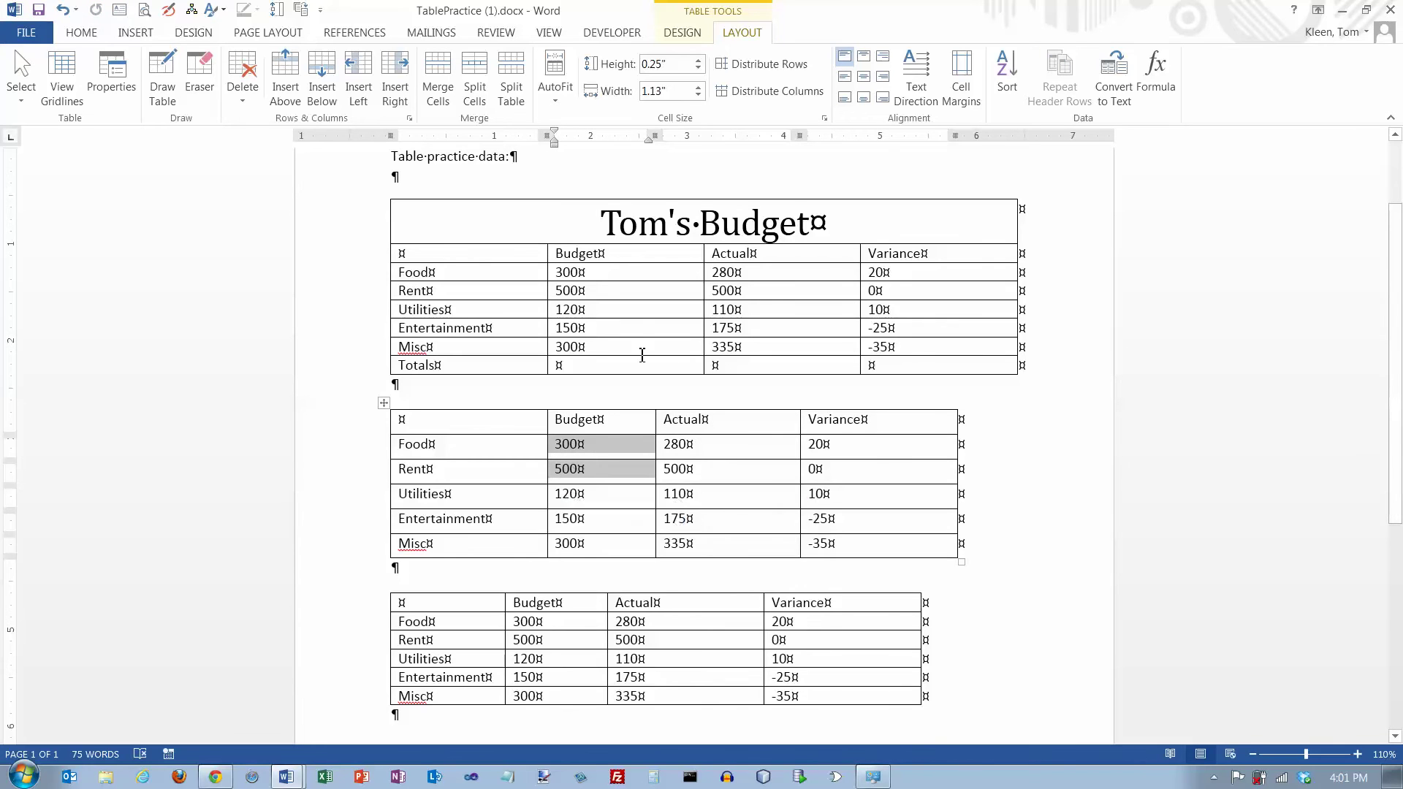
drag(655, 139, 692, 139)
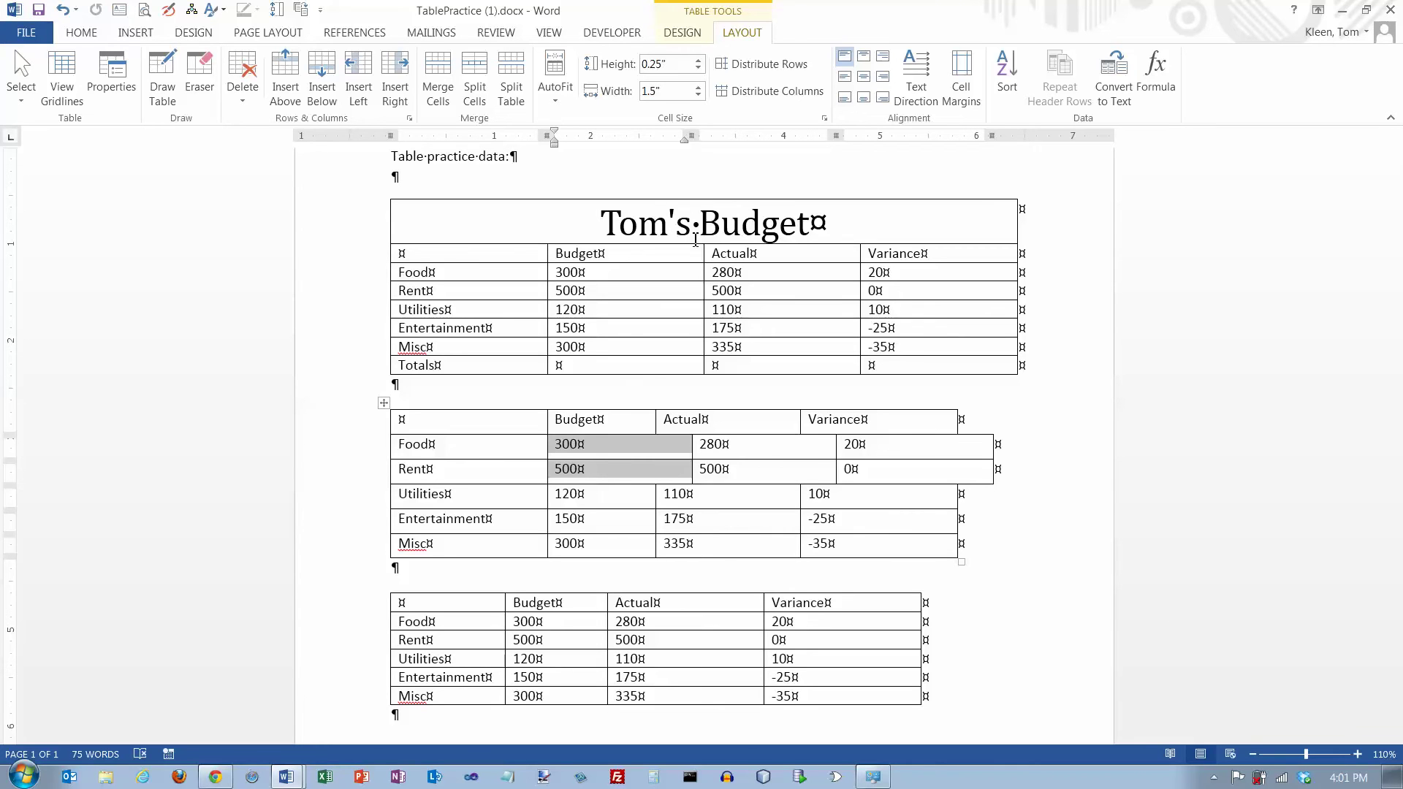
key(ctrl+z)
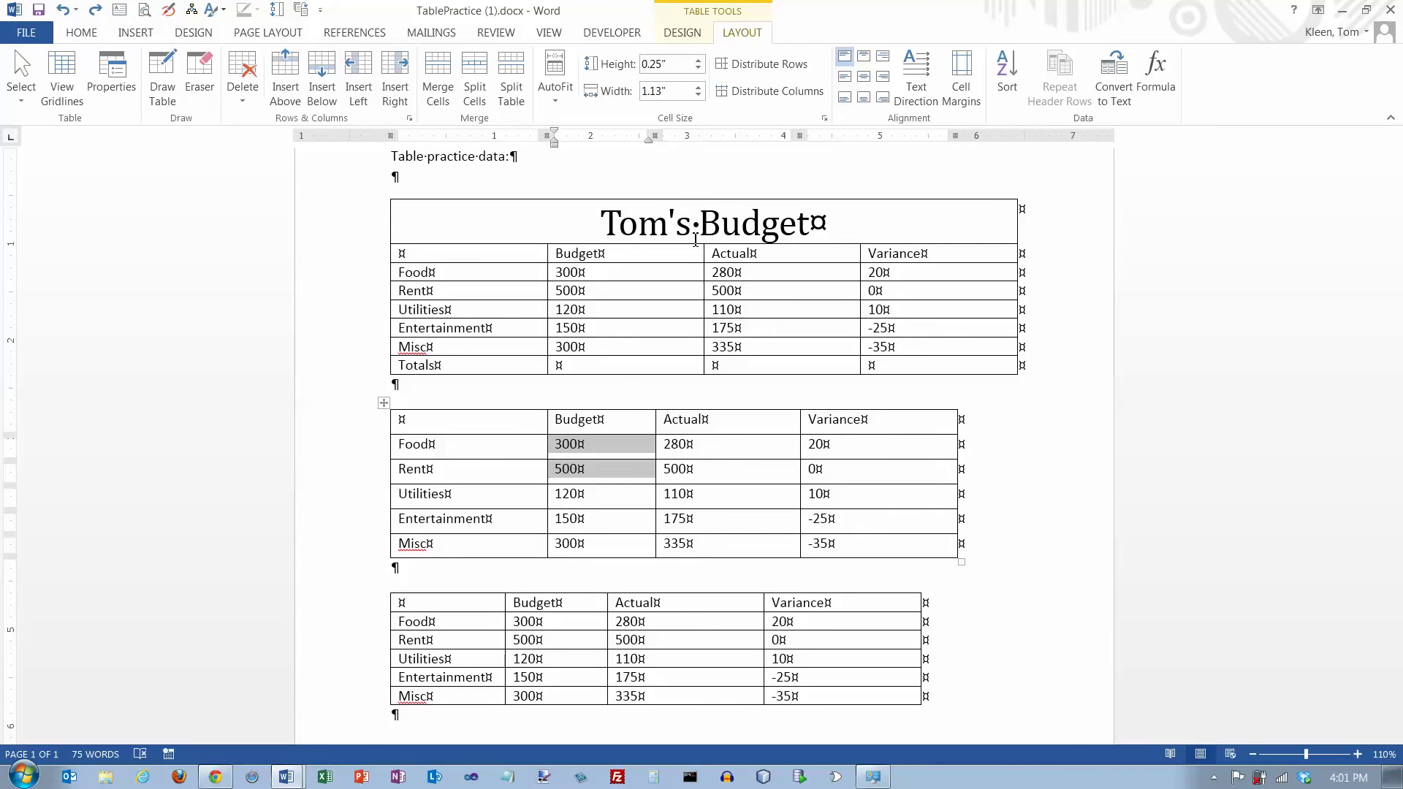
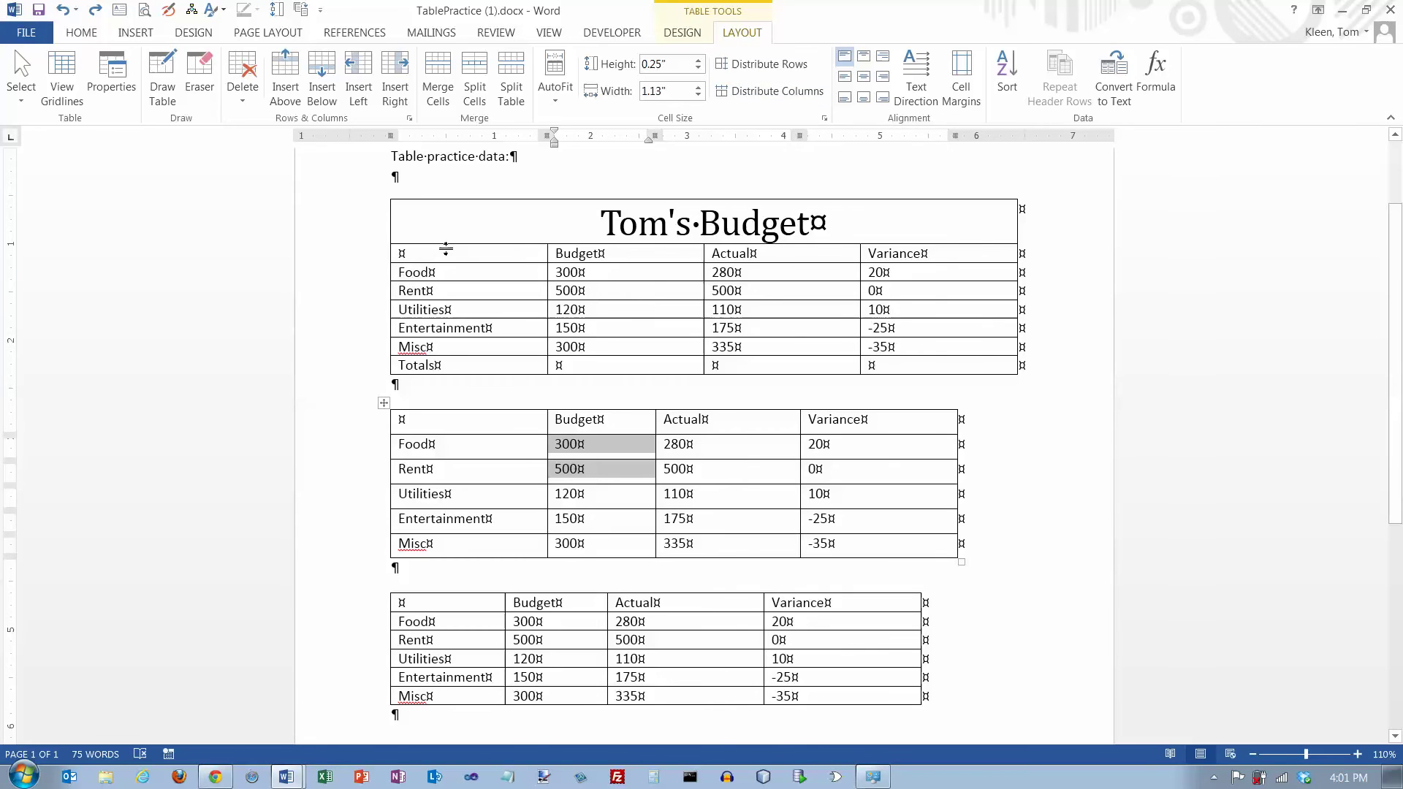
- Enlarge the first table's title row to about 1.56" high and left-align the title text
drag(445, 244, 445, 349)
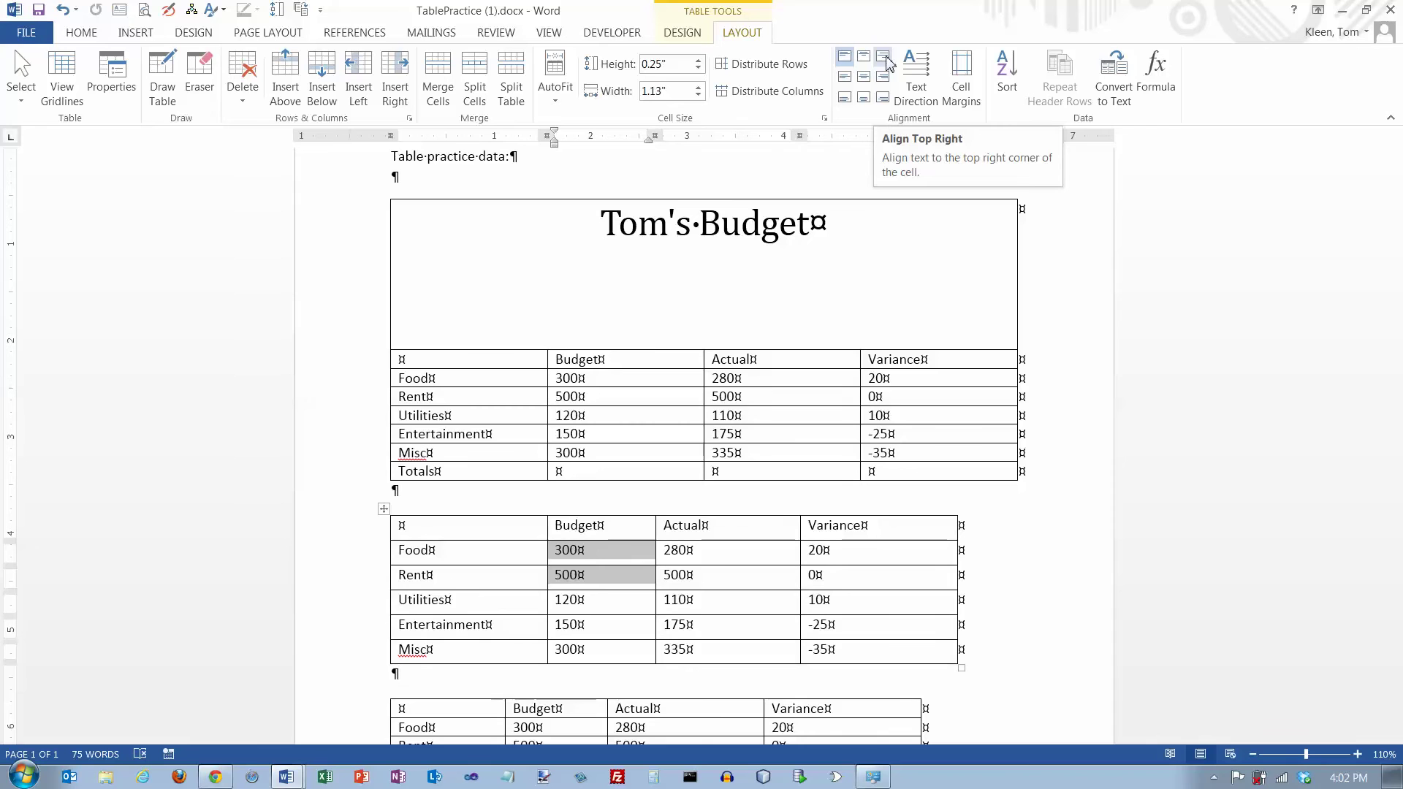
click(844, 61)
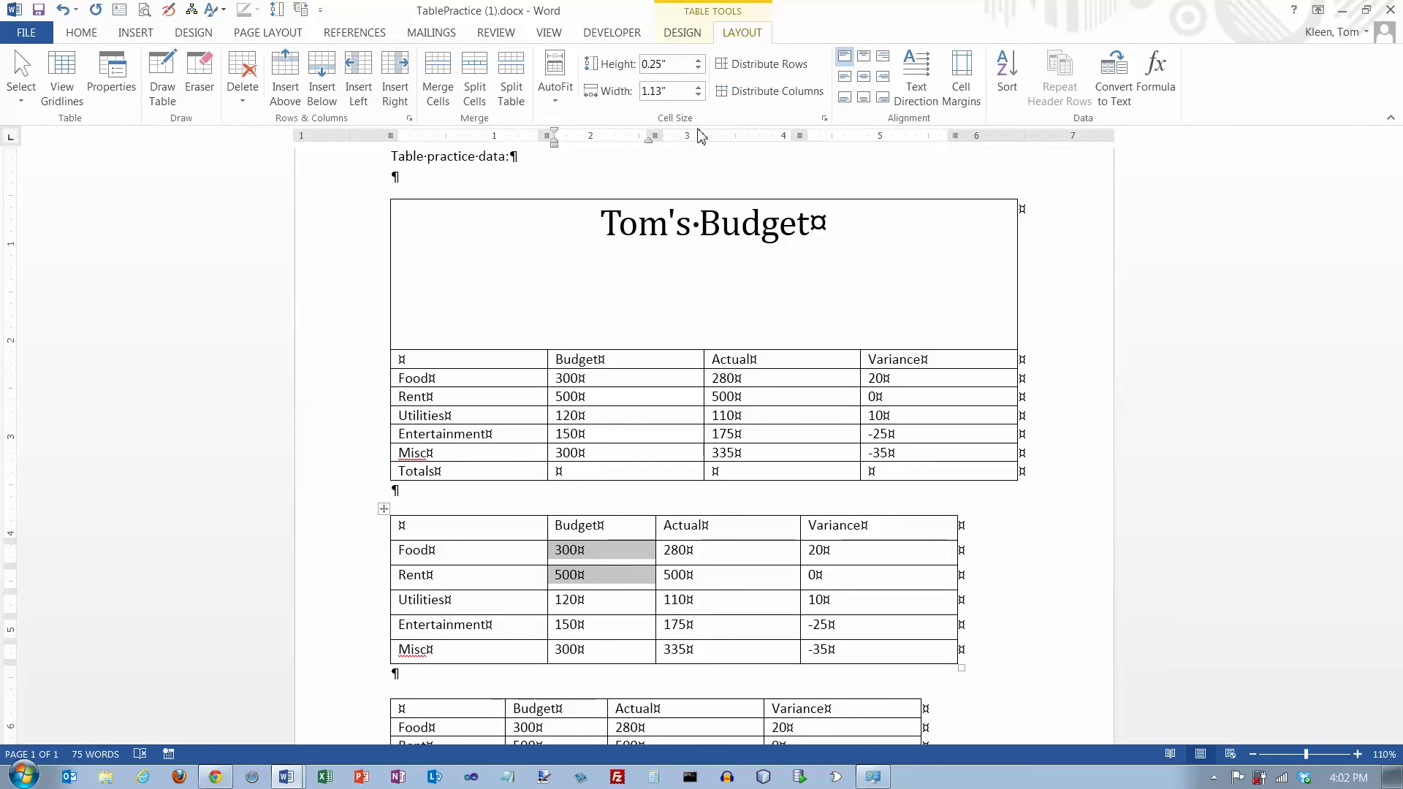
click(414, 217)
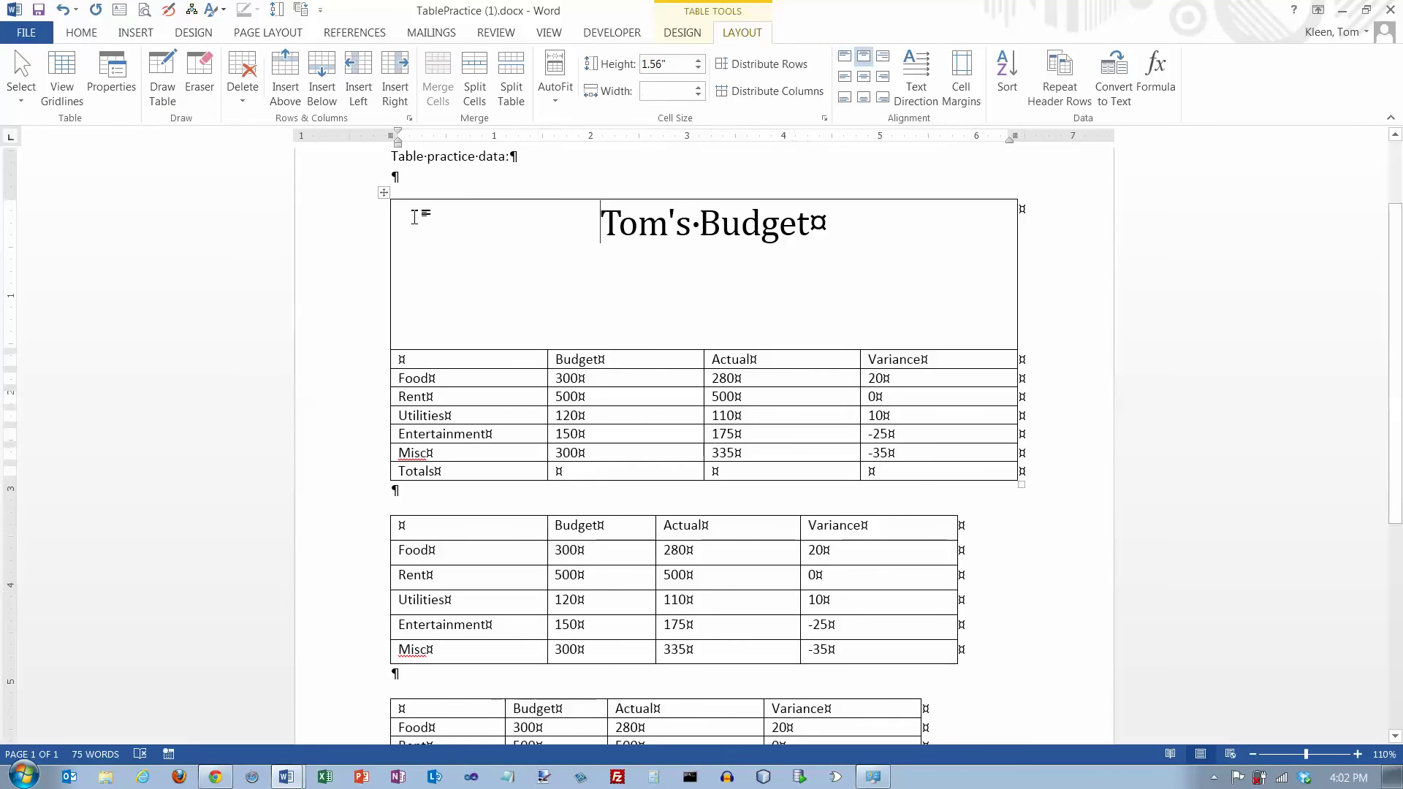
click(81, 32)
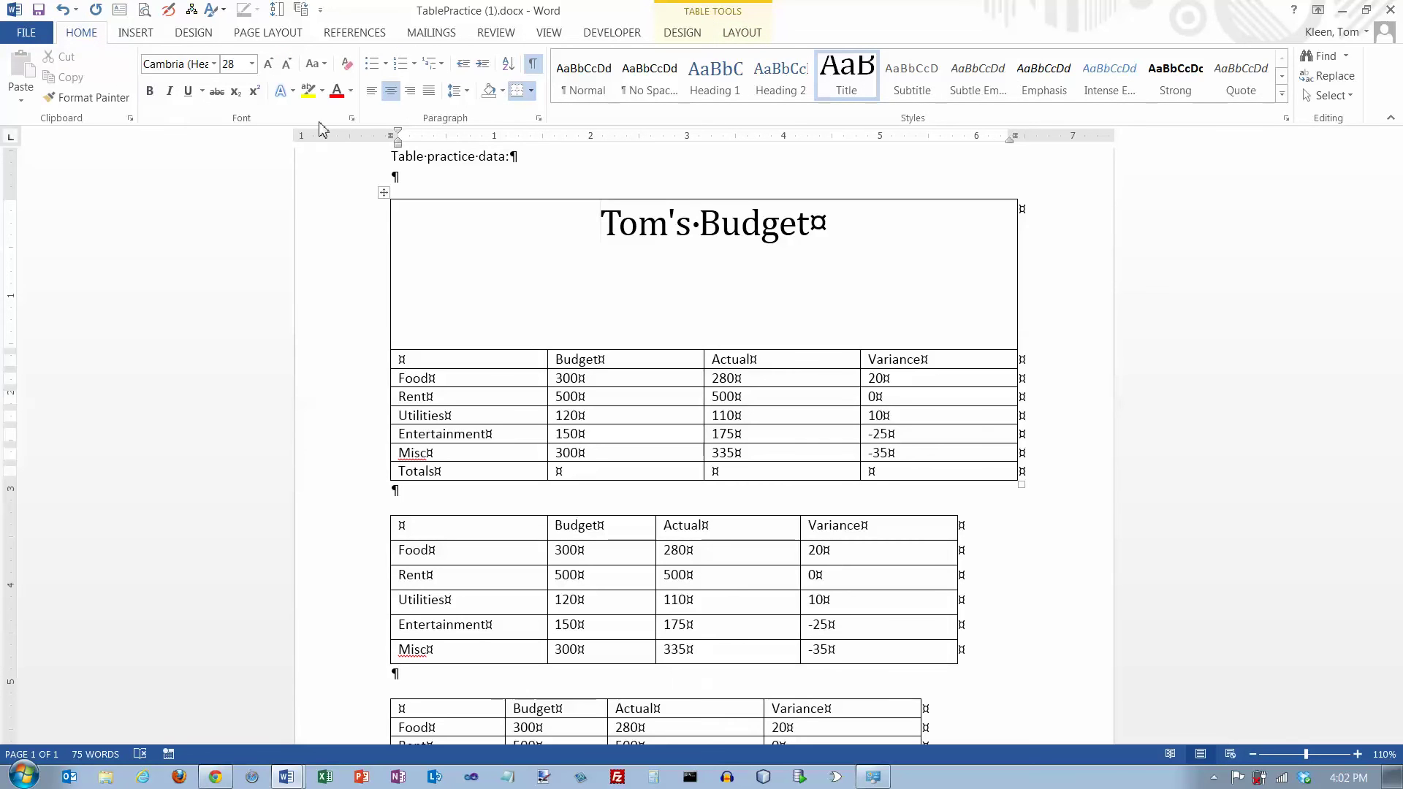
click(371, 91)
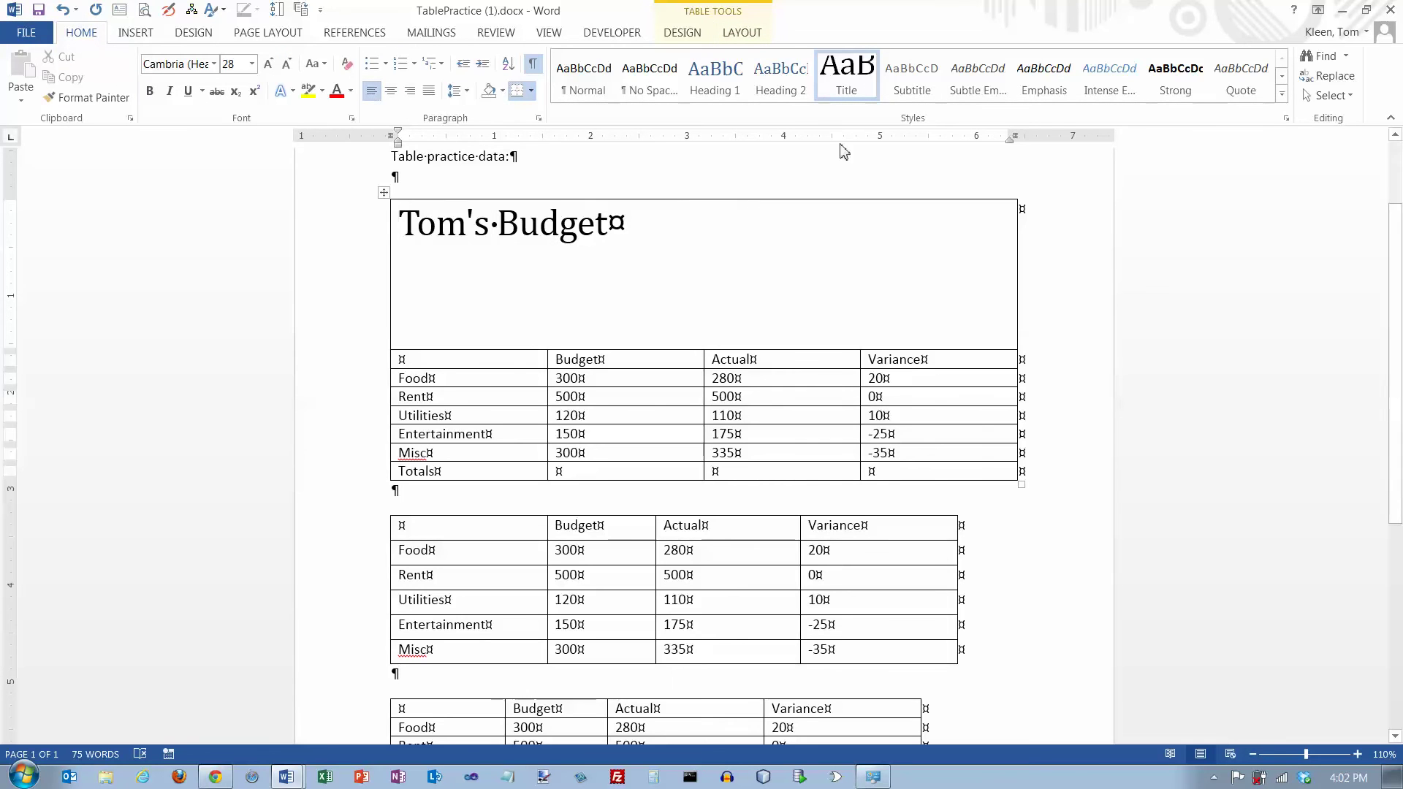
- Try the top, middle and bottom cell alignments on the first table's title, ending with bottom right
click(742, 33)
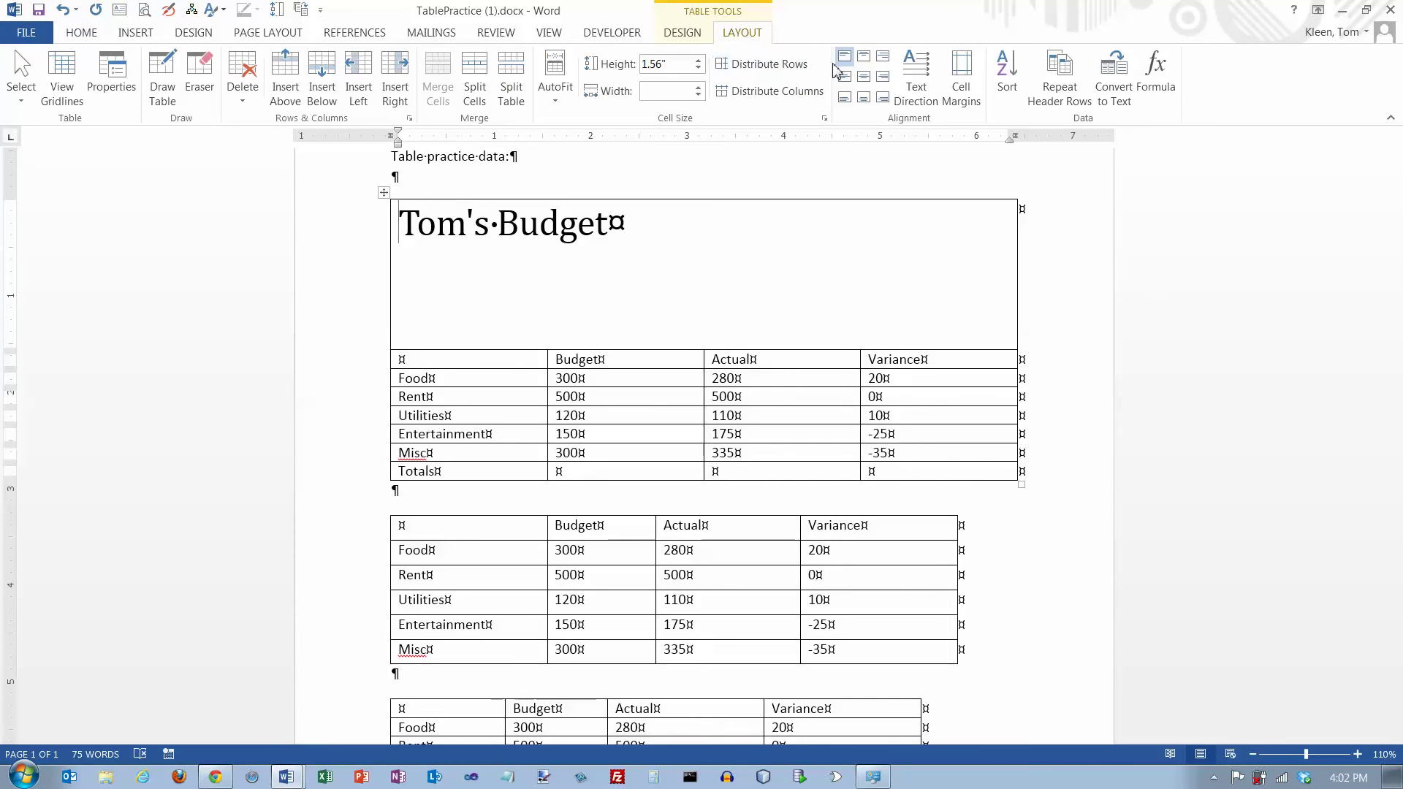
click(864, 56)
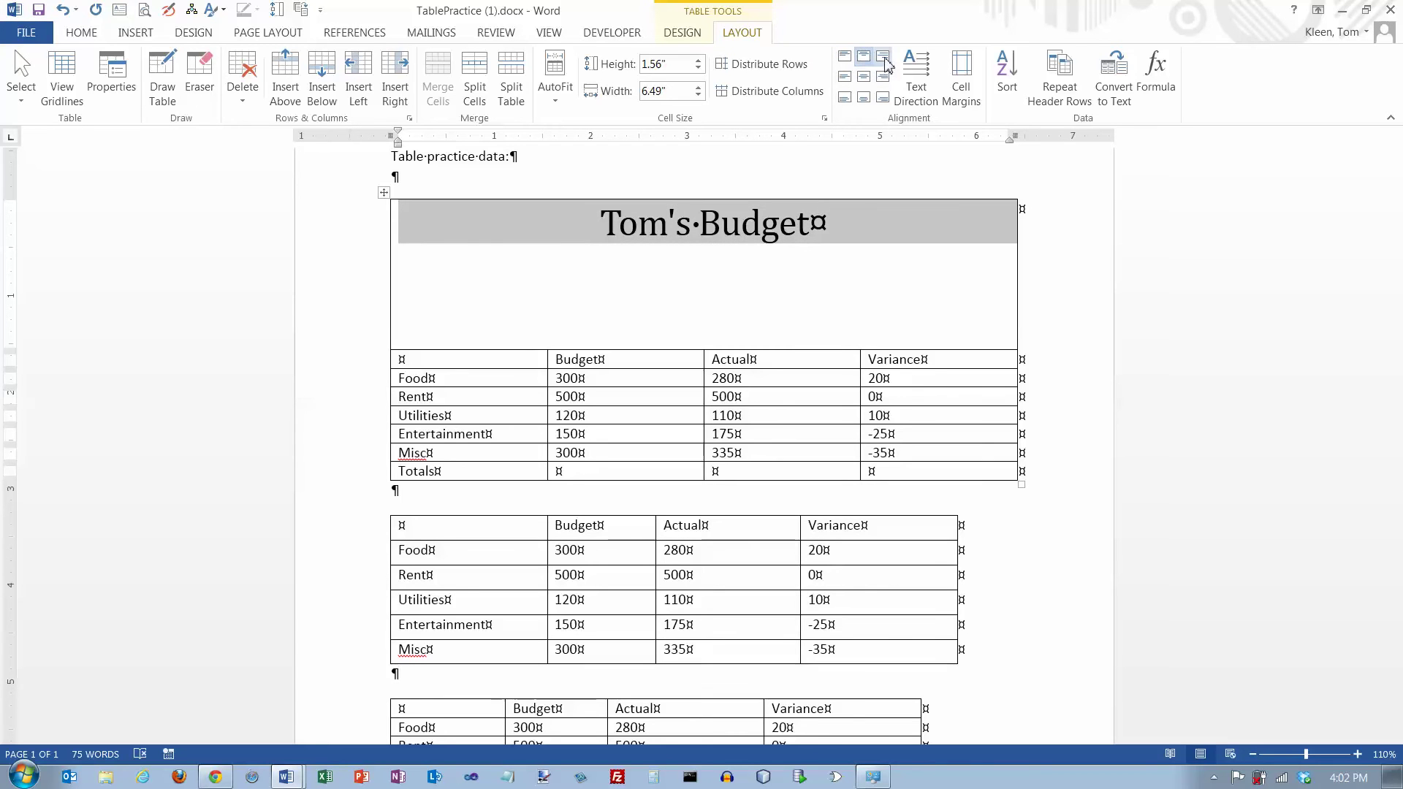
click(884, 56)
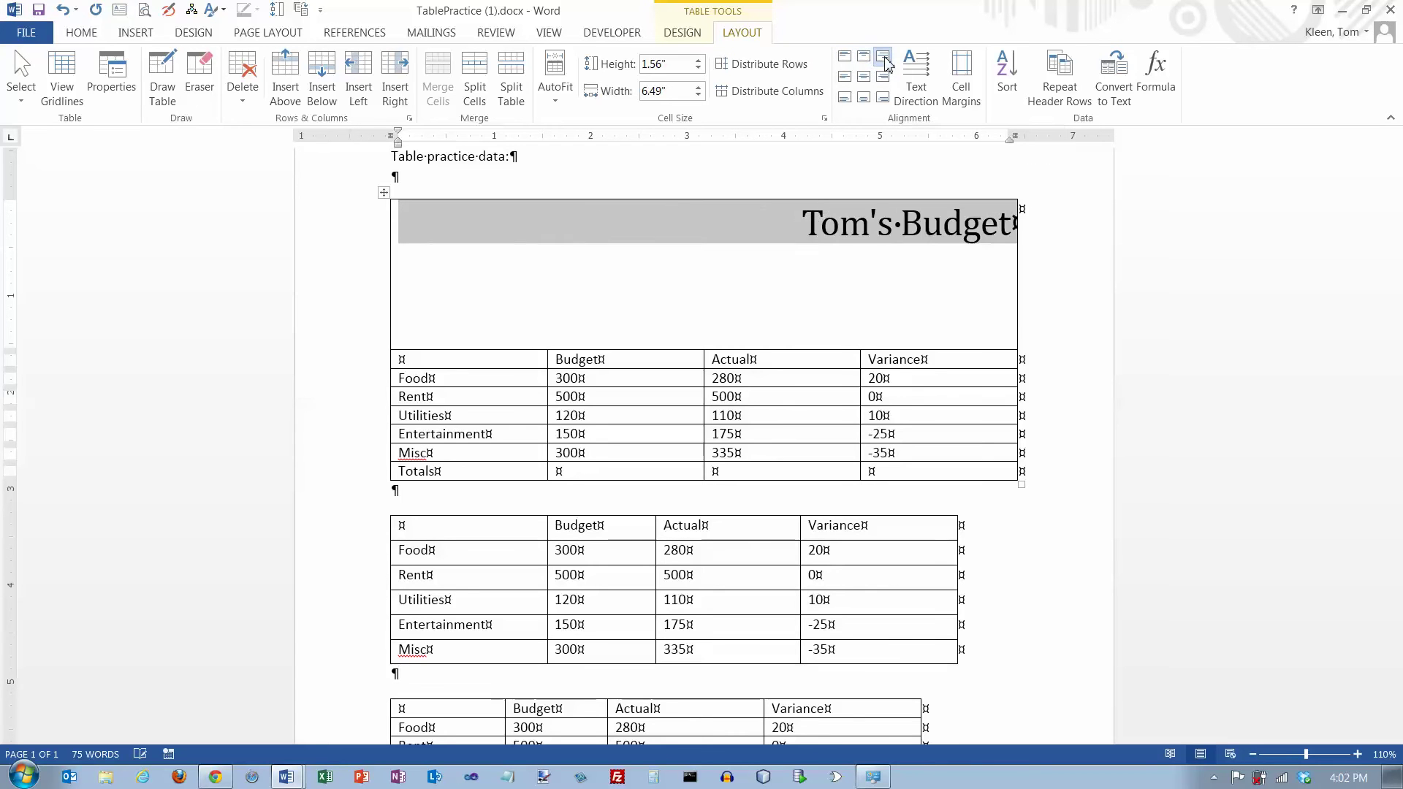
click(845, 77)
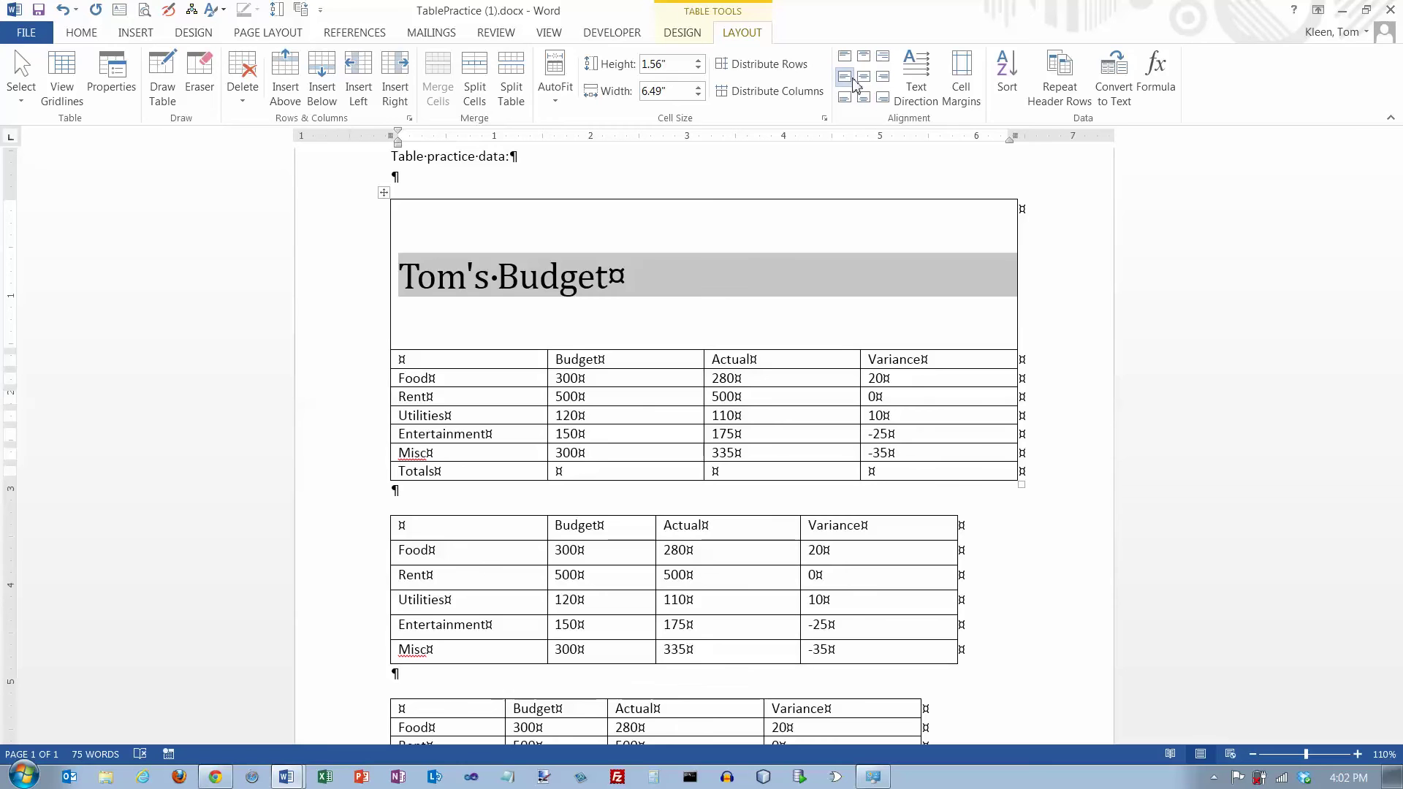
click(865, 82)
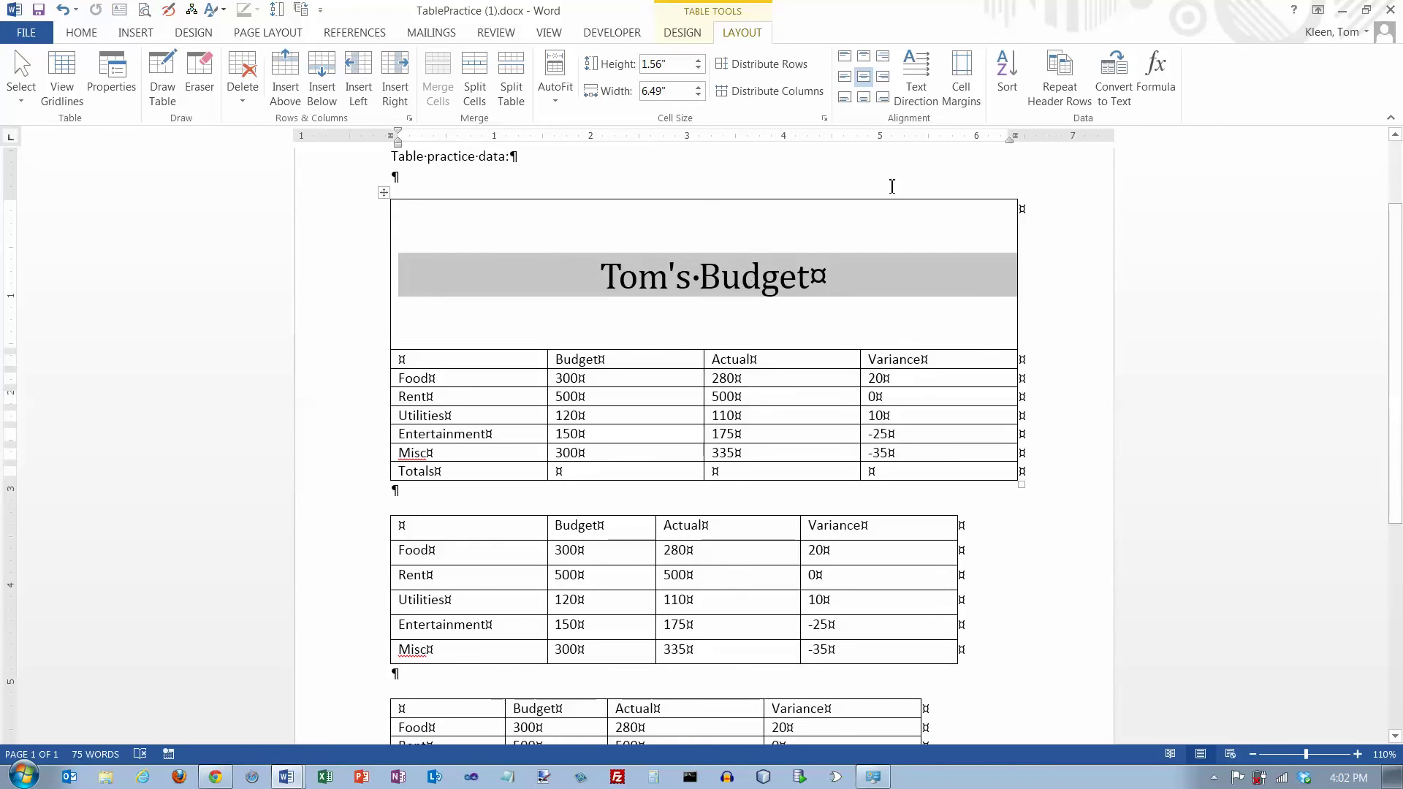
click(881, 76)
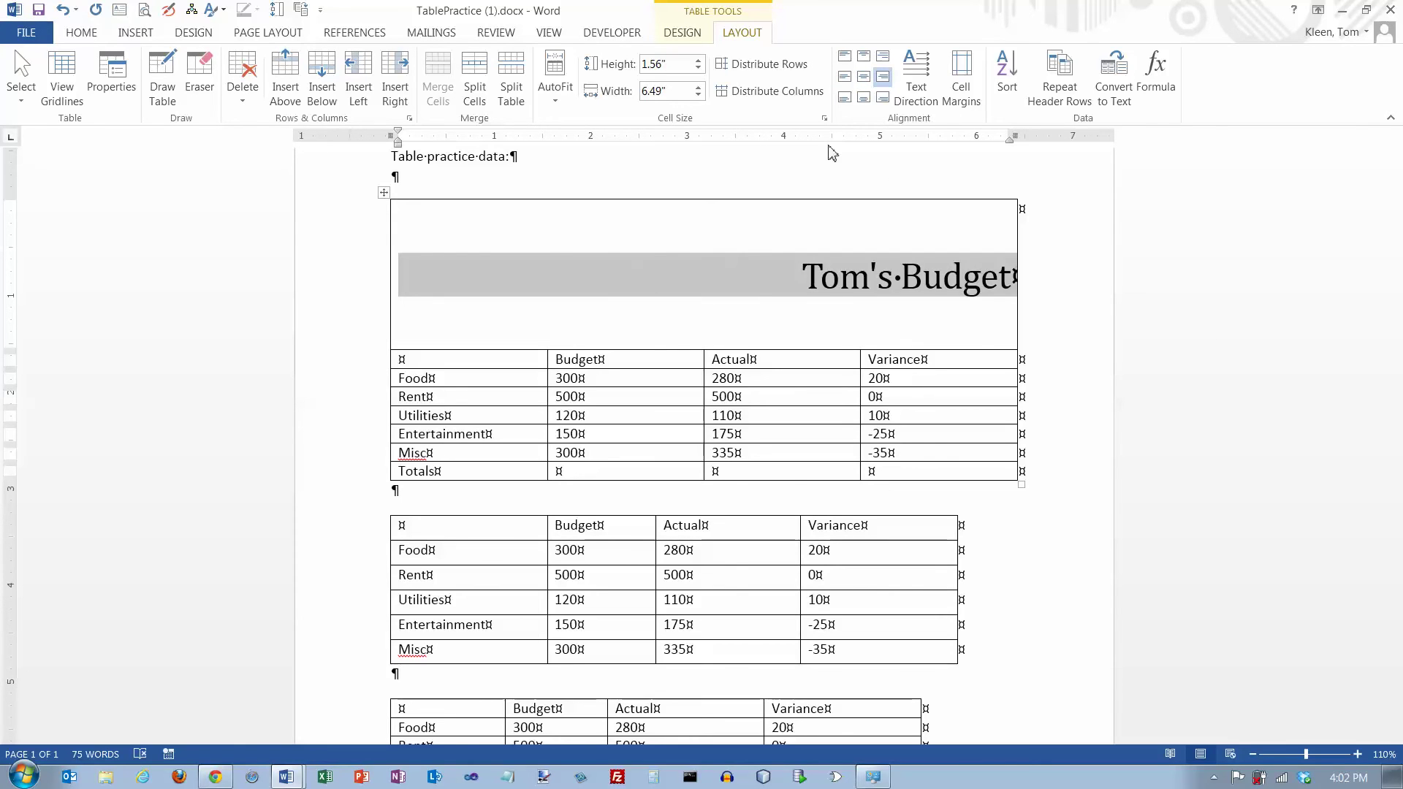
click(846, 98)
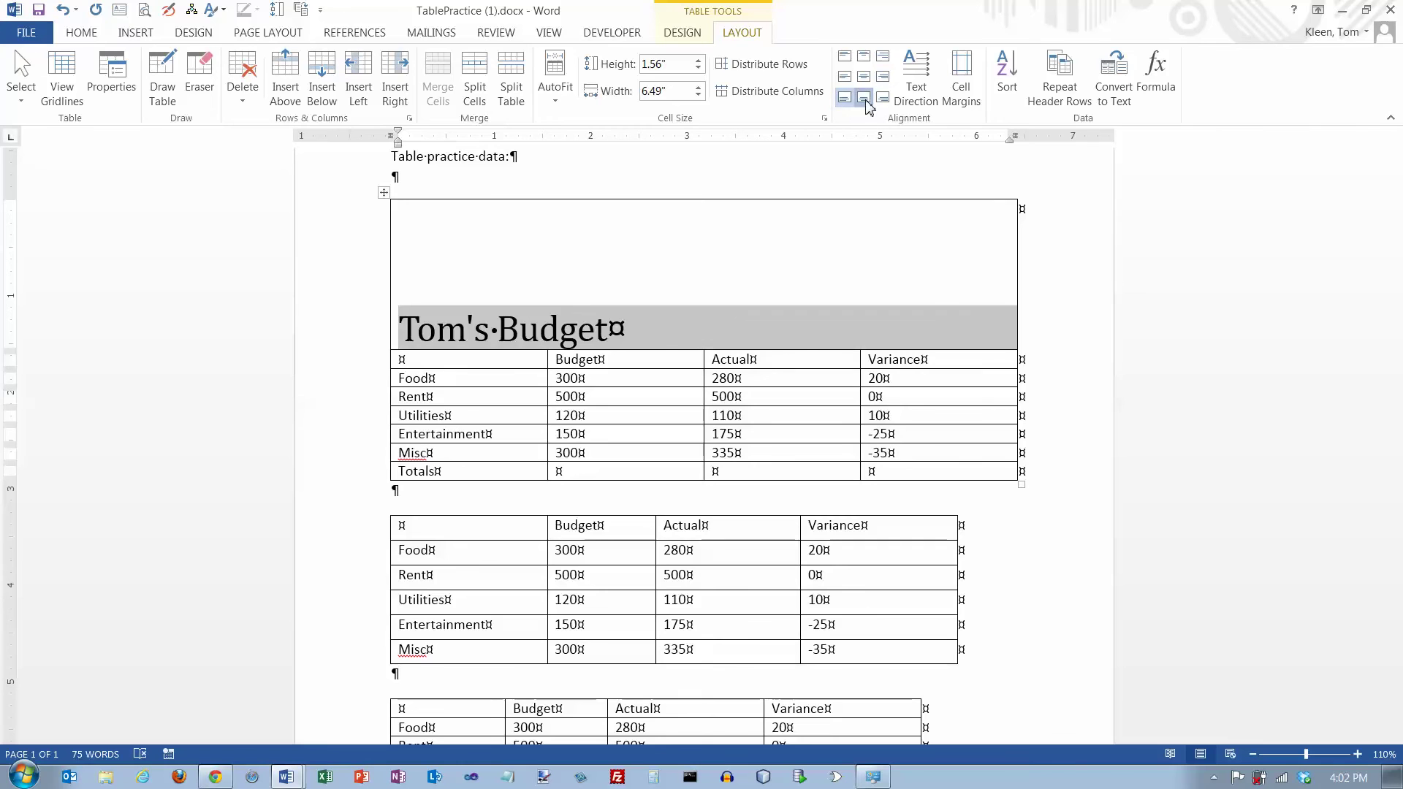
click(864, 97)
click(882, 98)
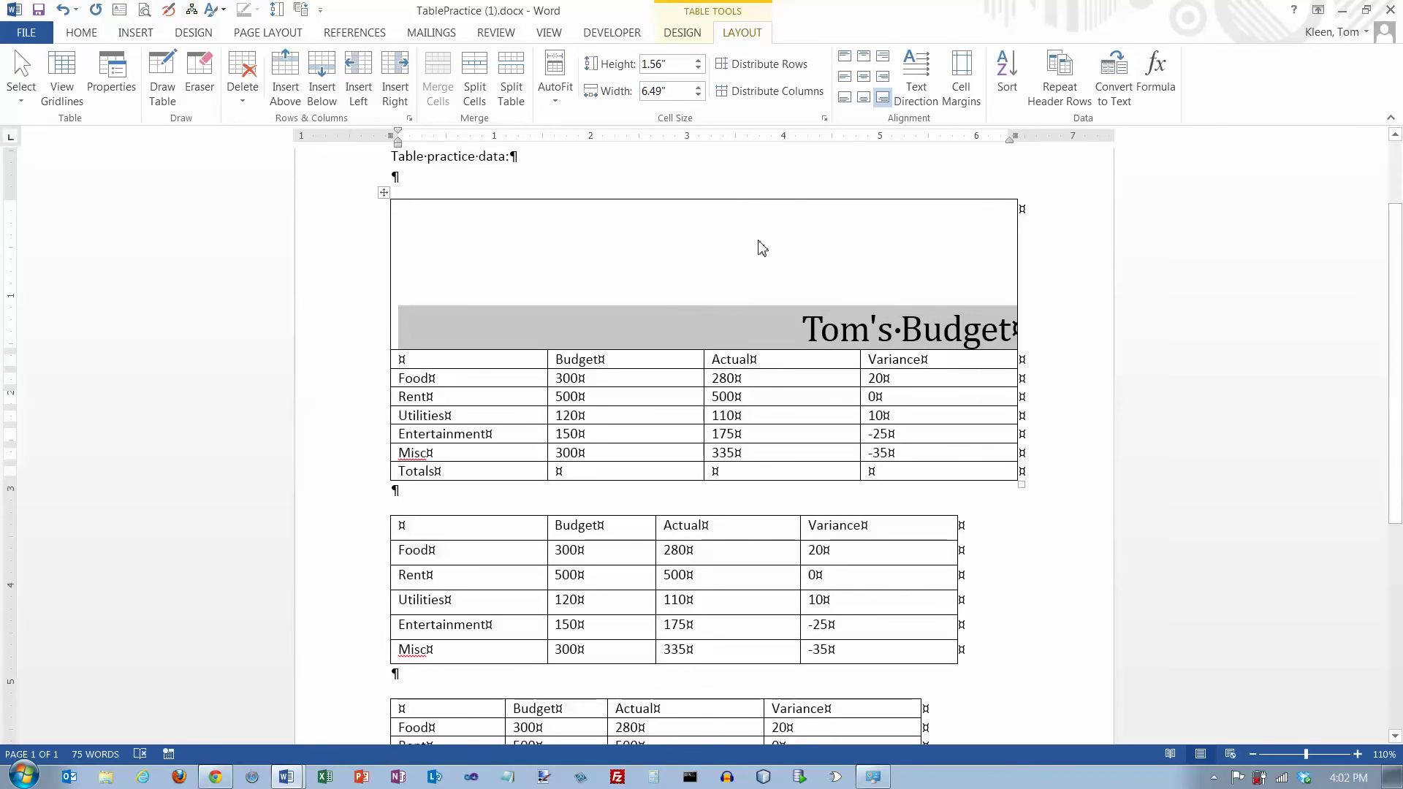
- Rotate the first table's title through the text directions back to horizontal, and center it horizontally and vertically in its cell
click(916, 77)
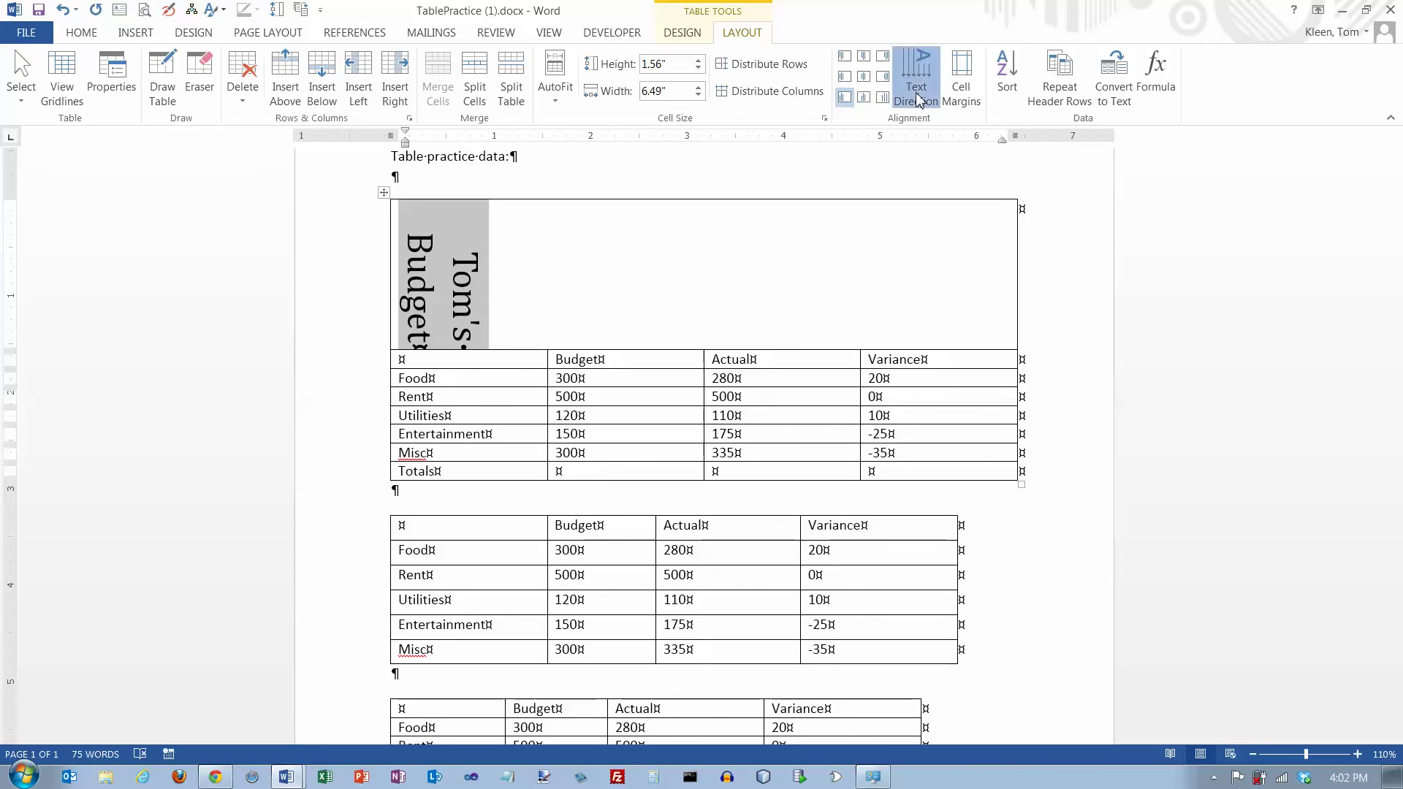
click(919, 100)
click(918, 93)
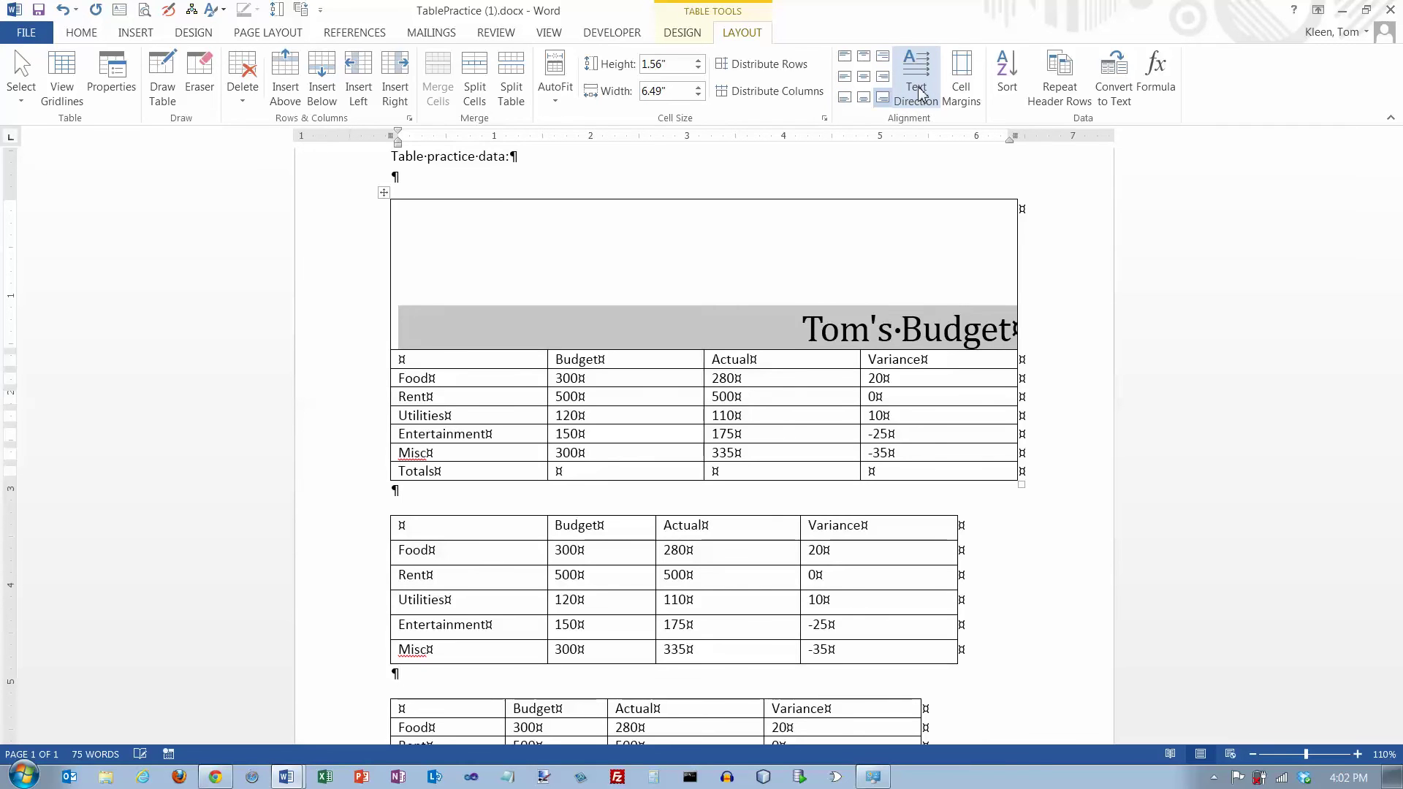
click(864, 78)
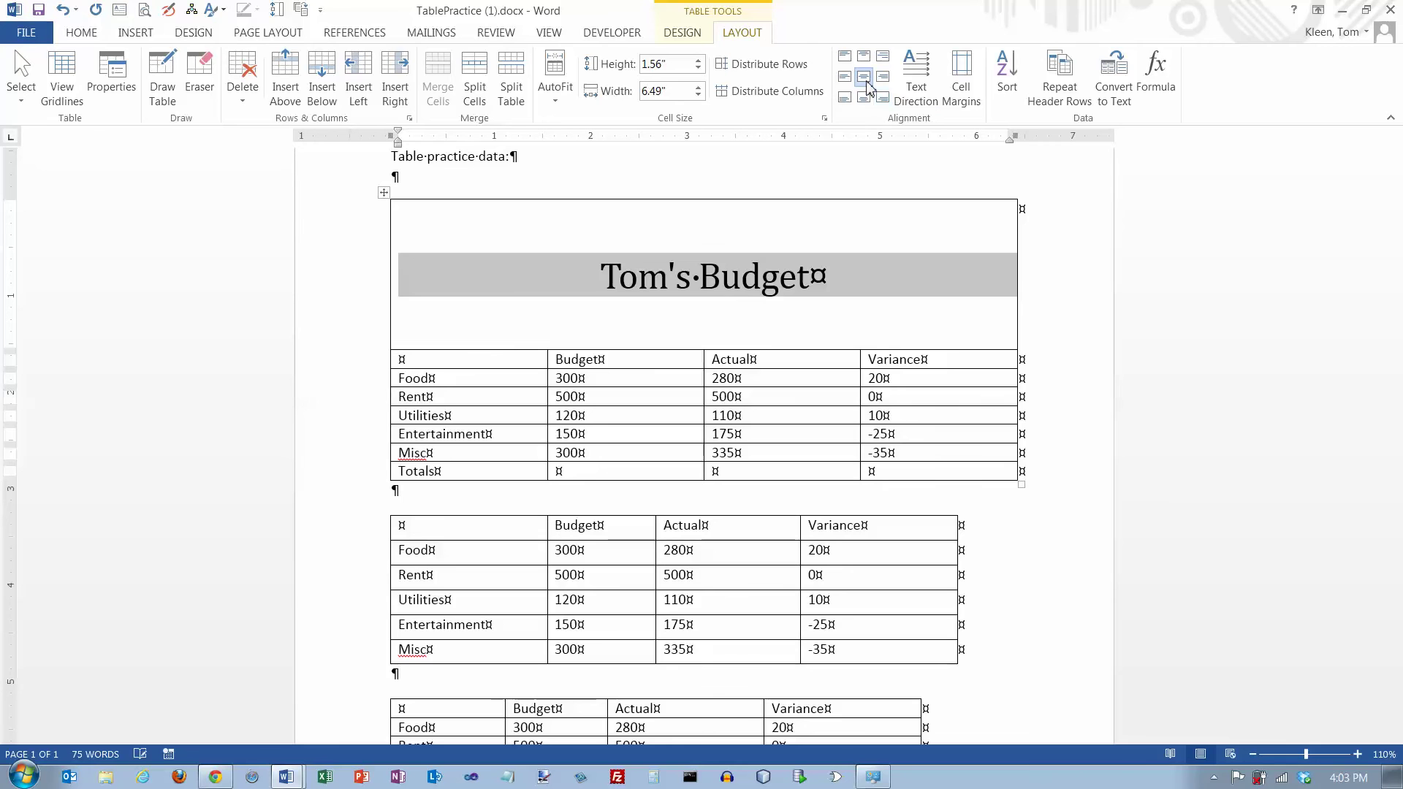
click(963, 97)
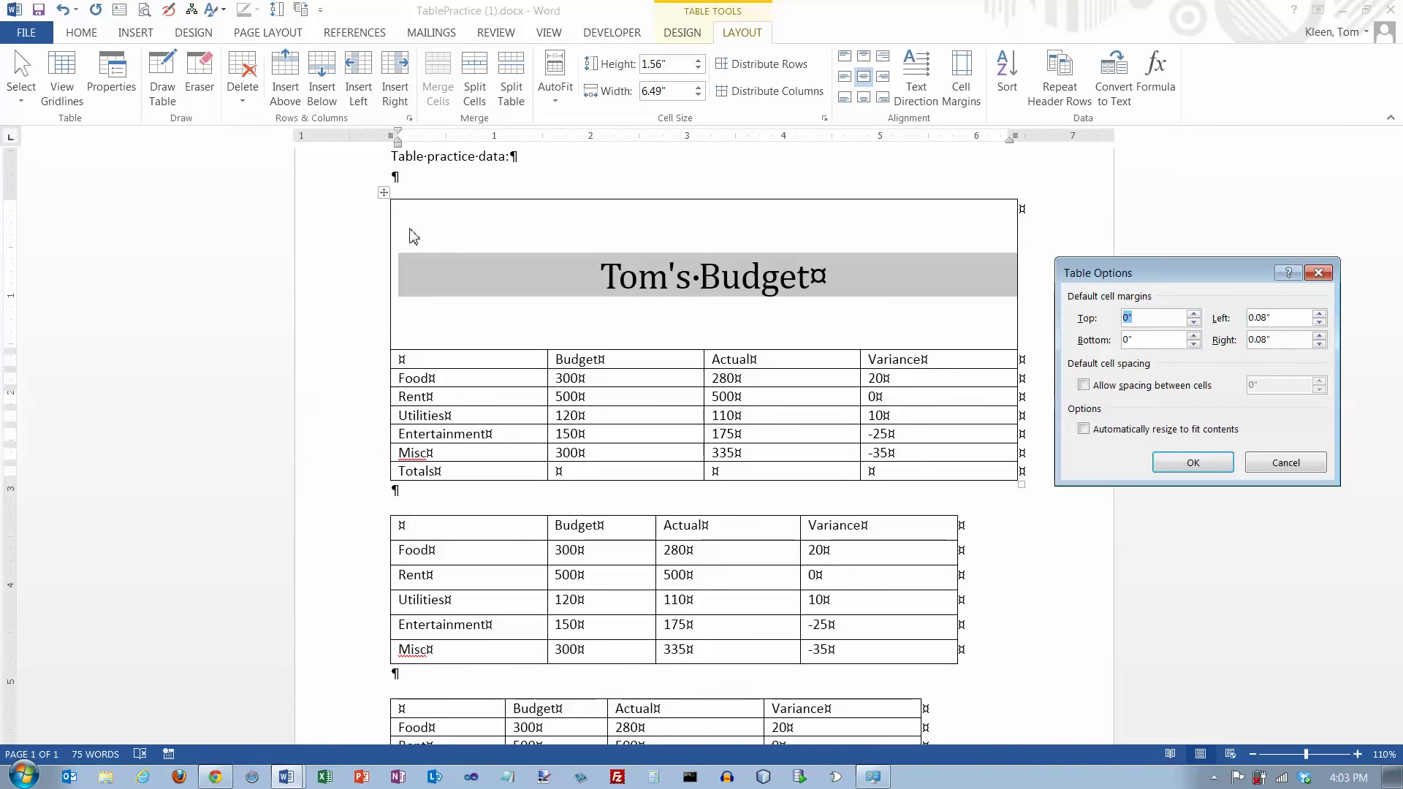
click(385, 194)
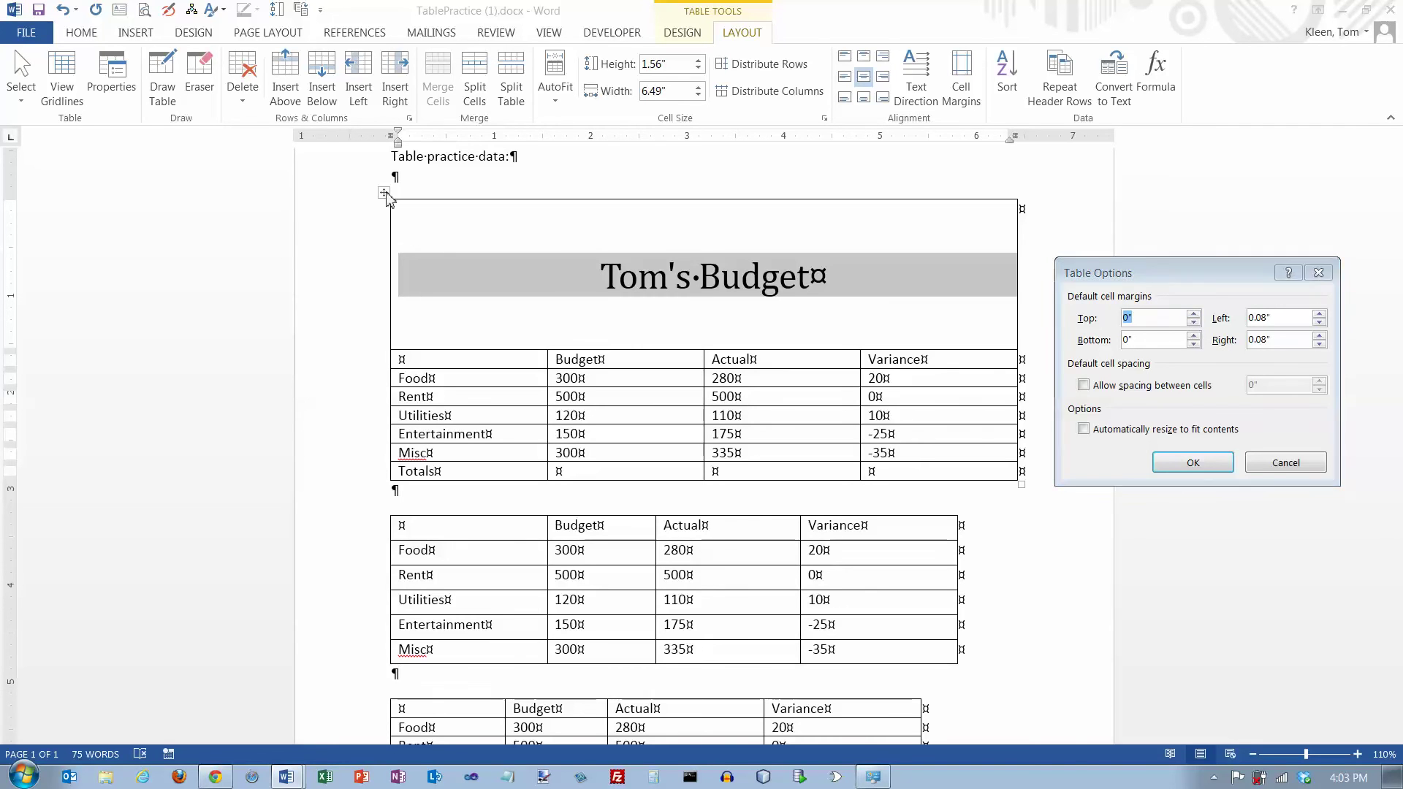
click(1287, 463)
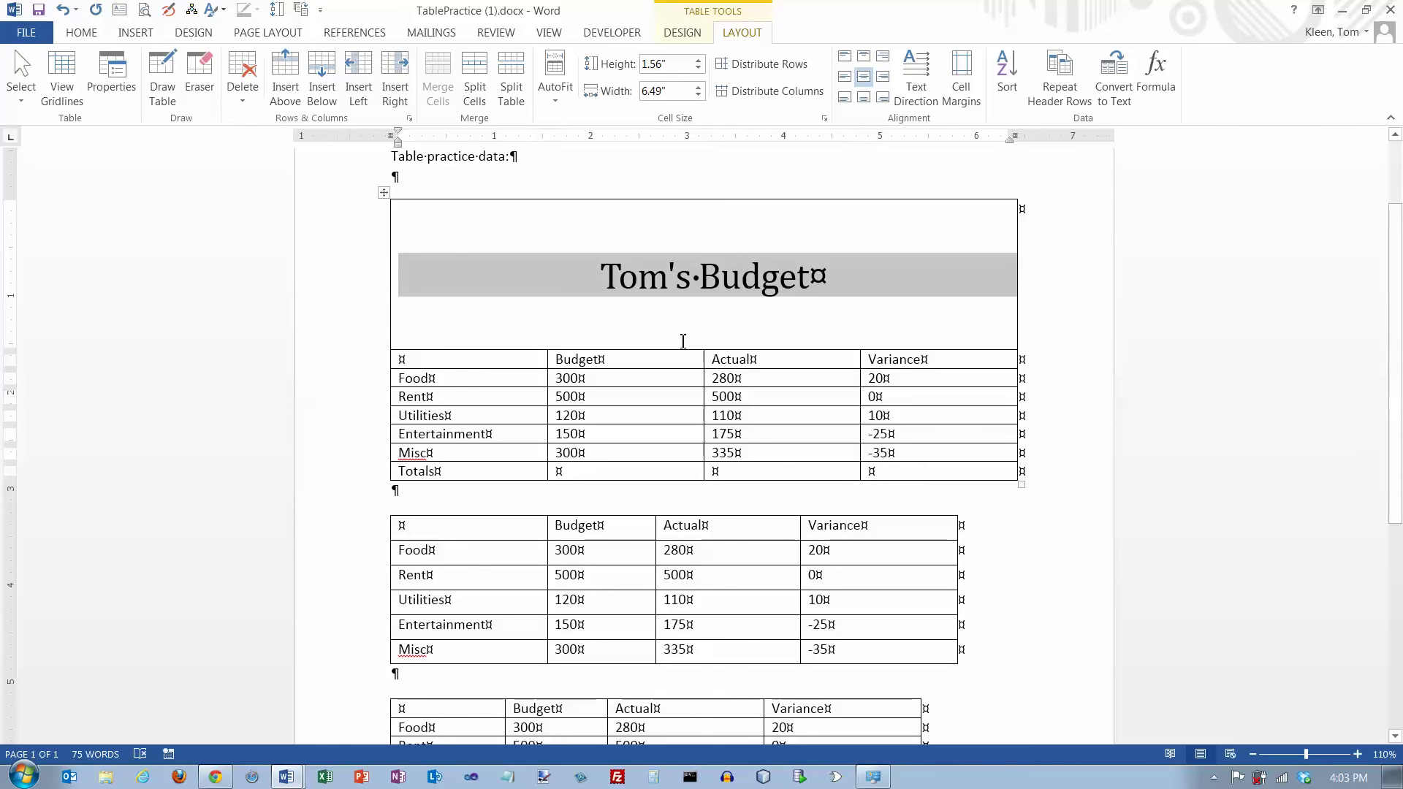
- Reduce the first table's title row to about 0.56" high, and distribute all the second table's columns evenly
drag(677, 351, 676, 254)
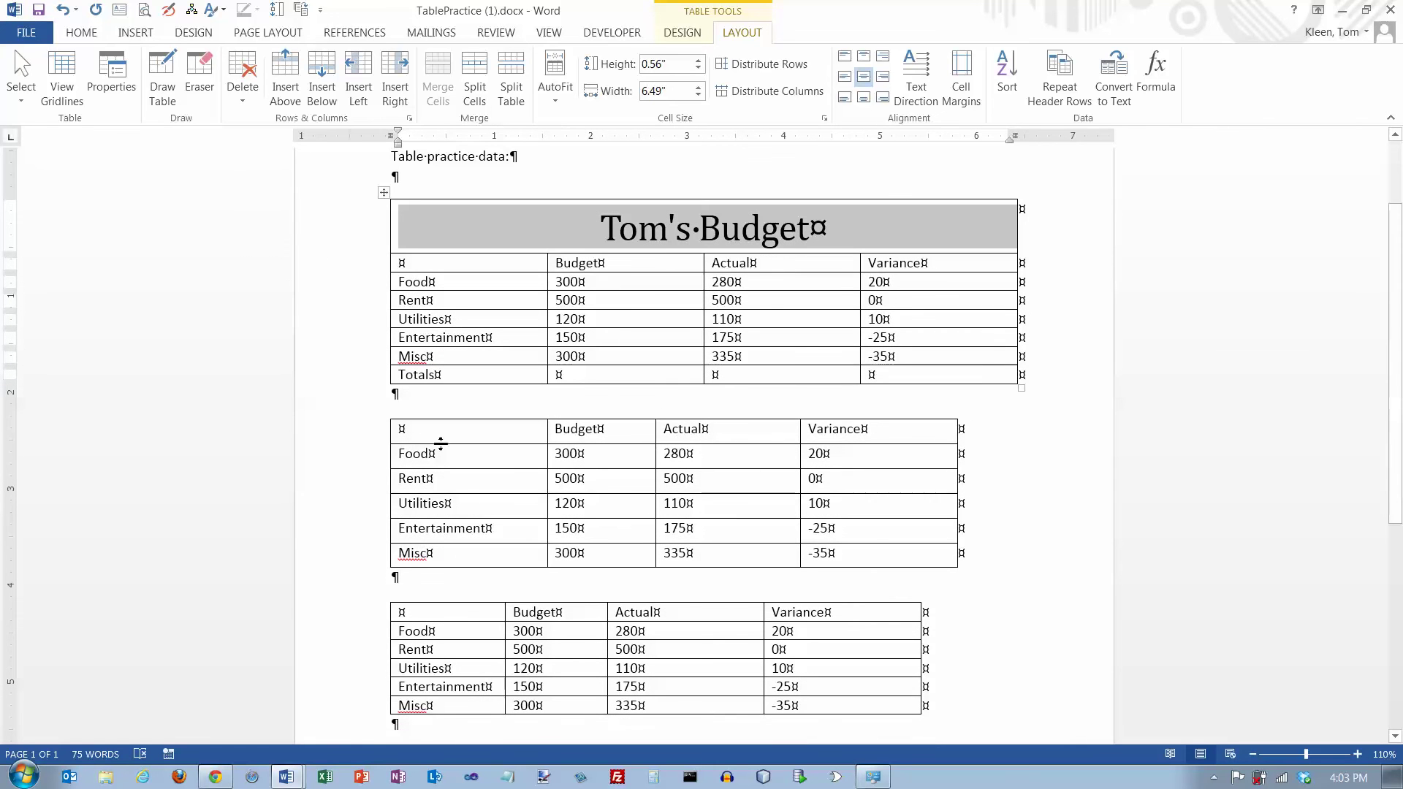
click(402, 429)
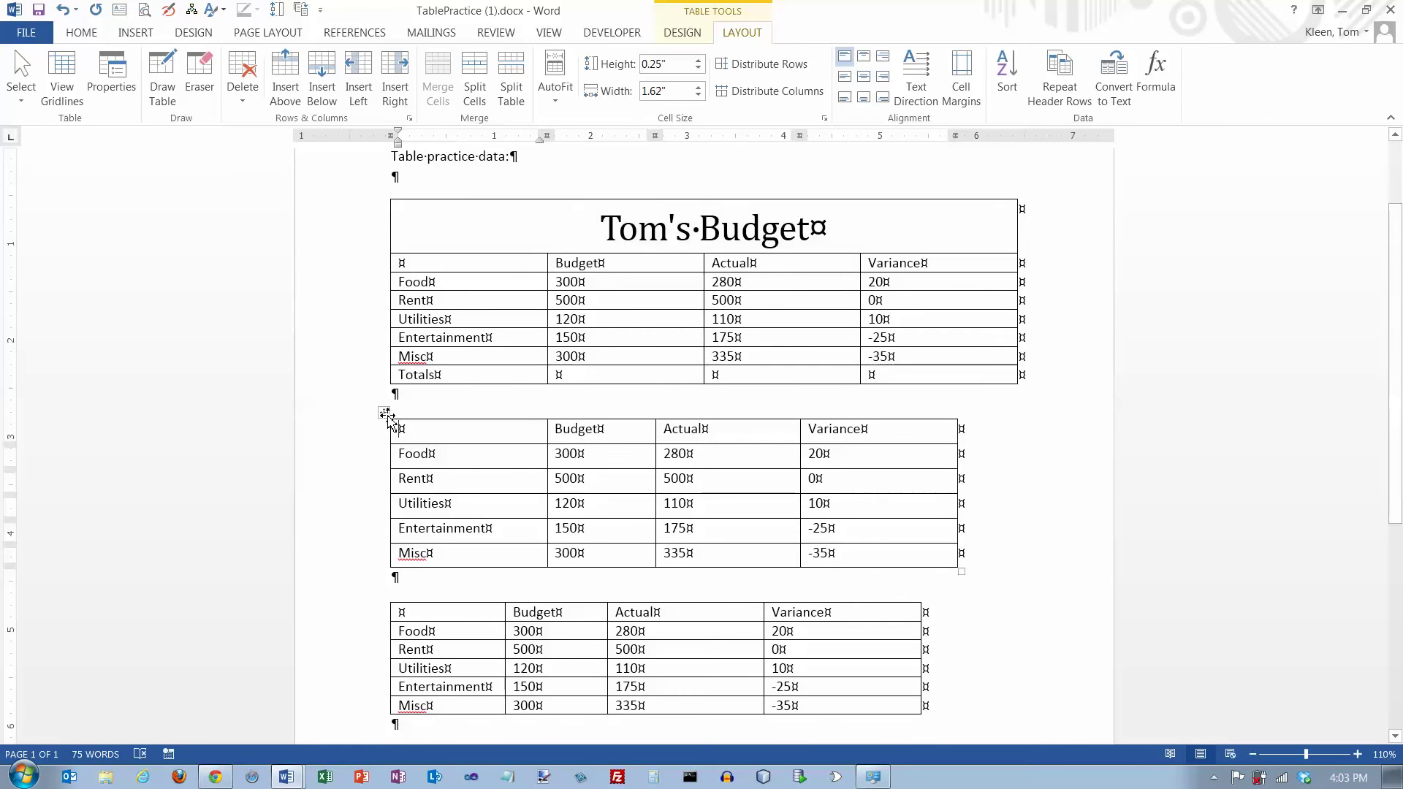
click(385, 413)
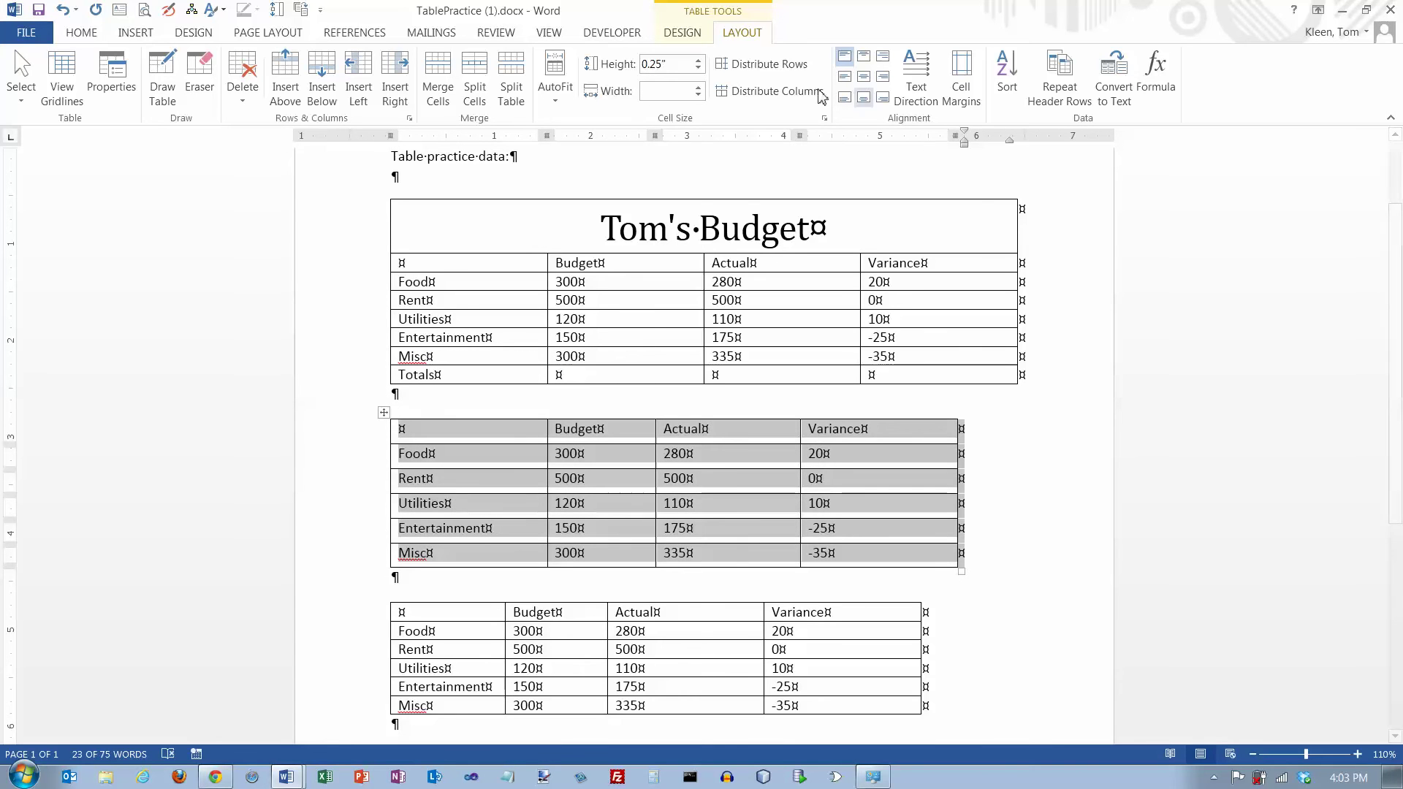
click(771, 92)
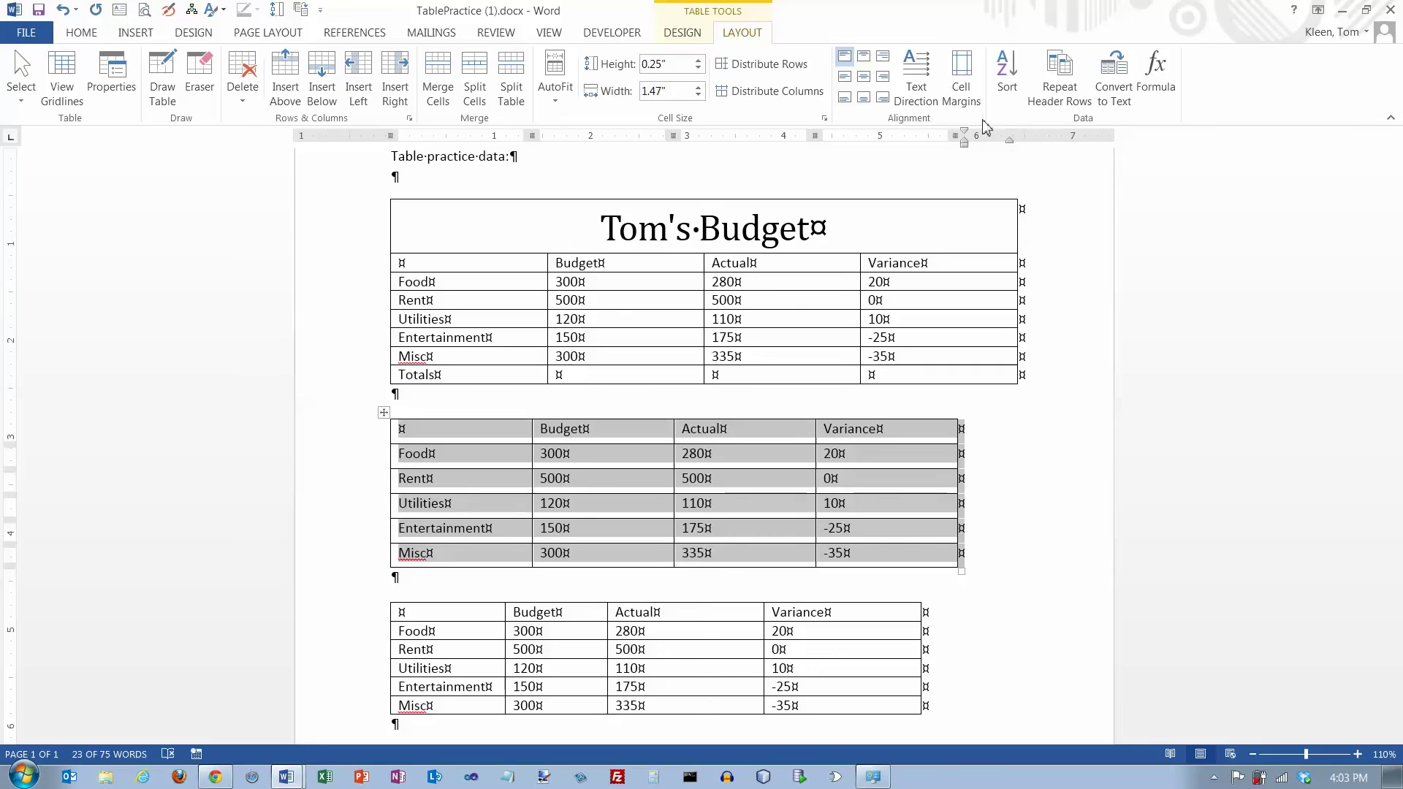
- Set the second table's default top cell margin to 0.1"
click(965, 102)
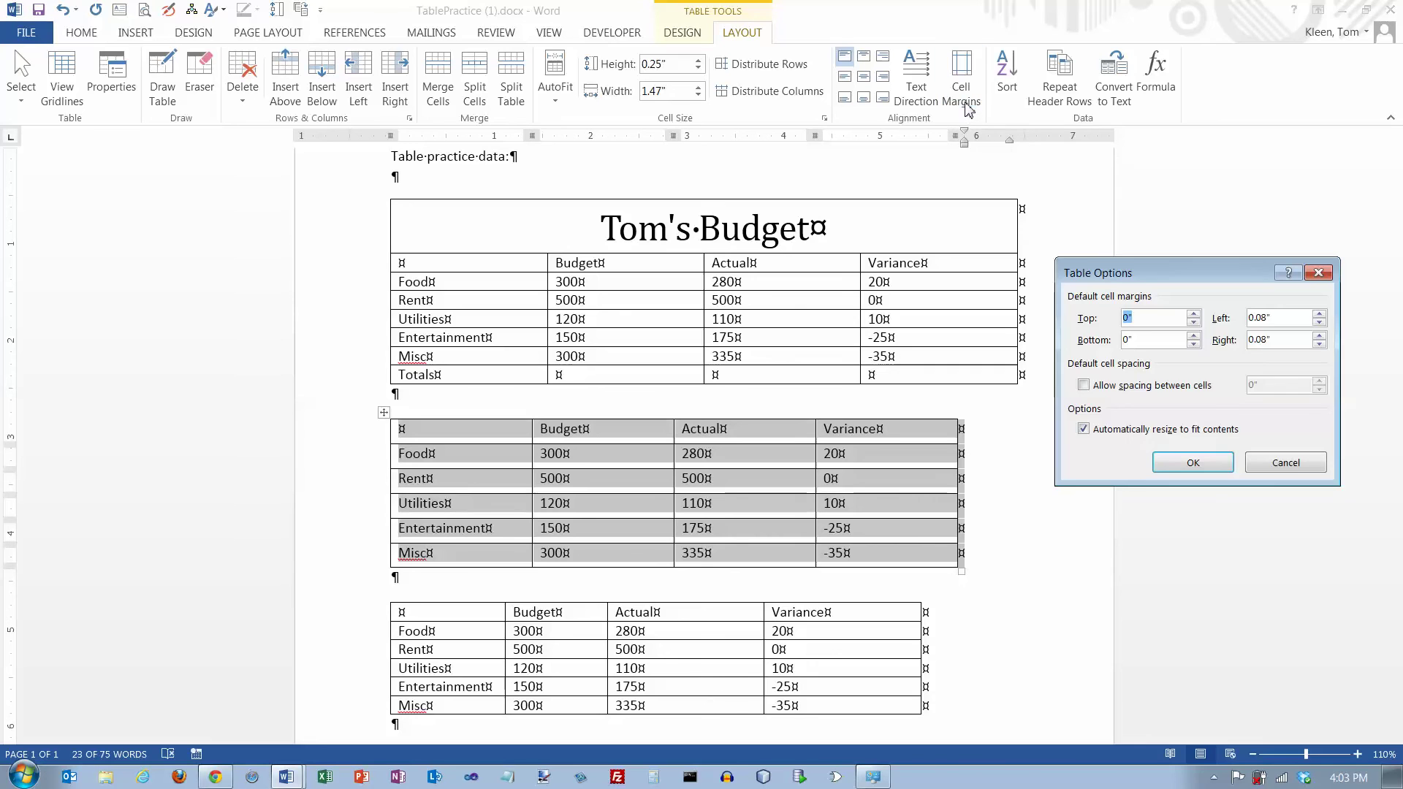
click(1193, 314)
click(1193, 314)
click(1193, 314)
click(1193, 315)
click(1193, 314)
click(1198, 464)
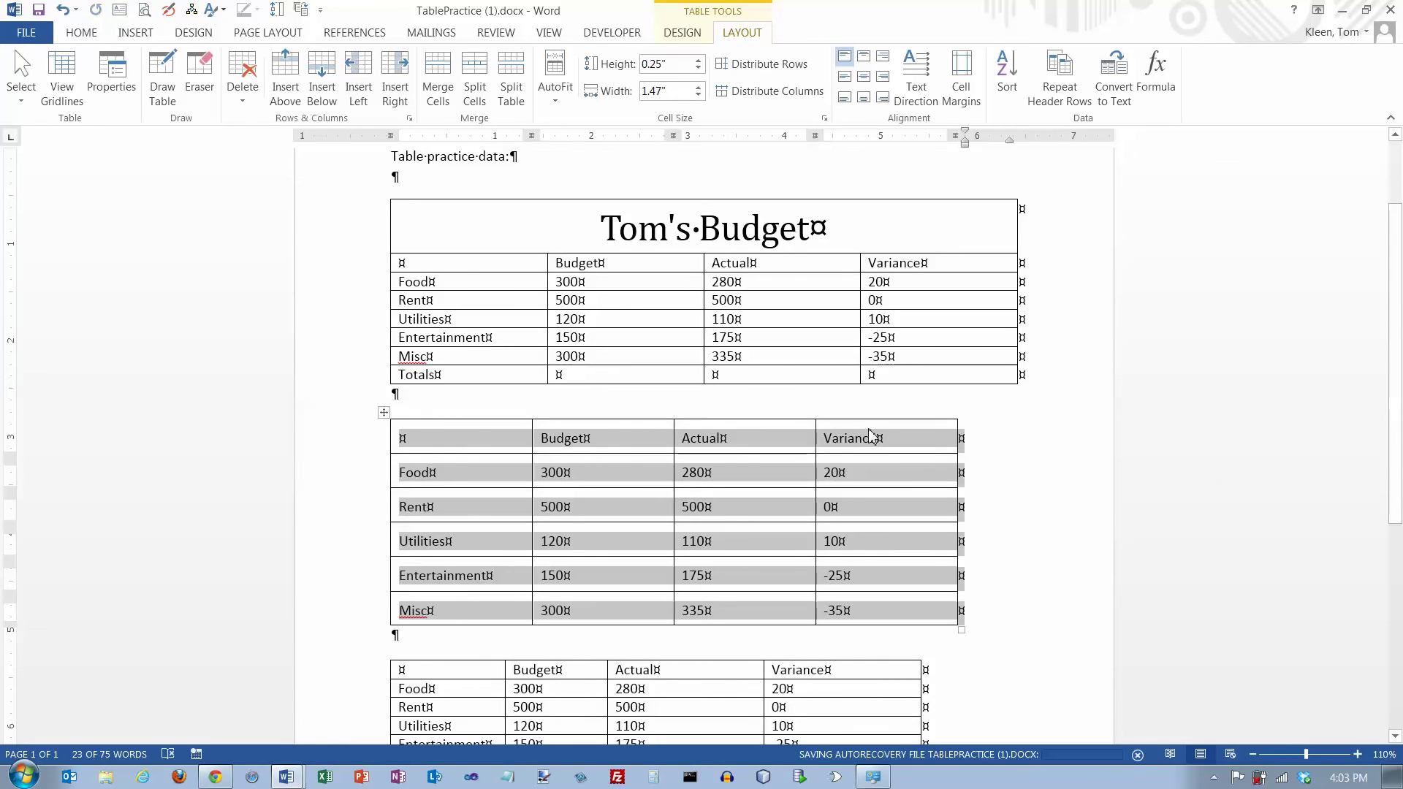
- Set the second table's default bottom cell margin to 0.1"
click(960, 79)
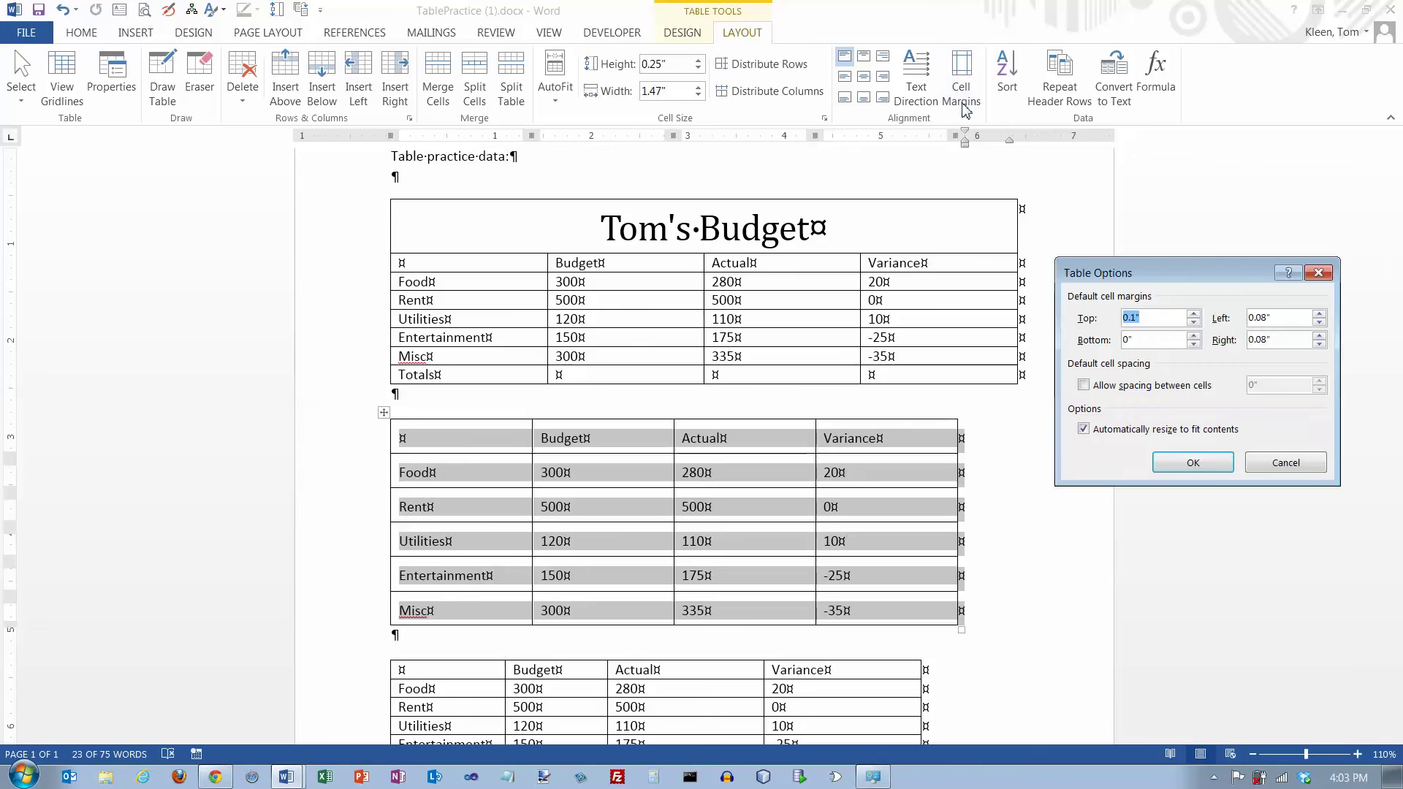
click(1193, 336)
click(1194, 336)
click(1194, 336)
click(1194, 336)
click(1194, 336)
click(1201, 463)
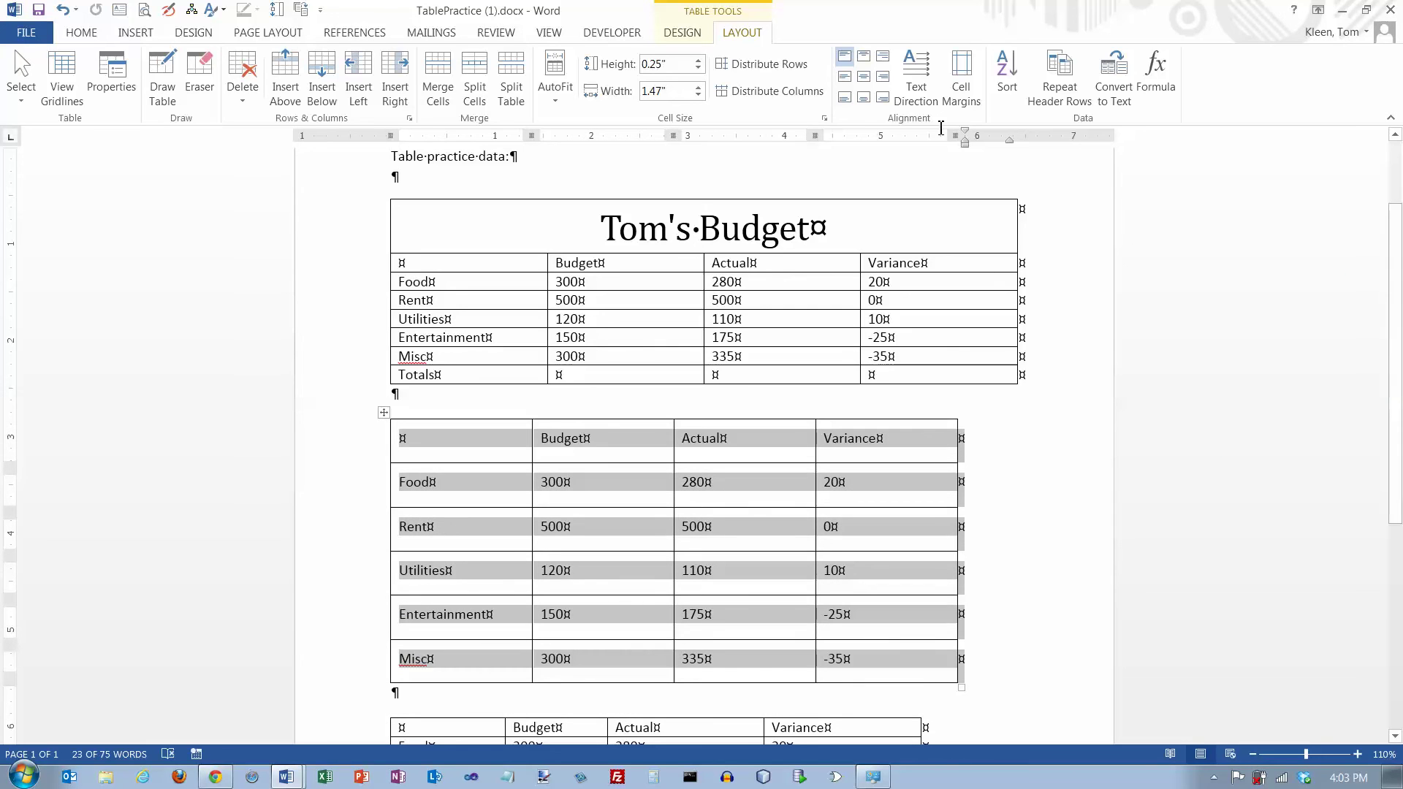
- Allow and increase spacing between the second table's cells, examine the result, and undo it
click(959, 81)
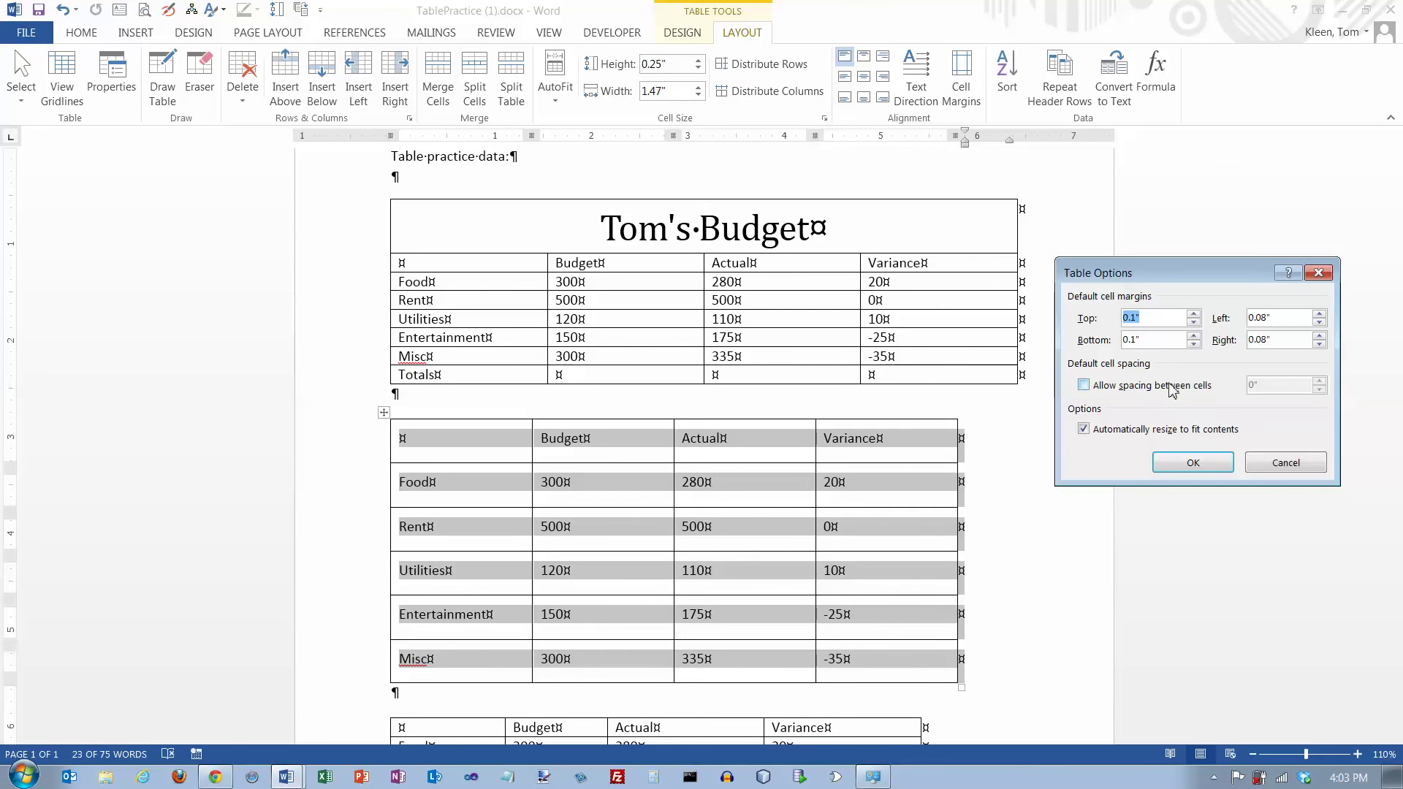
click(1084, 385)
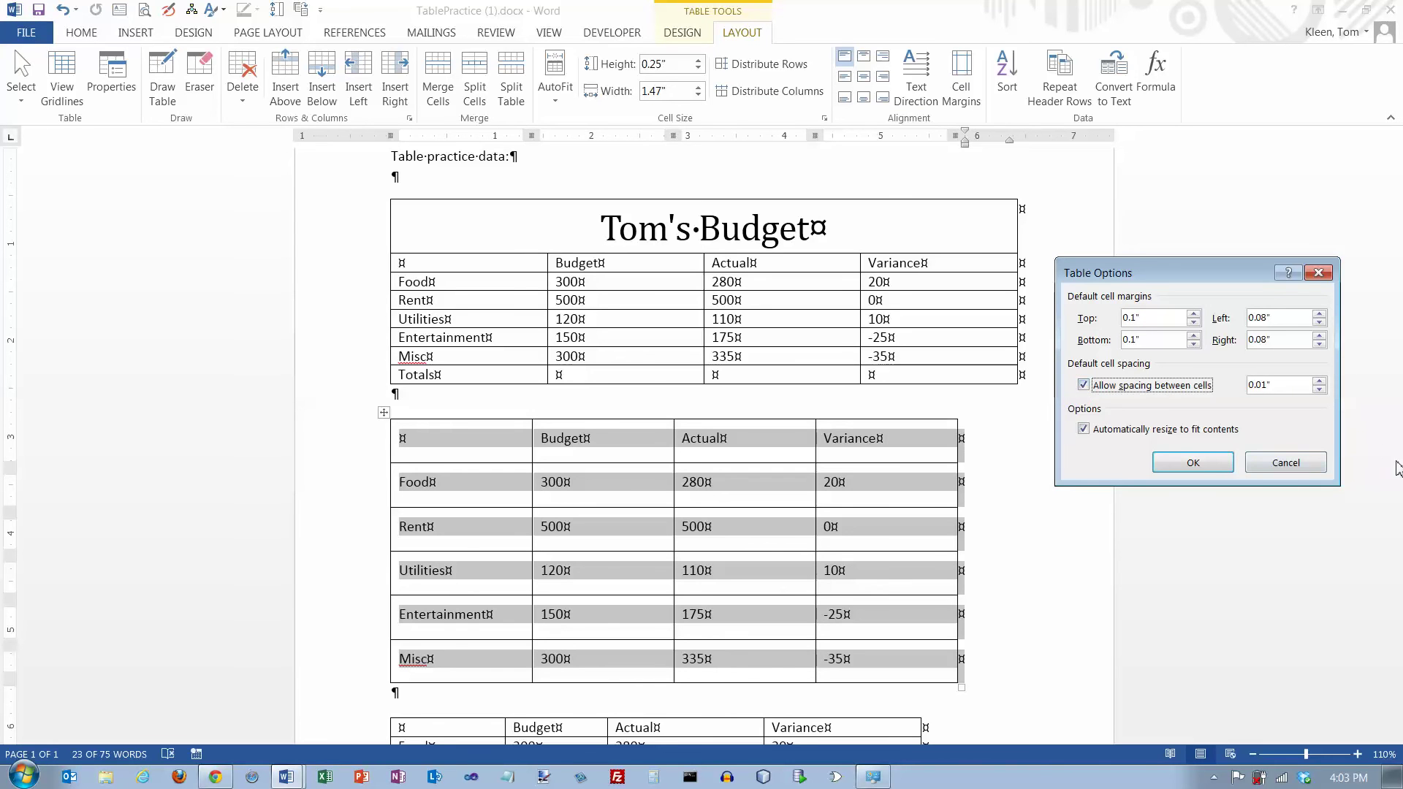
click(1319, 382)
click(1212, 468)
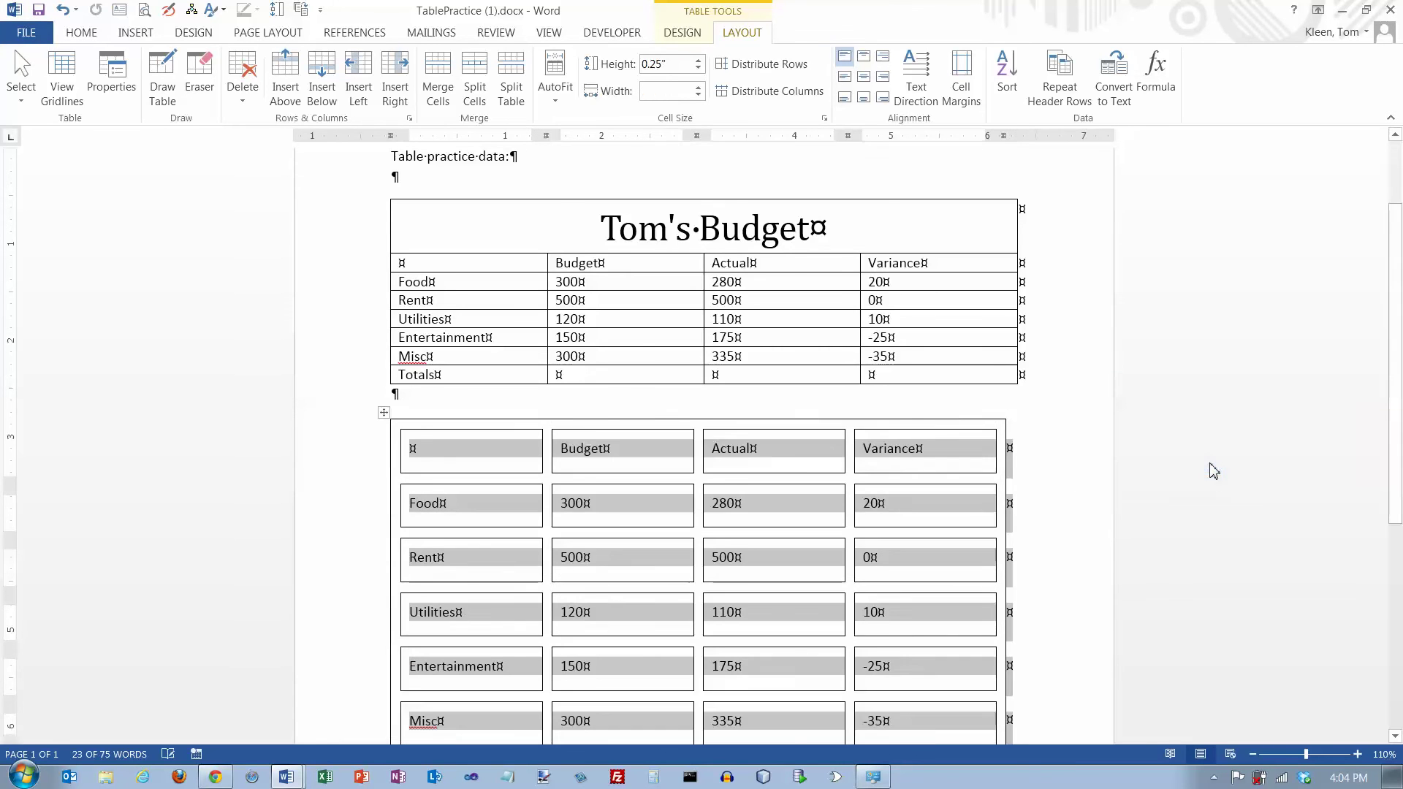
scroll(1194, 409, down, 3)
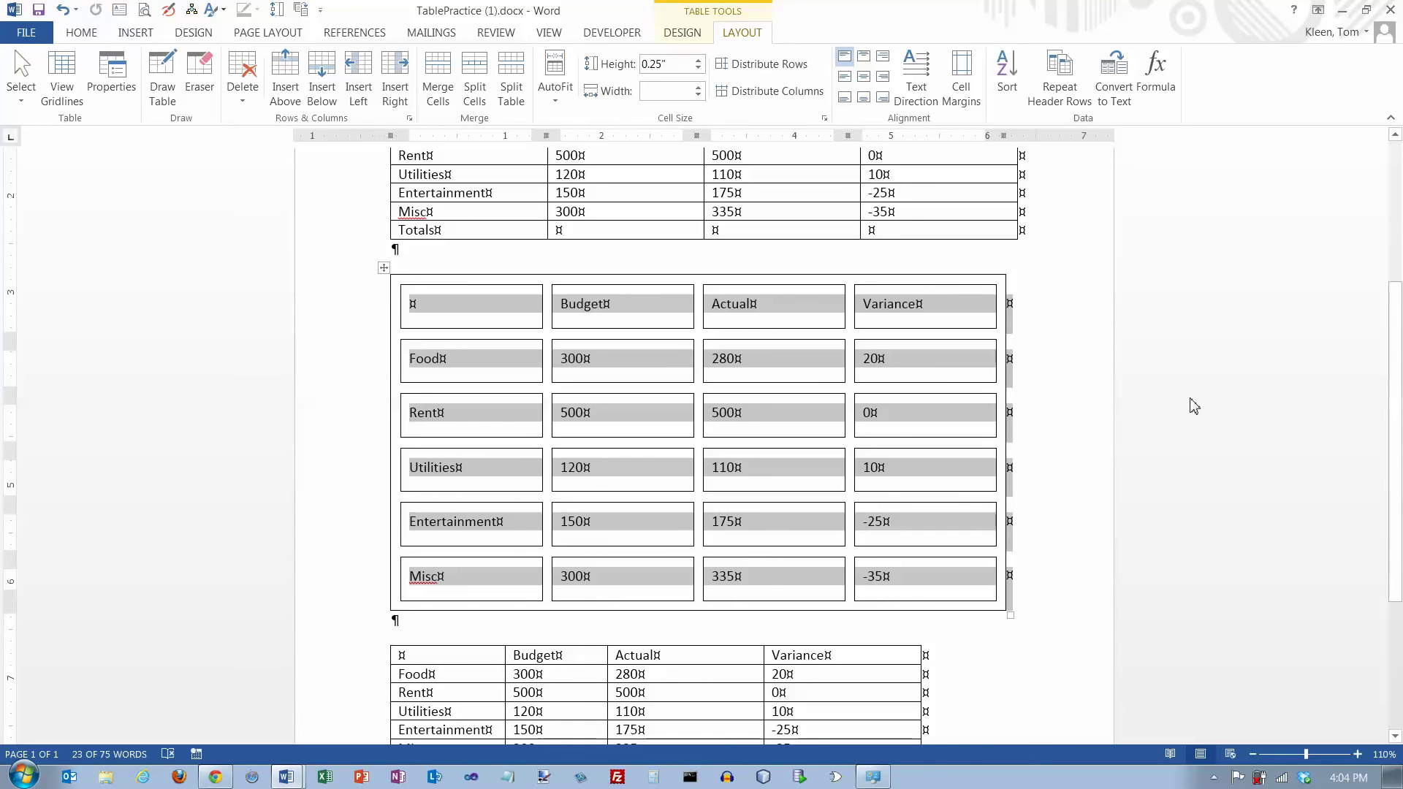
key(ctrl+z)
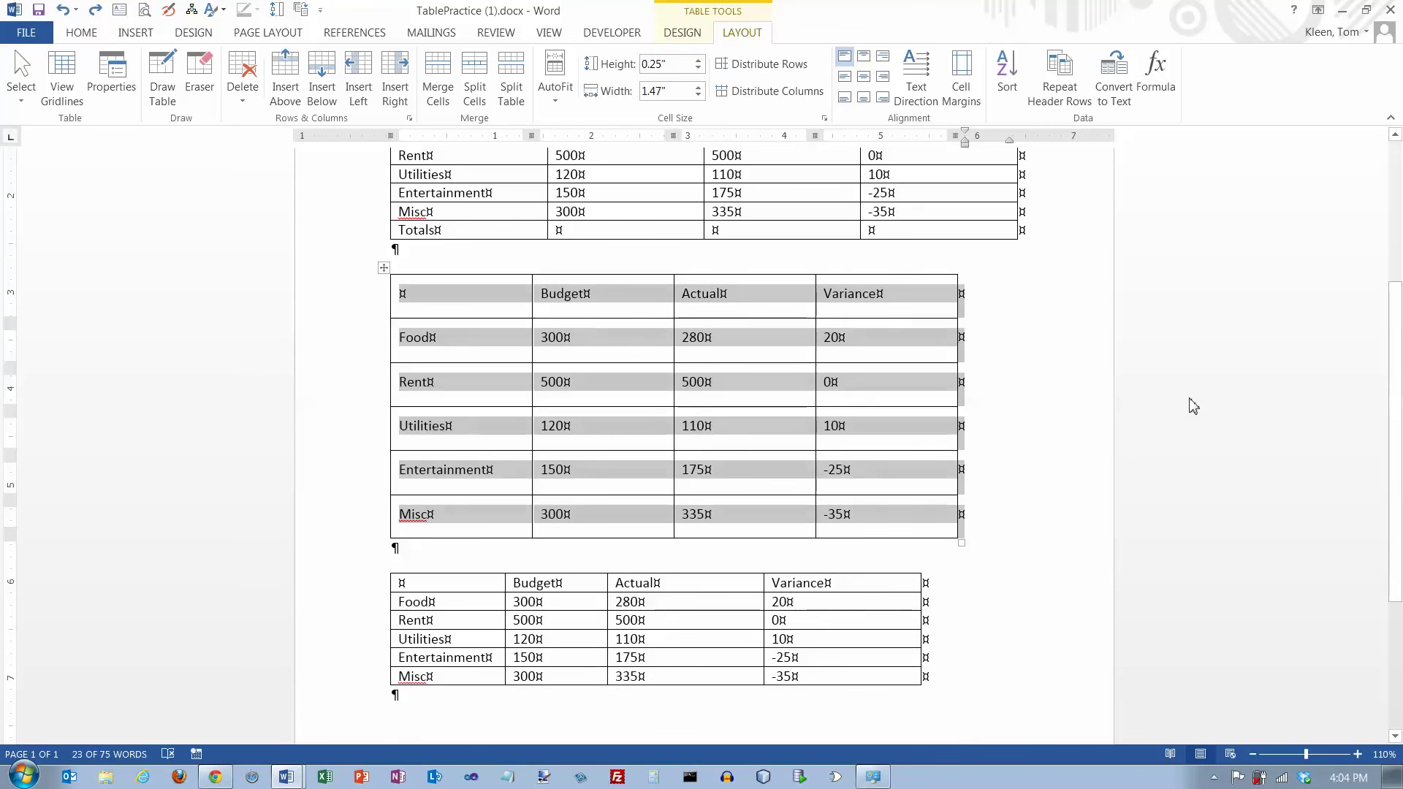
scroll(1157, 383, up, 2)
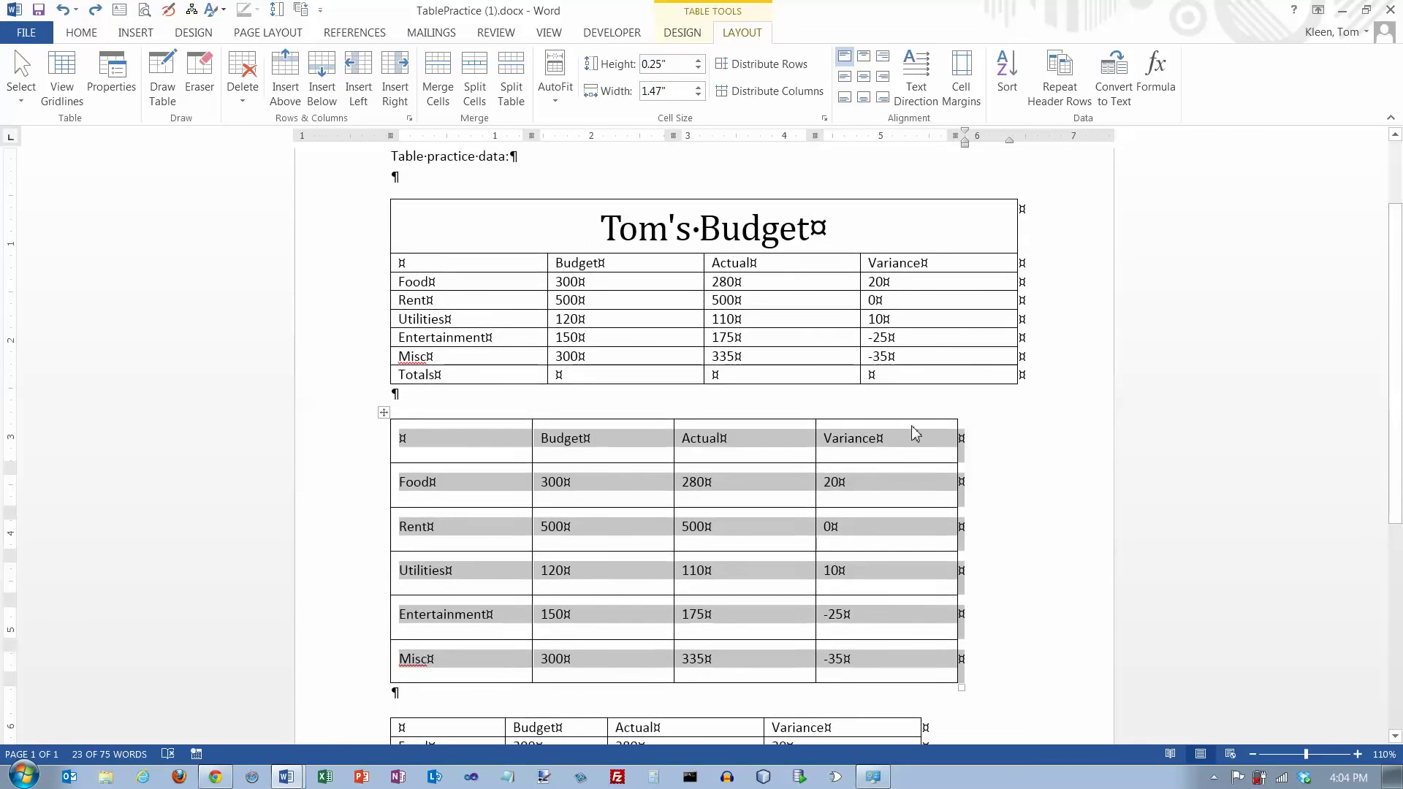
click(879, 488)
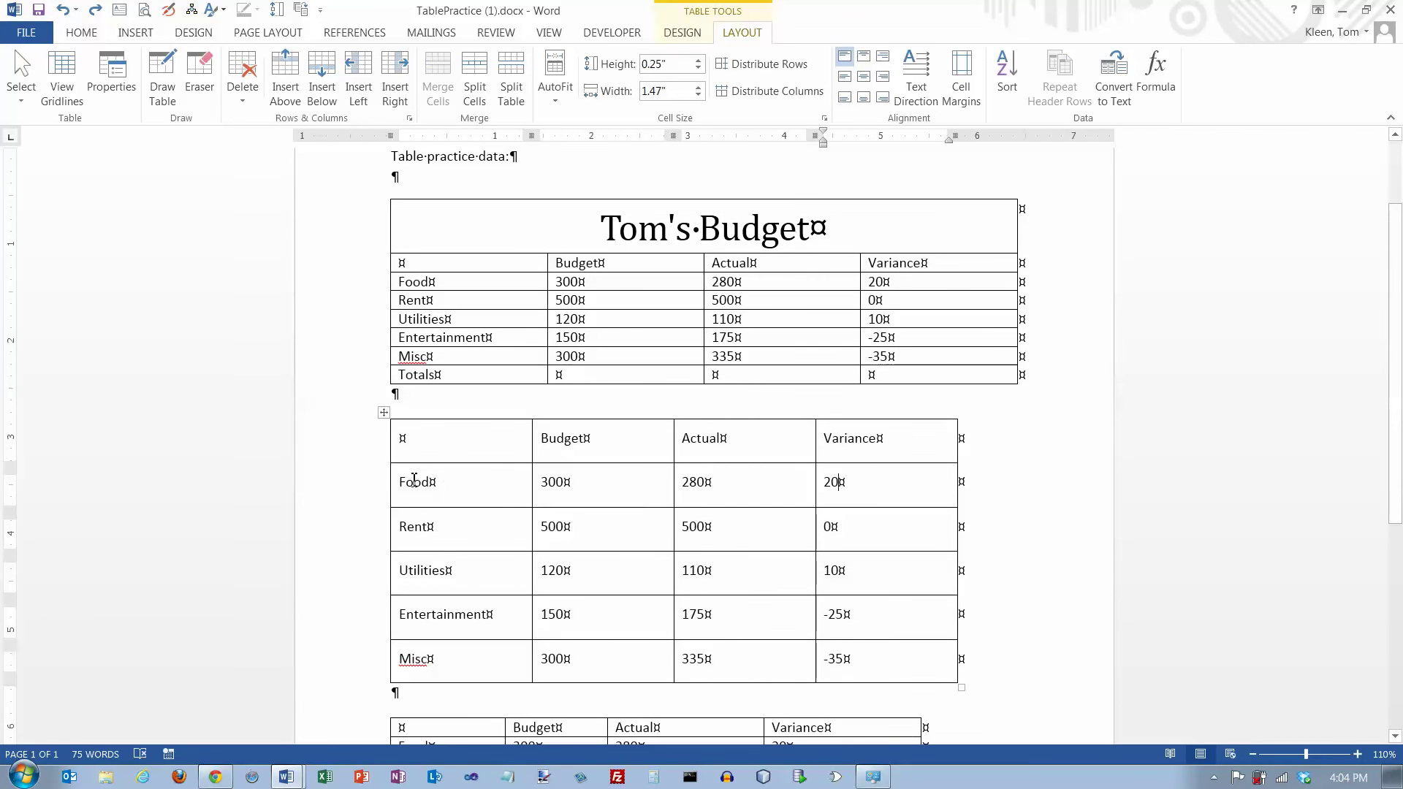
drag(382, 495, 355, 661)
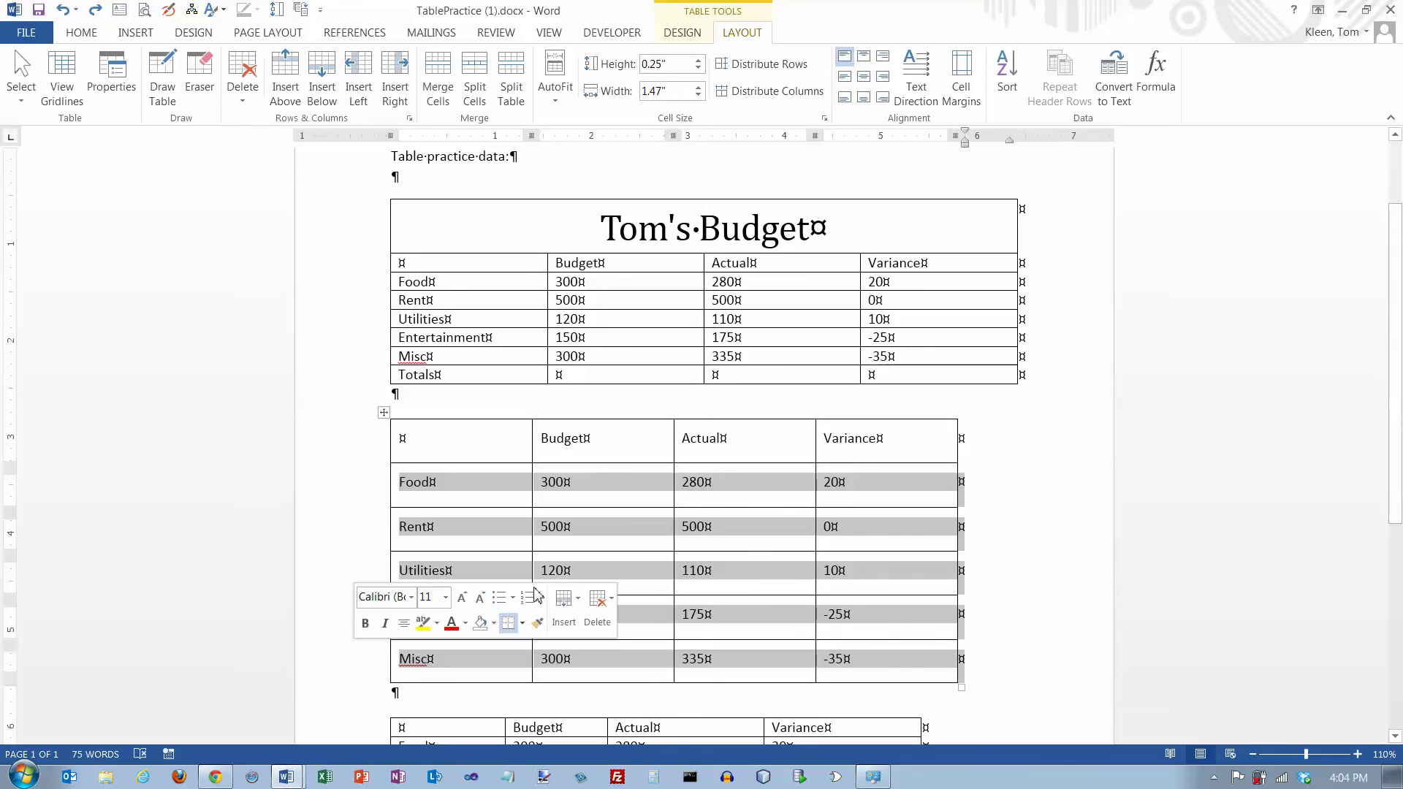
click(1008, 87)
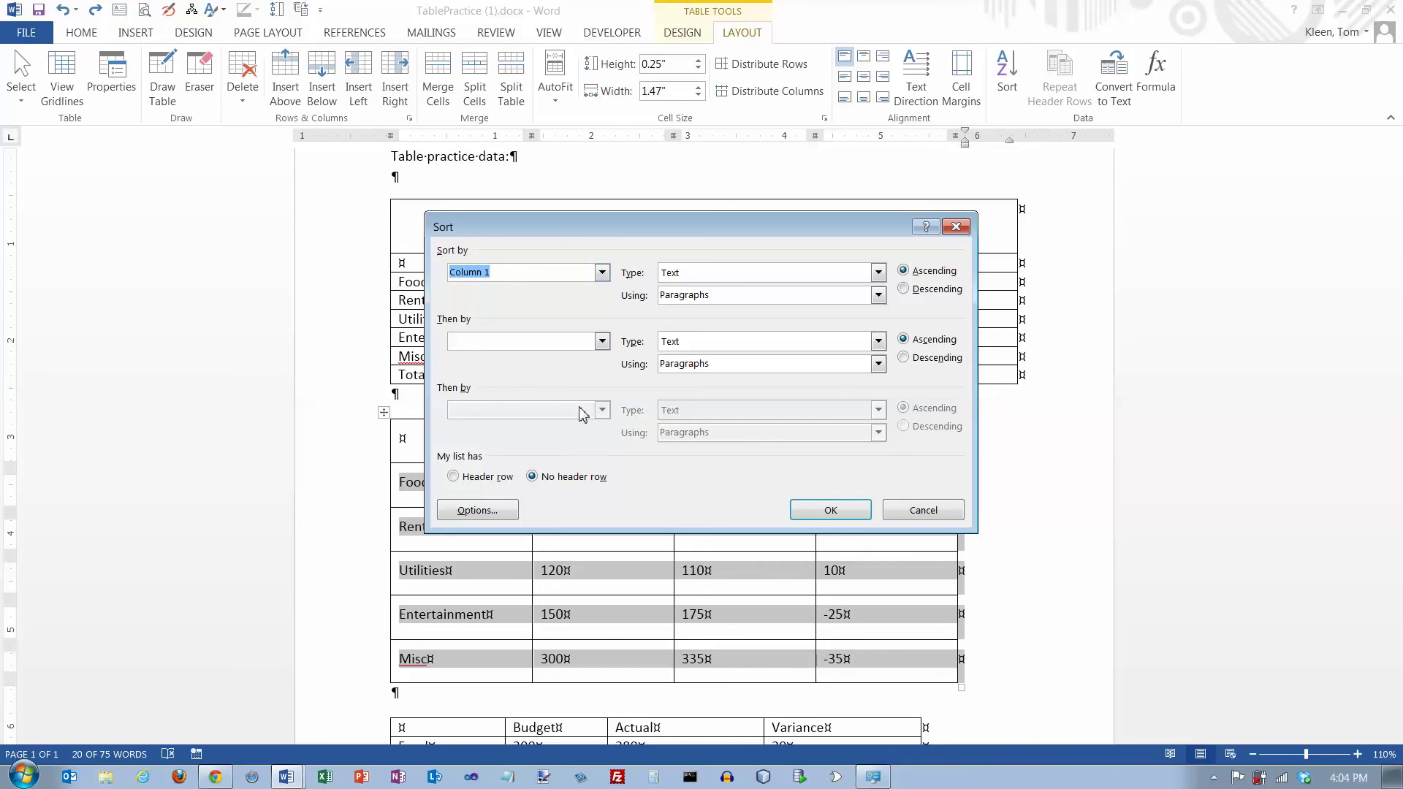
click(825, 510)
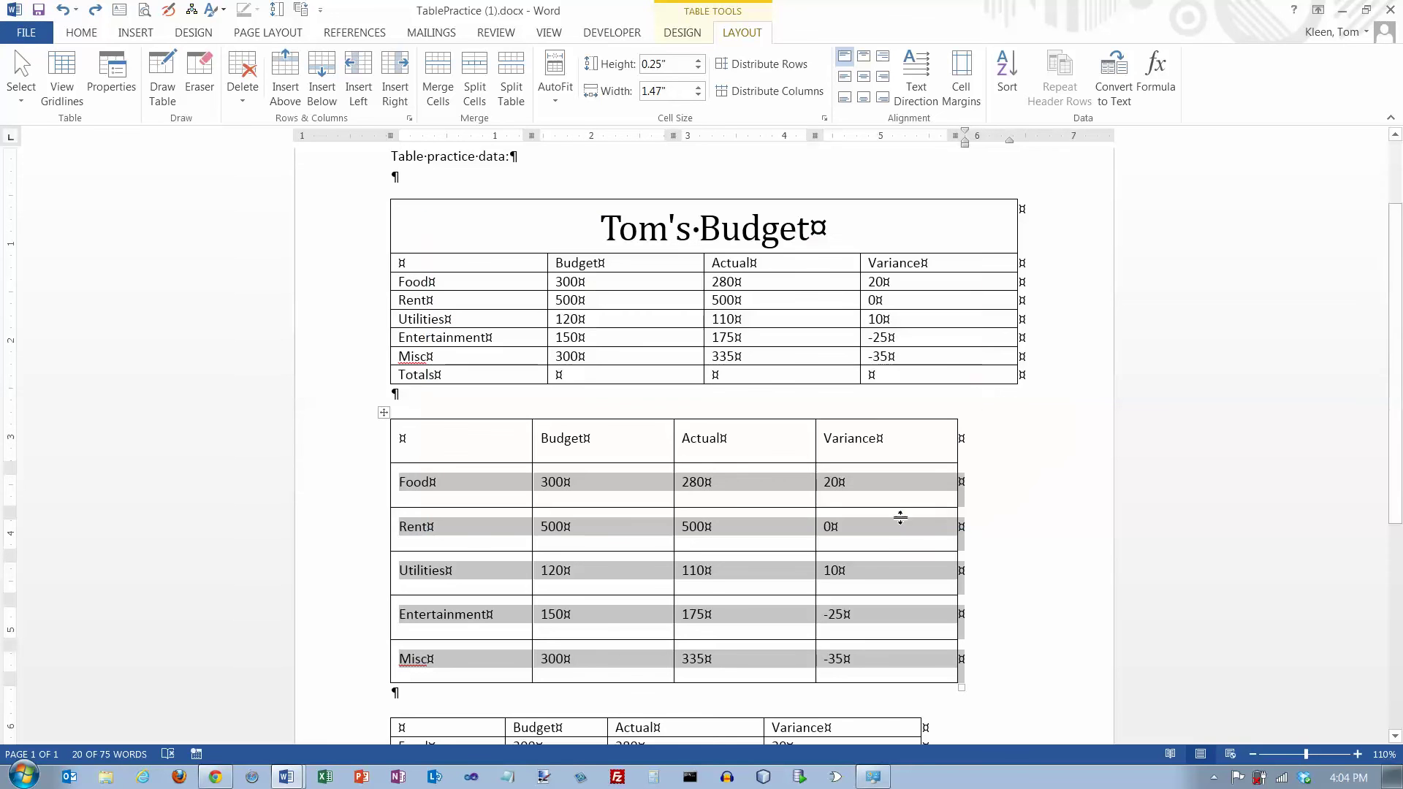
- Sort the whole second table by its first column as text in ascending order, treating the first row as a header
click(384, 412)
click(1006, 73)
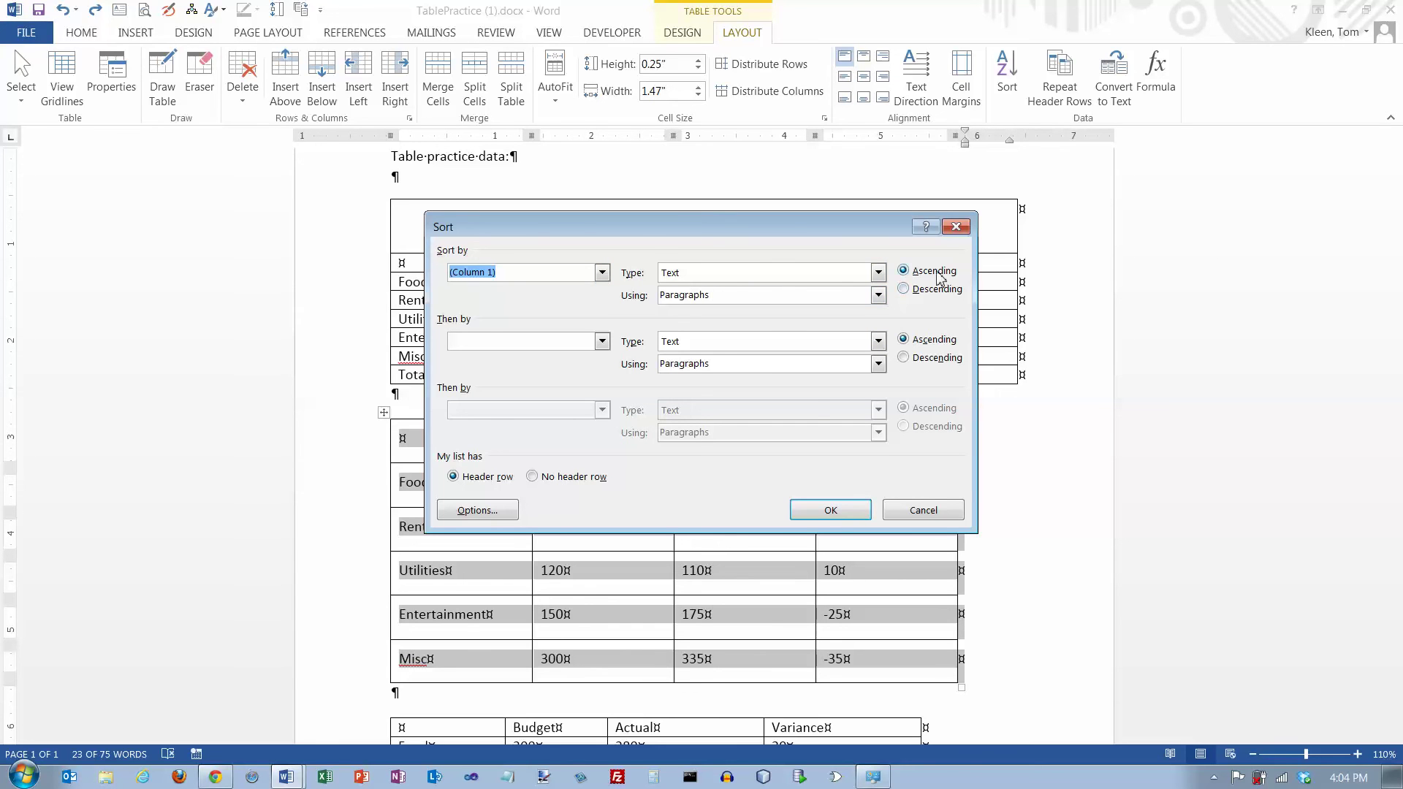
click(852, 510)
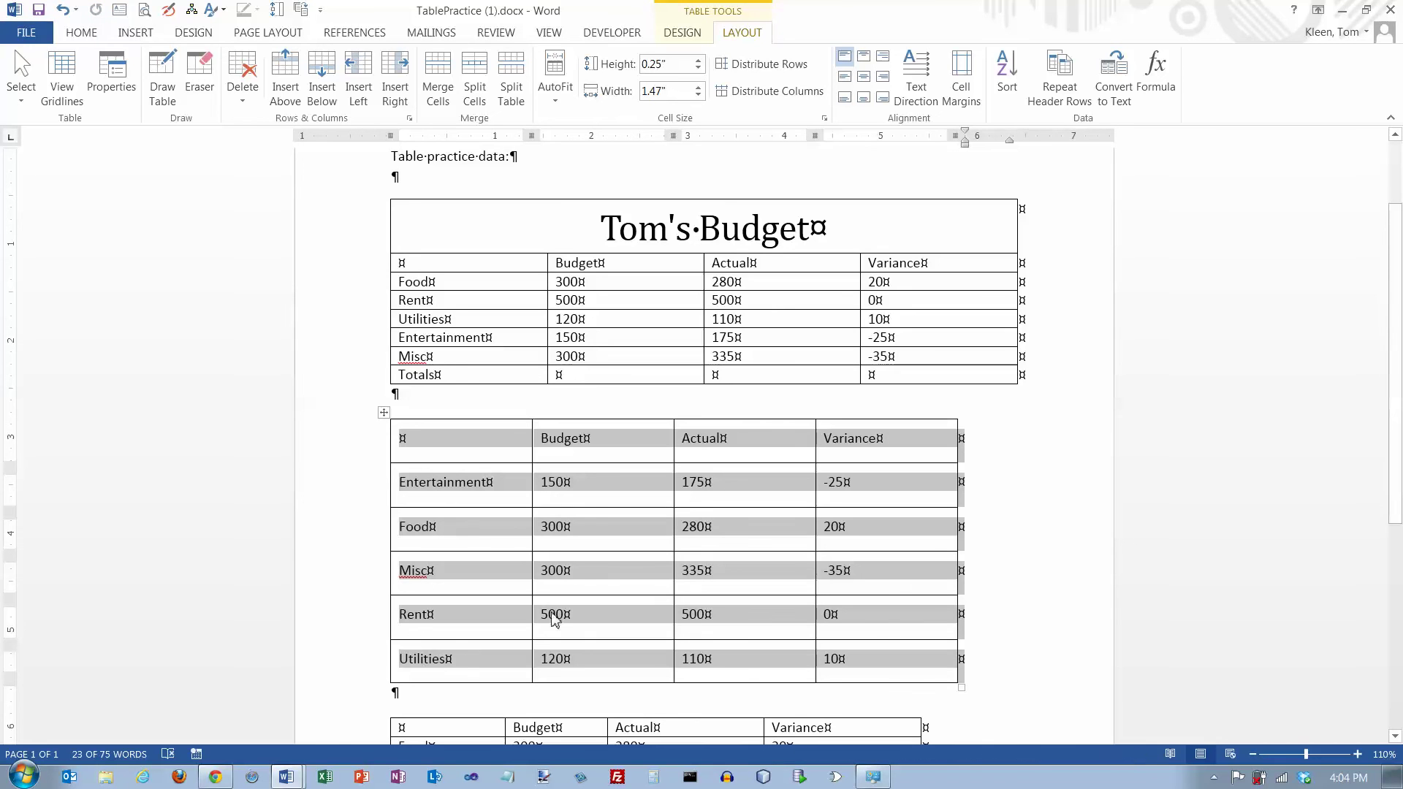
click(603, 491)
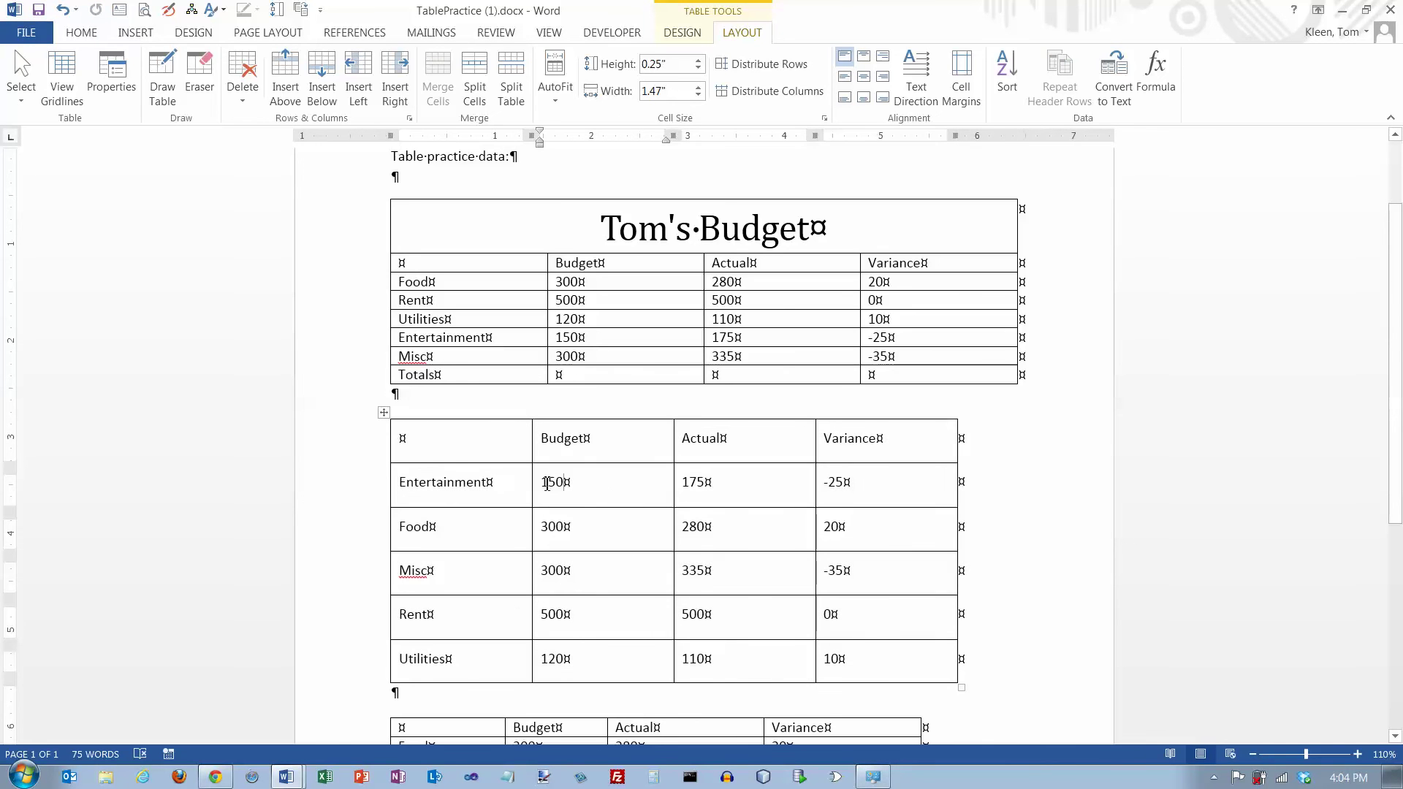
- Sort the whole second table by the Budget column as numbers in descending order, keeping the first row as header
click(382, 413)
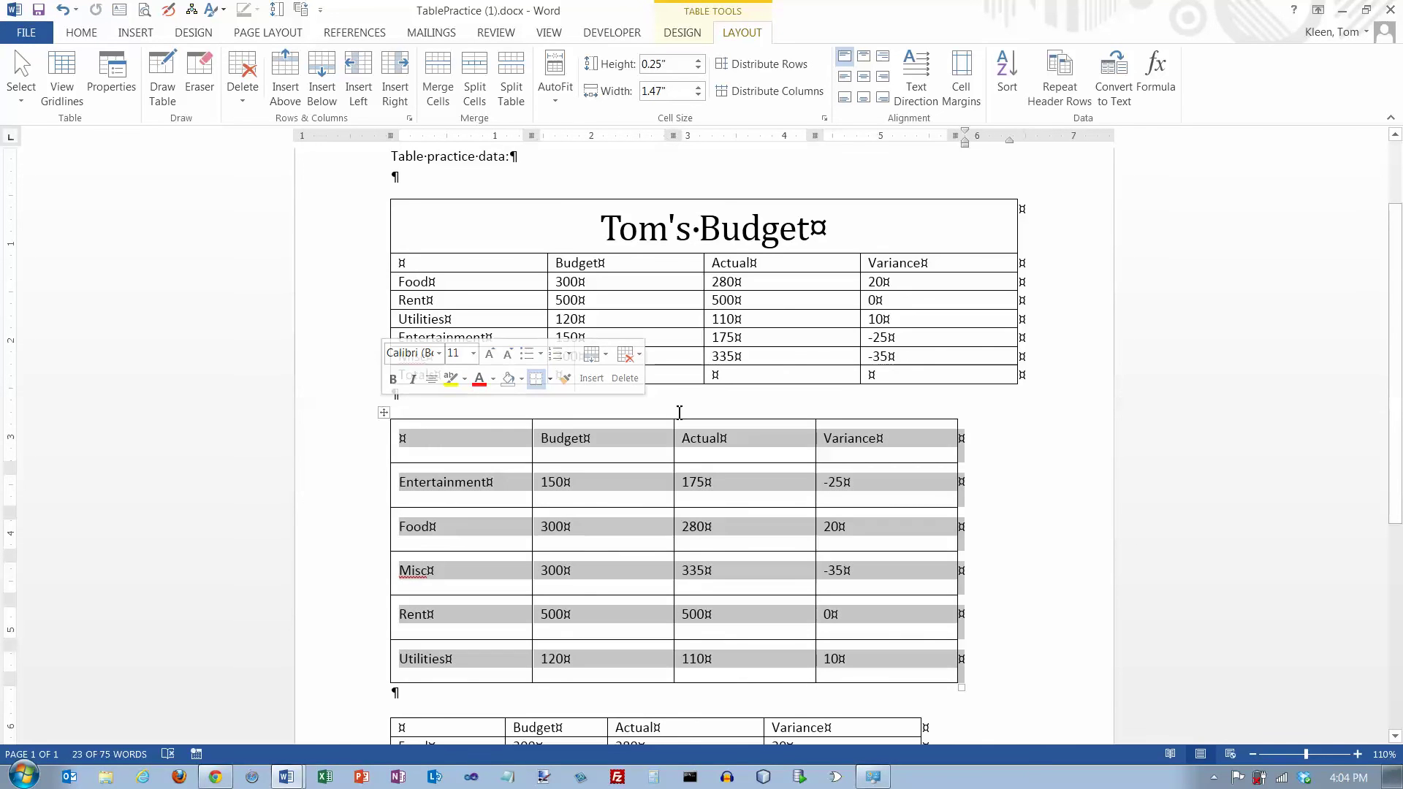
click(1013, 93)
click(602, 273)
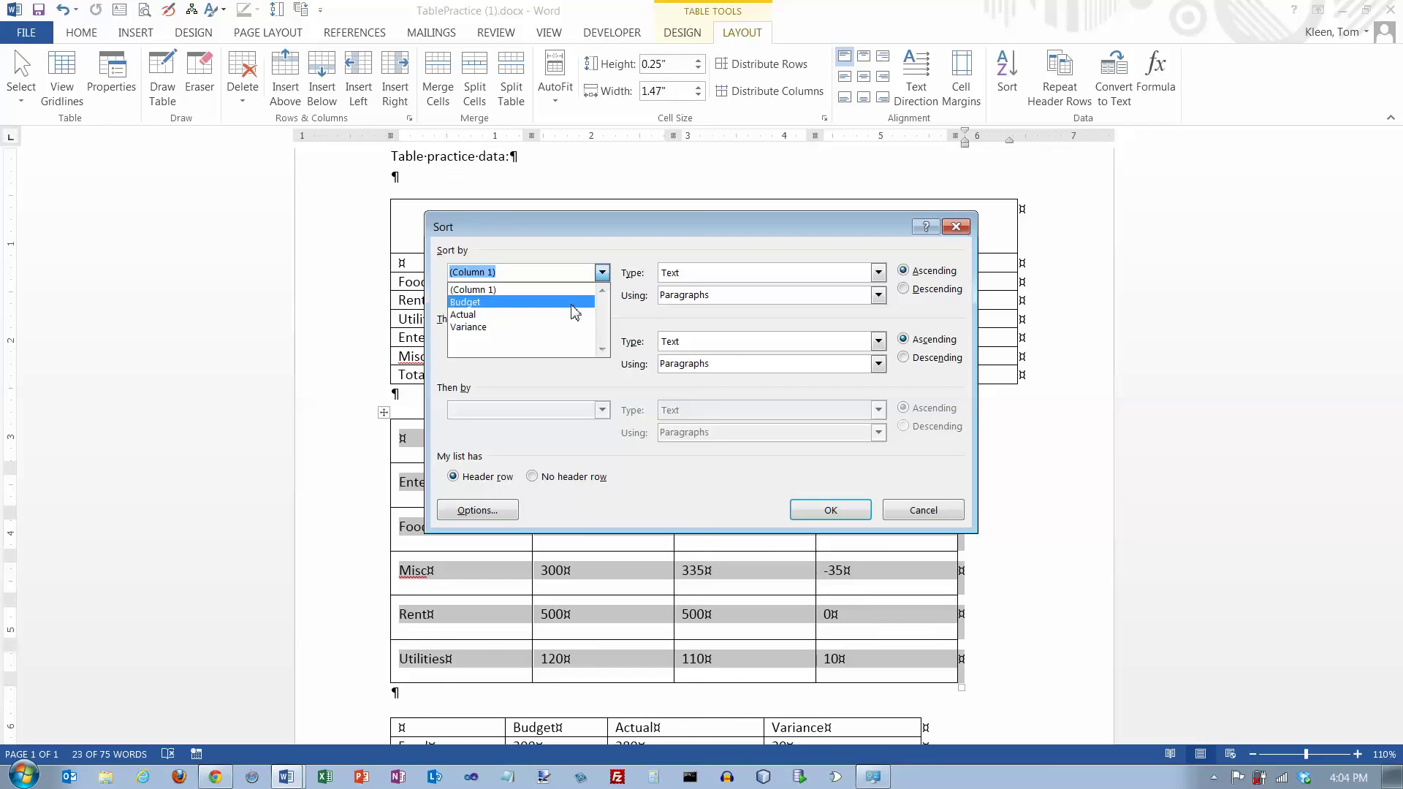
click(575, 307)
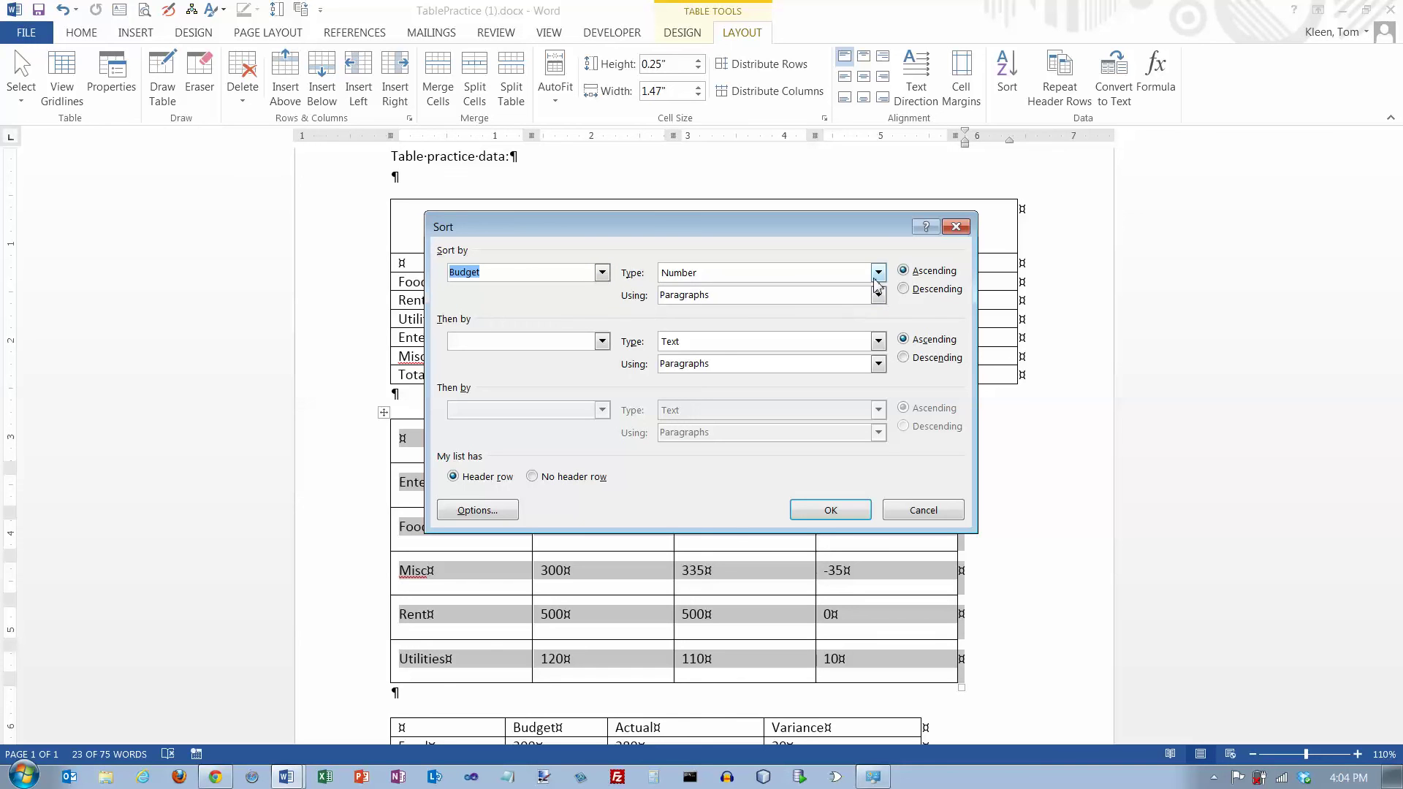
click(906, 291)
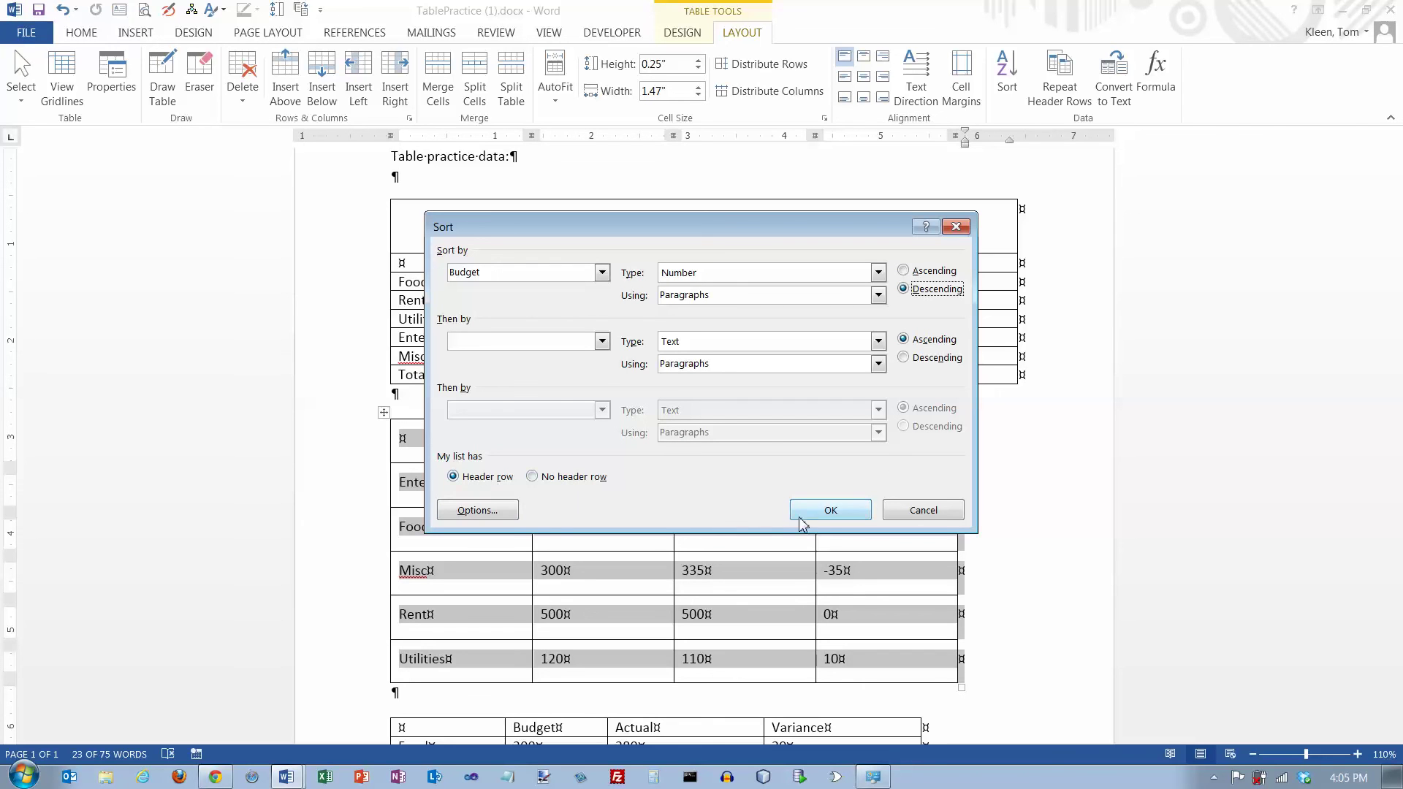
click(831, 512)
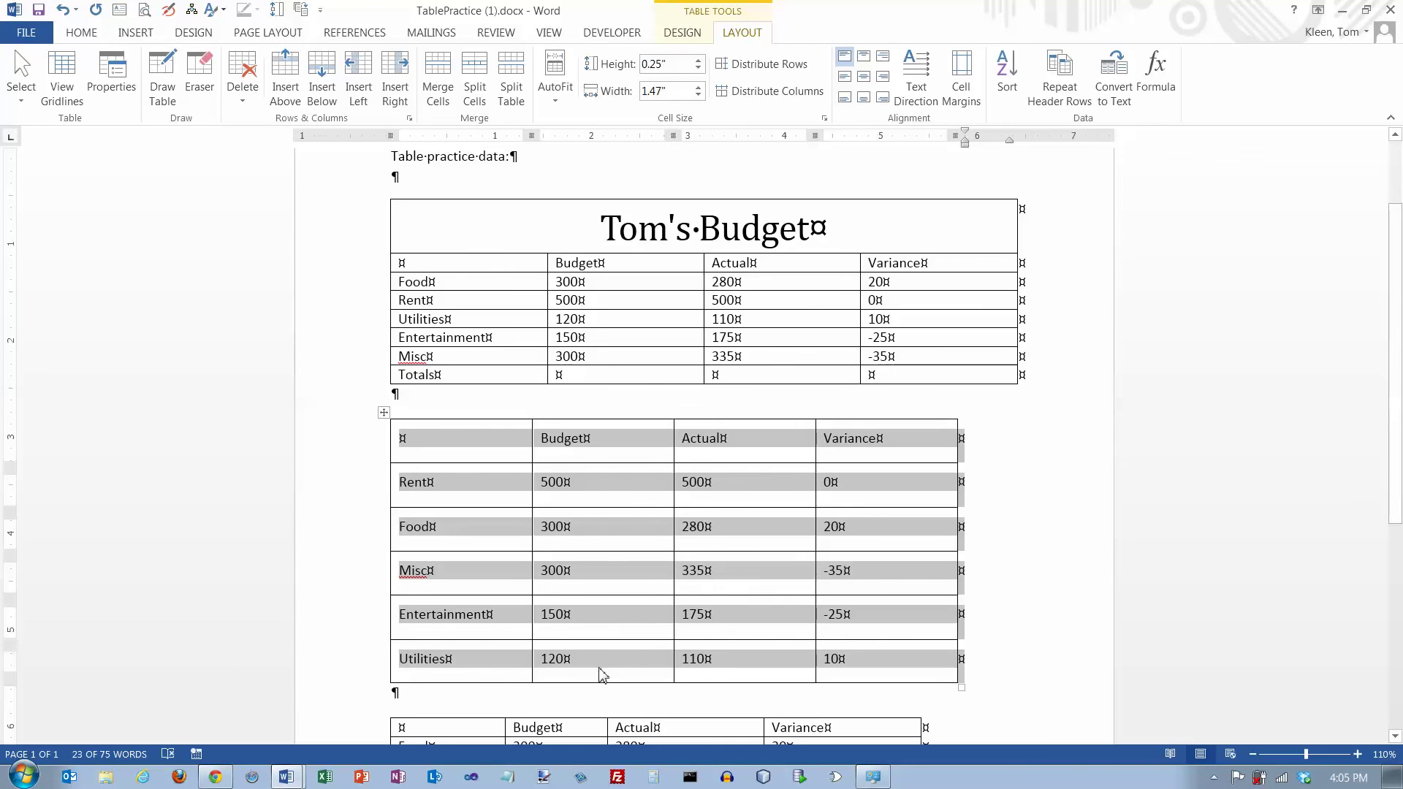
- Convert the whole second table to text separated with tabs and undo the conversion
click(415, 445)
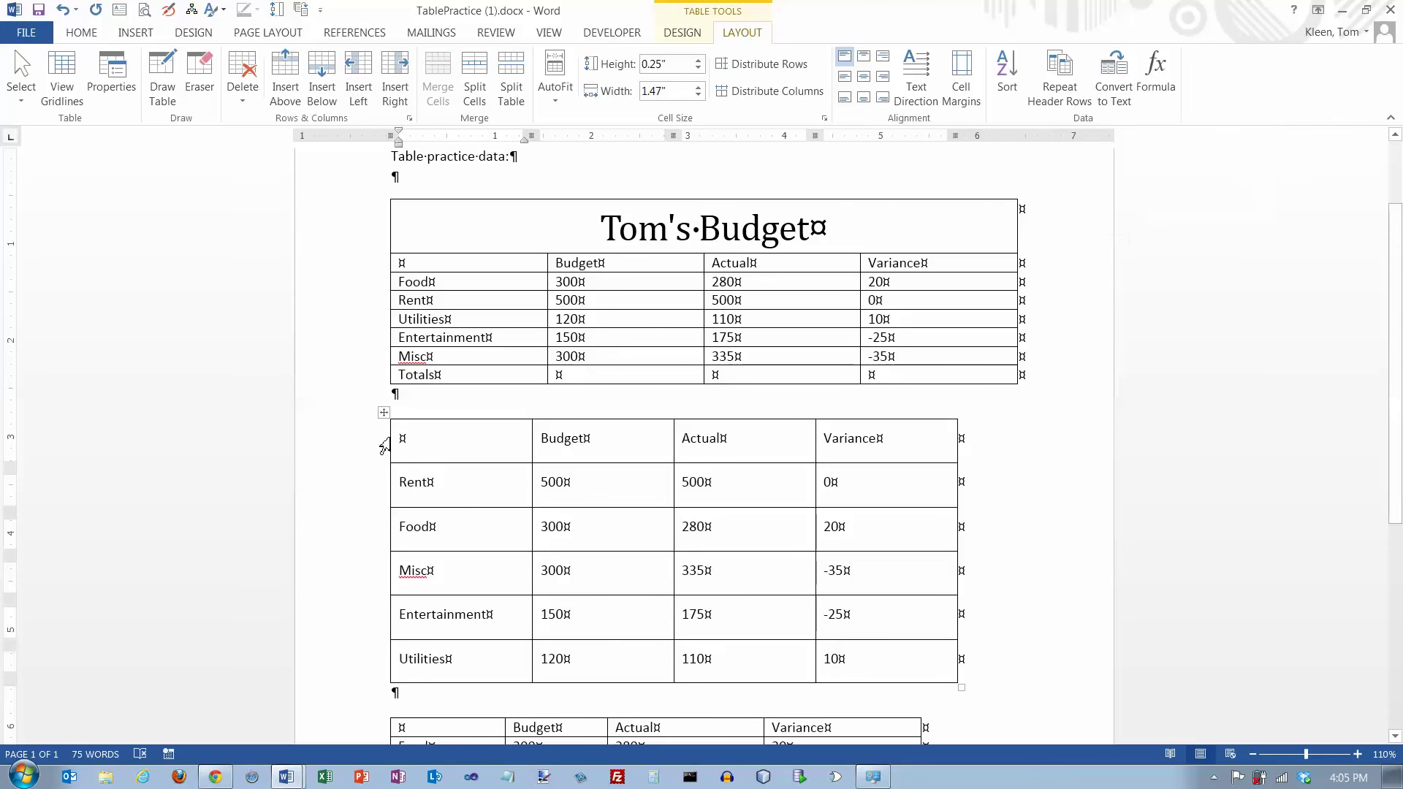
click(383, 413)
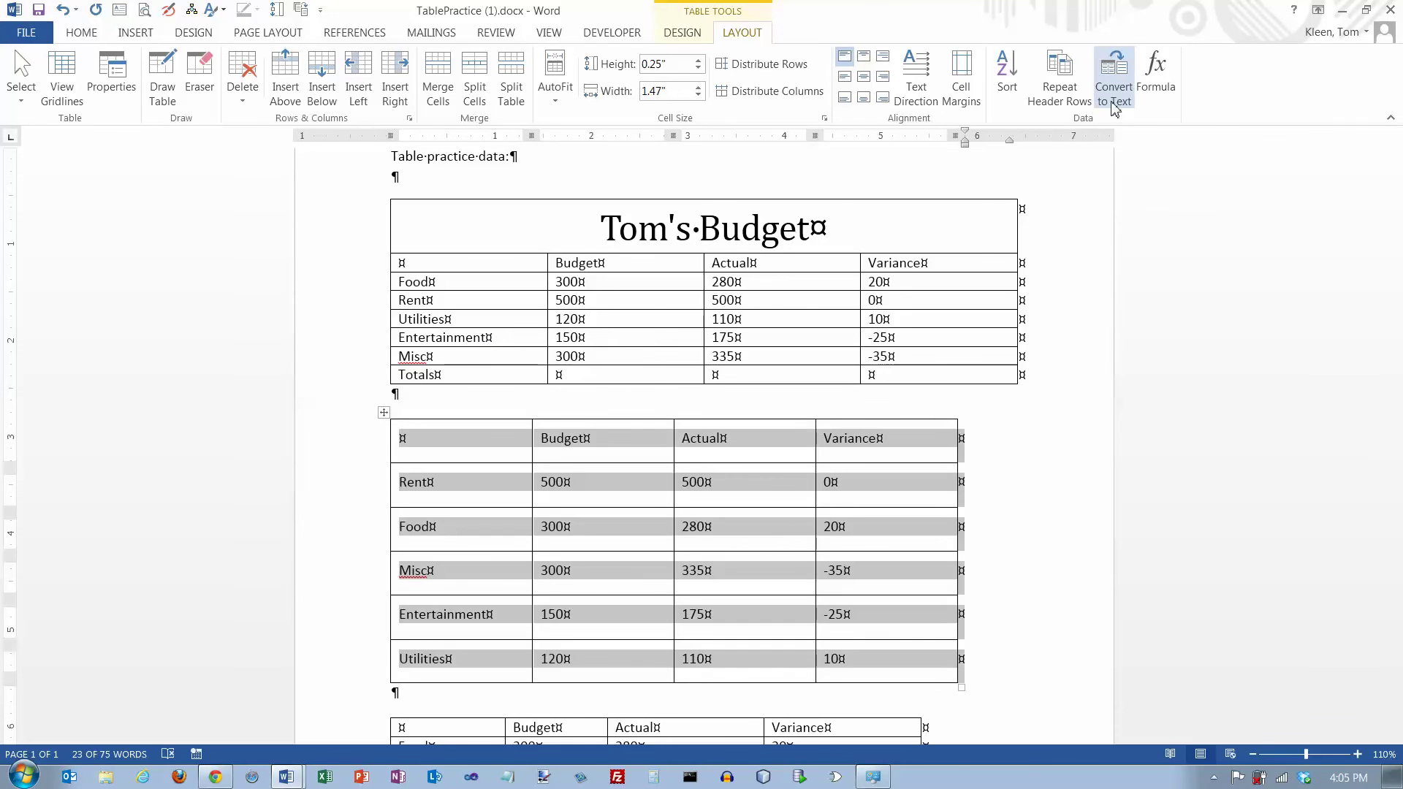
click(1113, 76)
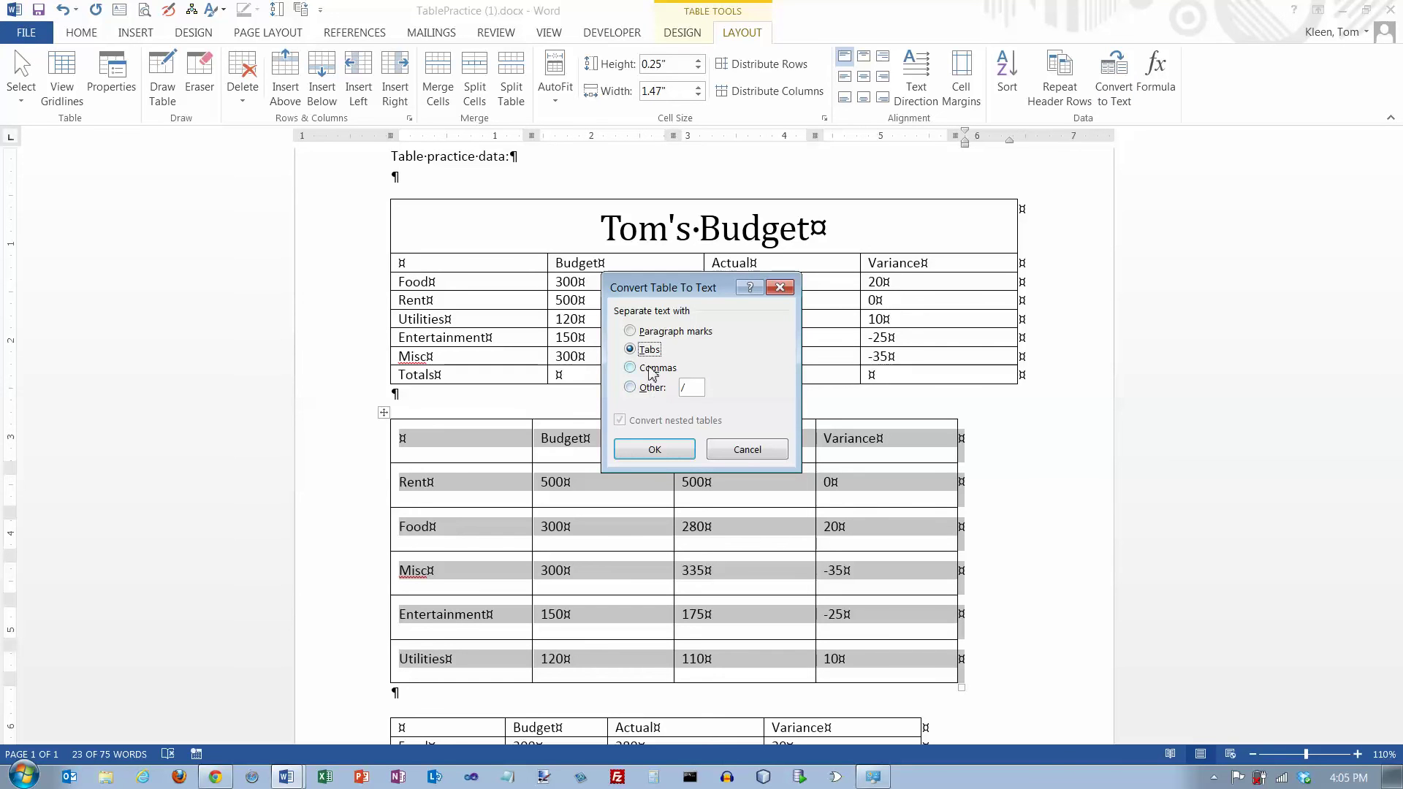
click(648, 451)
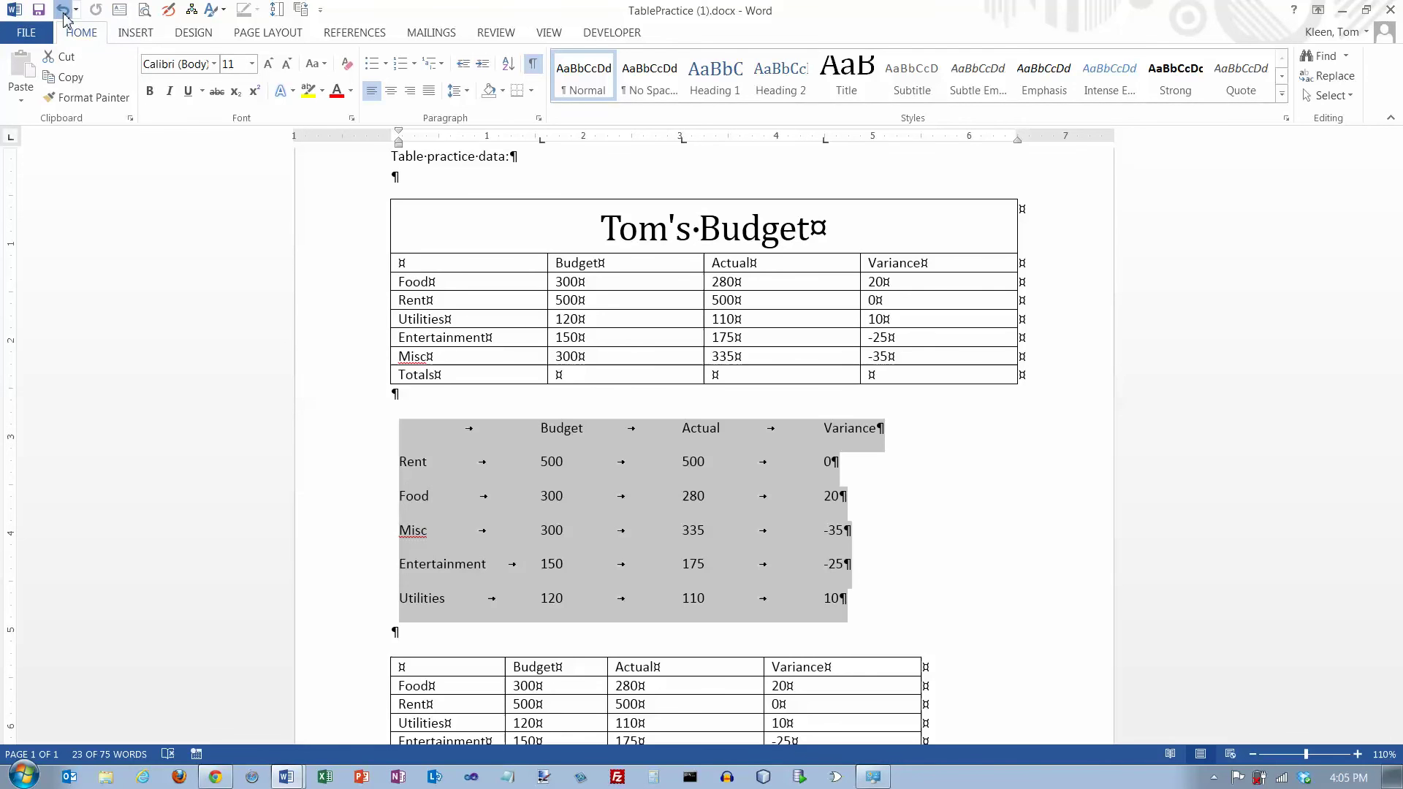
click(64, 10)
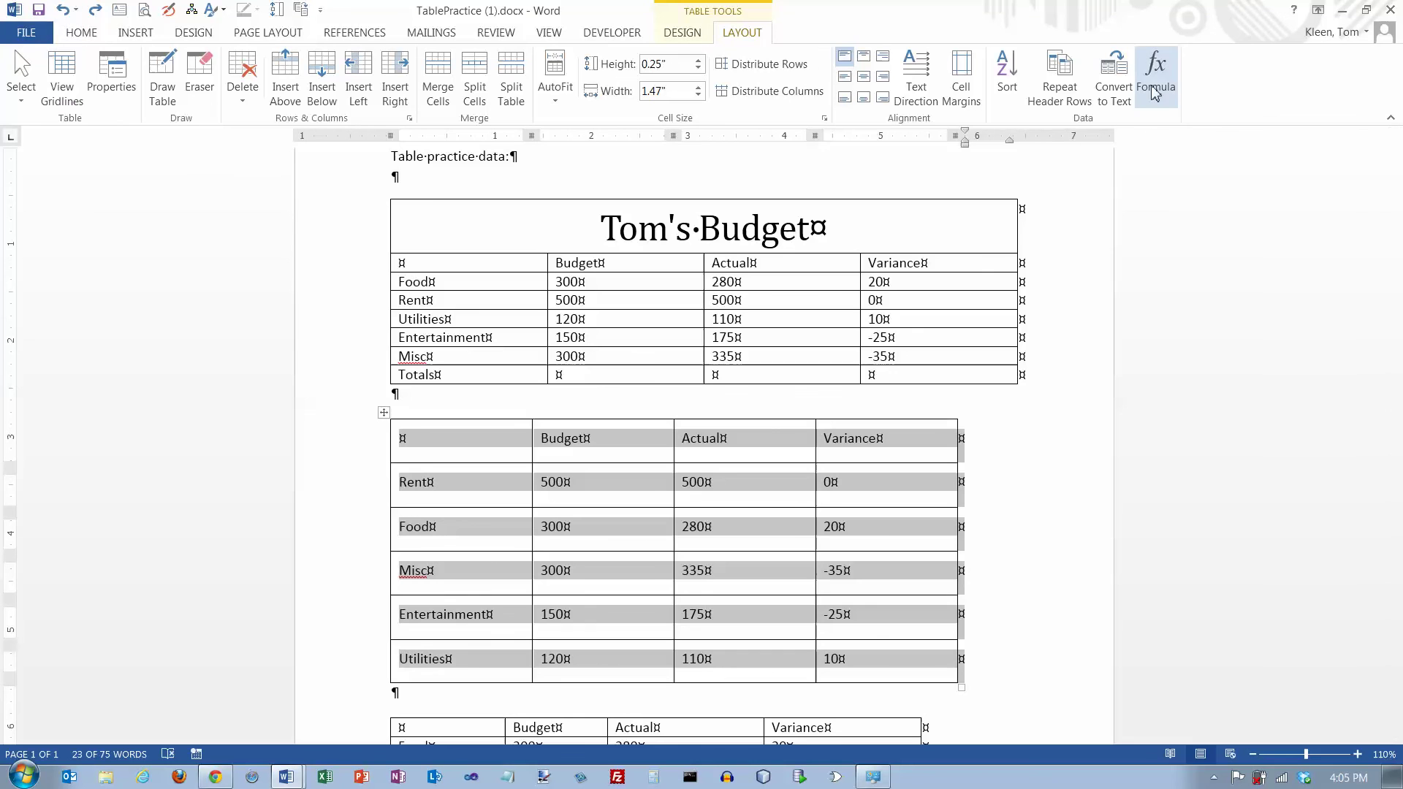
- Turn on the total row option for the first table and apply a blue grid table style with solid header and banded rows
click(560, 260)
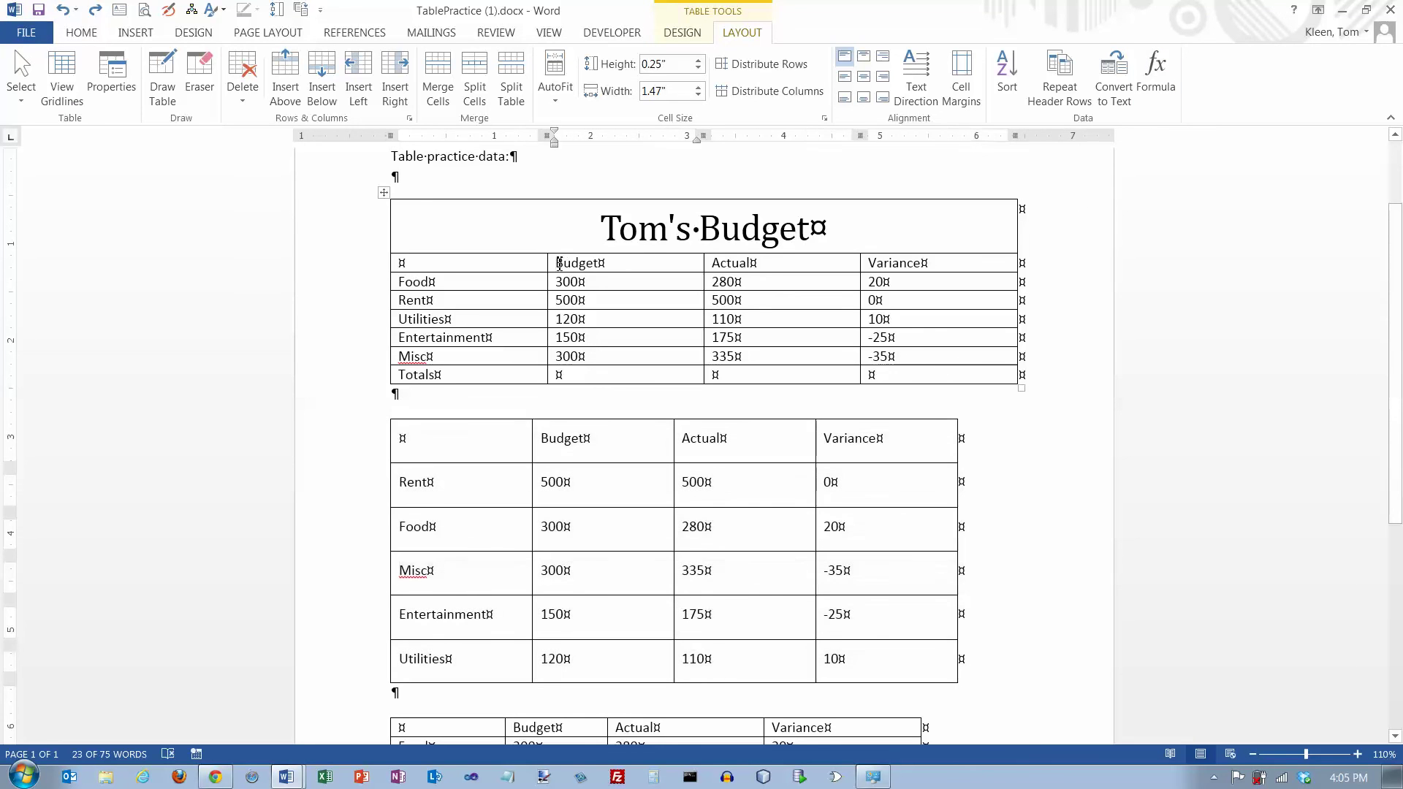
click(410, 377)
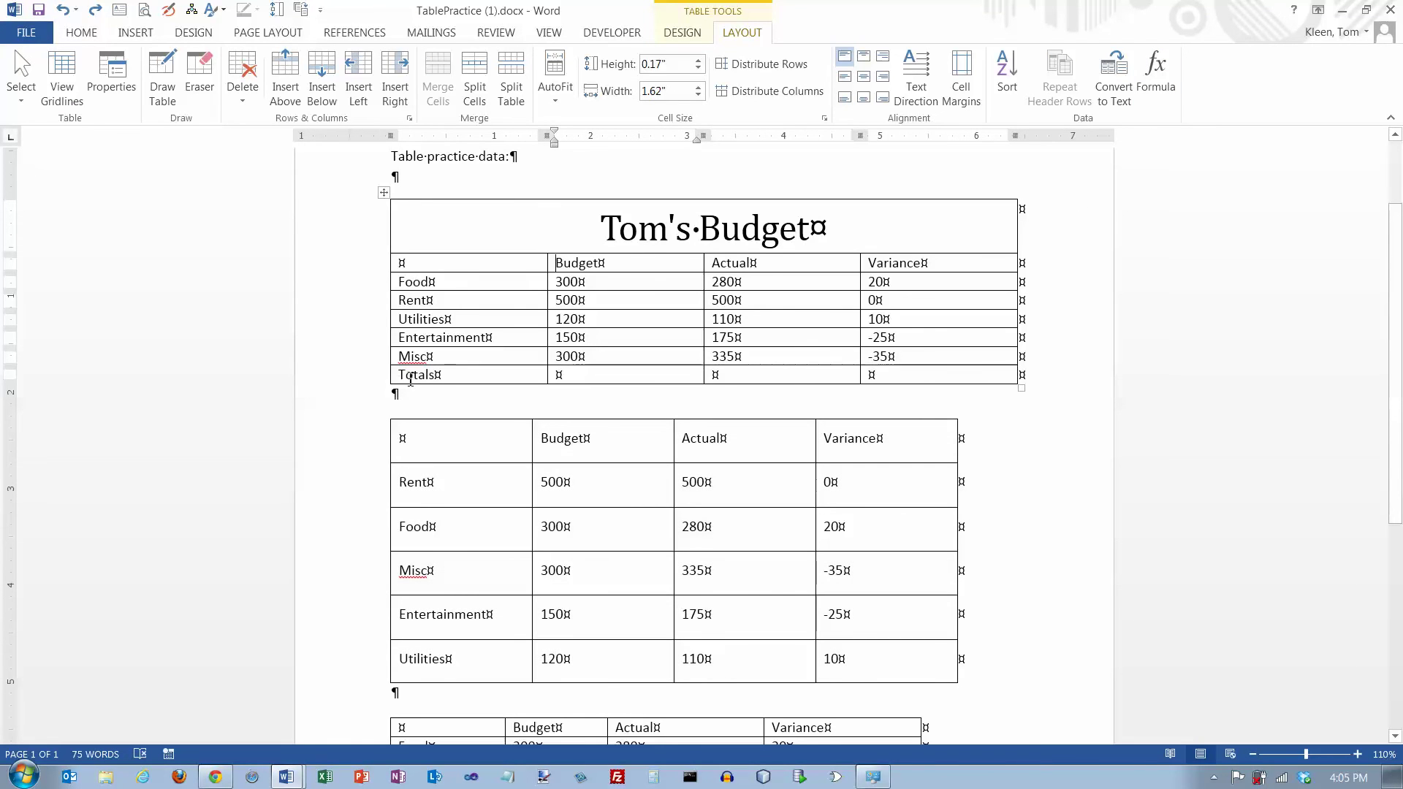
click(691, 32)
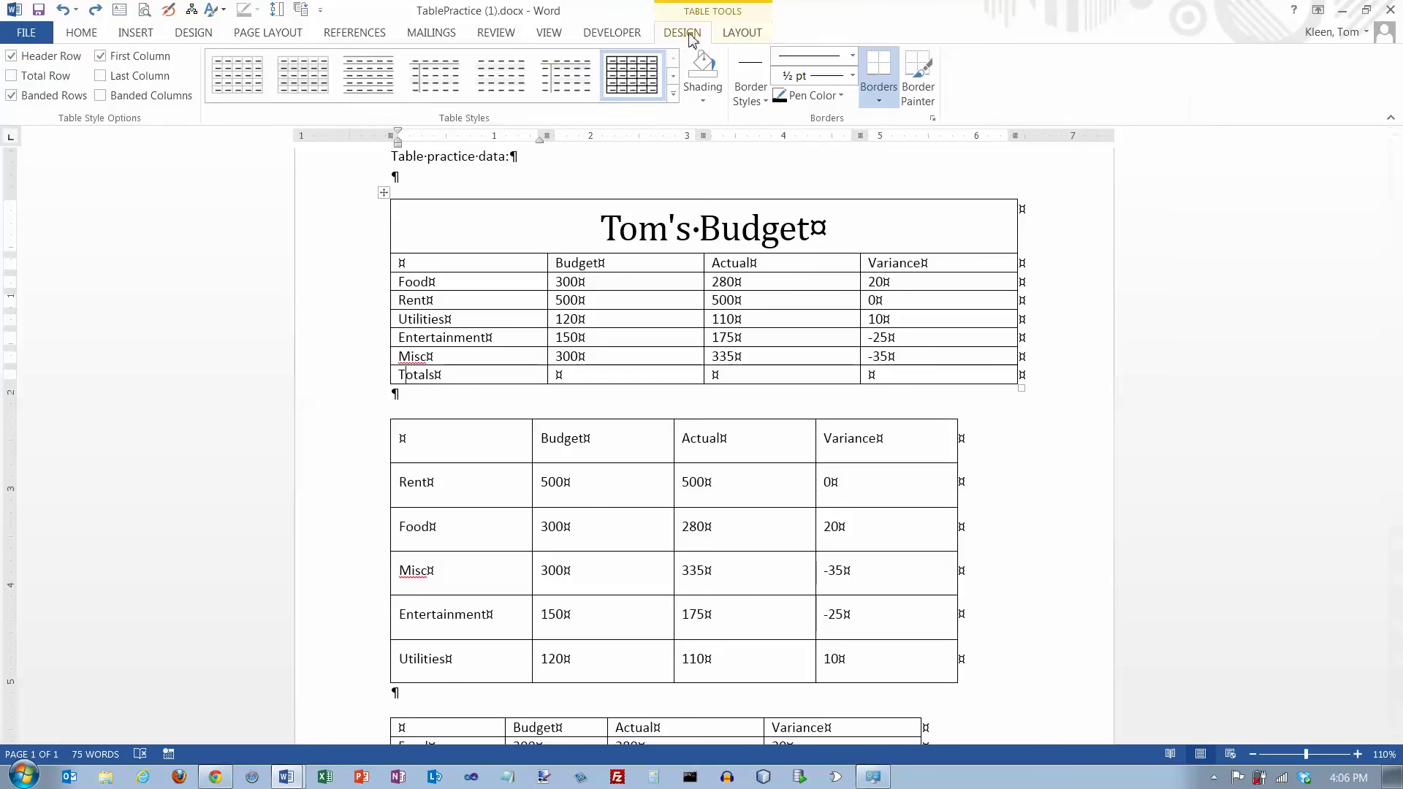
click(12, 77)
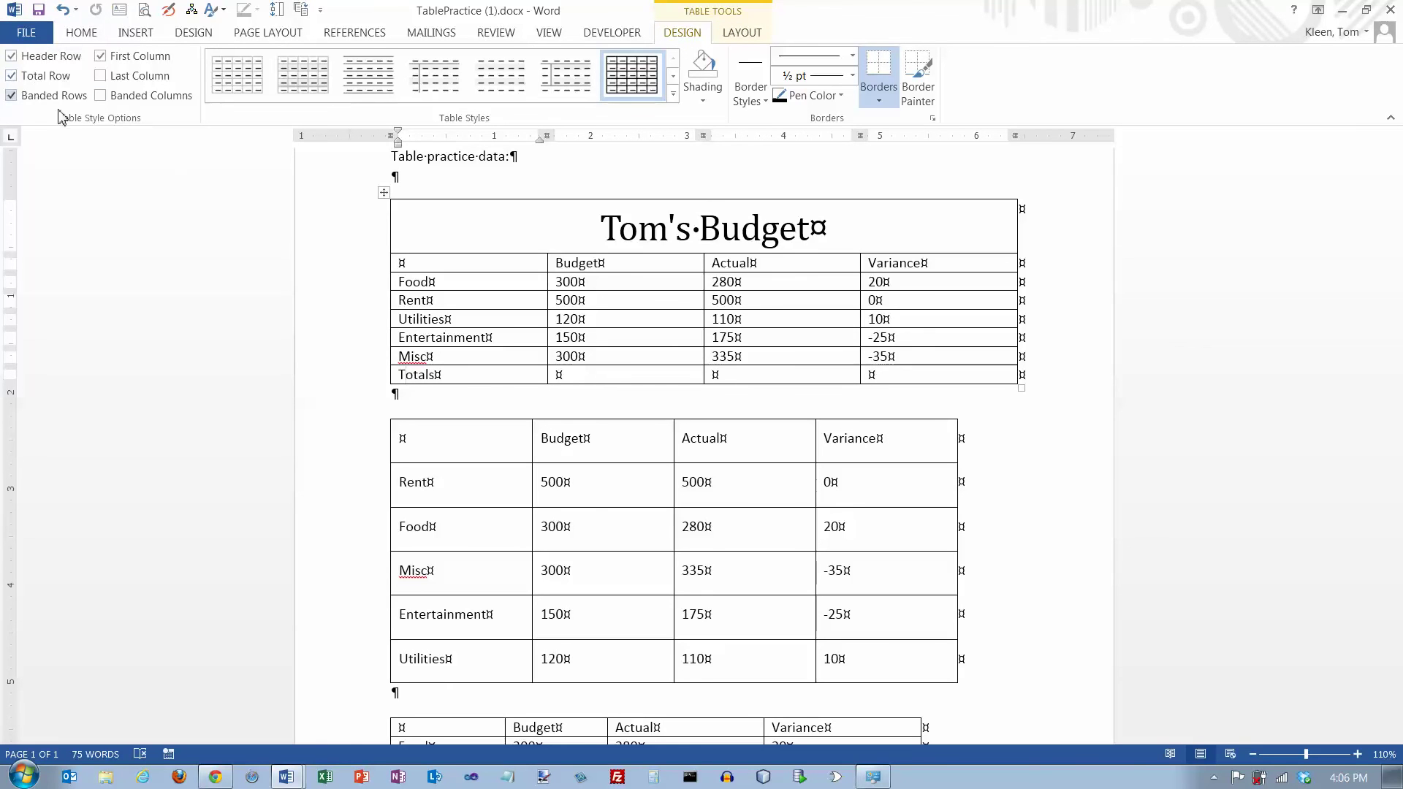
click(672, 93)
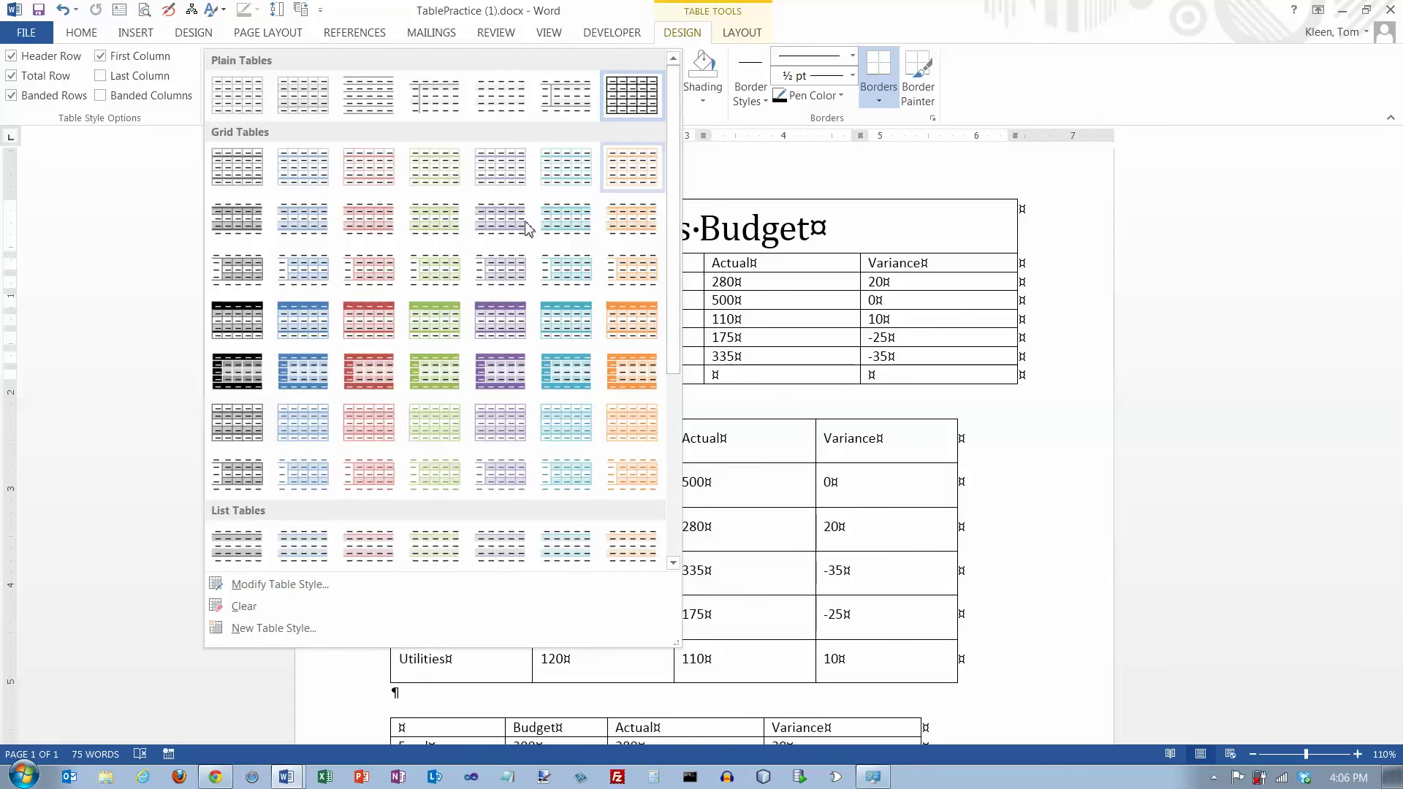
key(Escape)
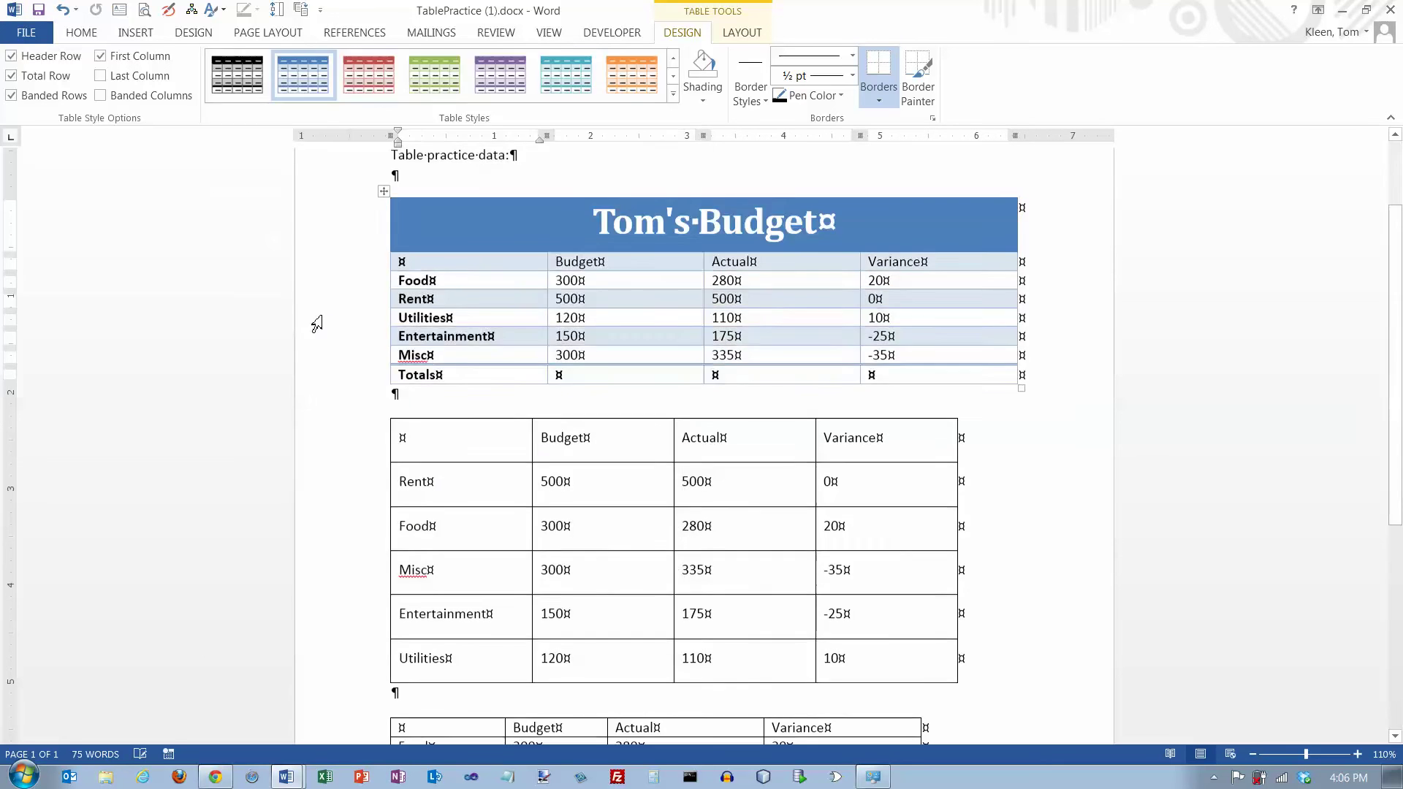
click(771, 409)
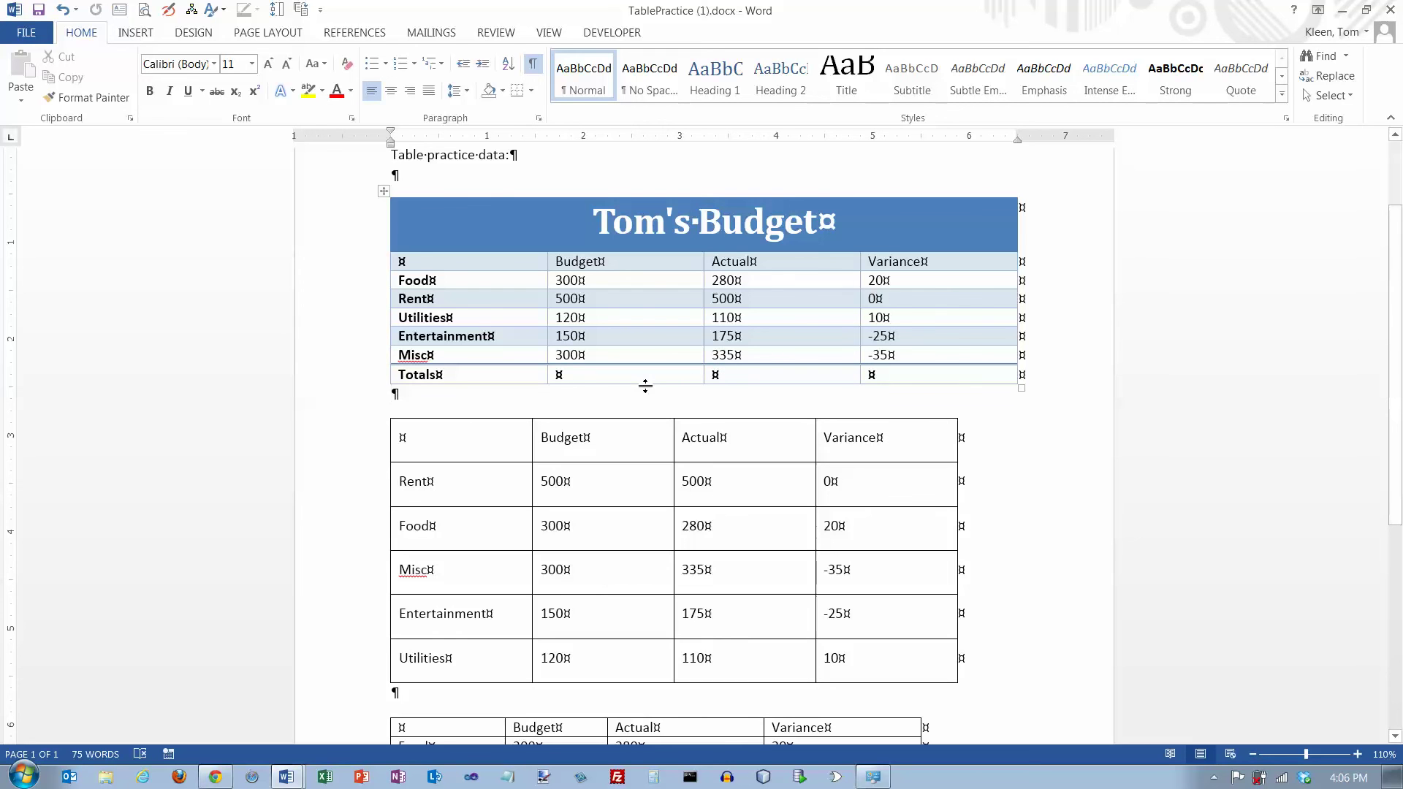
- Insert the formula =SUM(ABOVE) in the Totals row of the first table's Budget column
click(605, 377)
click(741, 32)
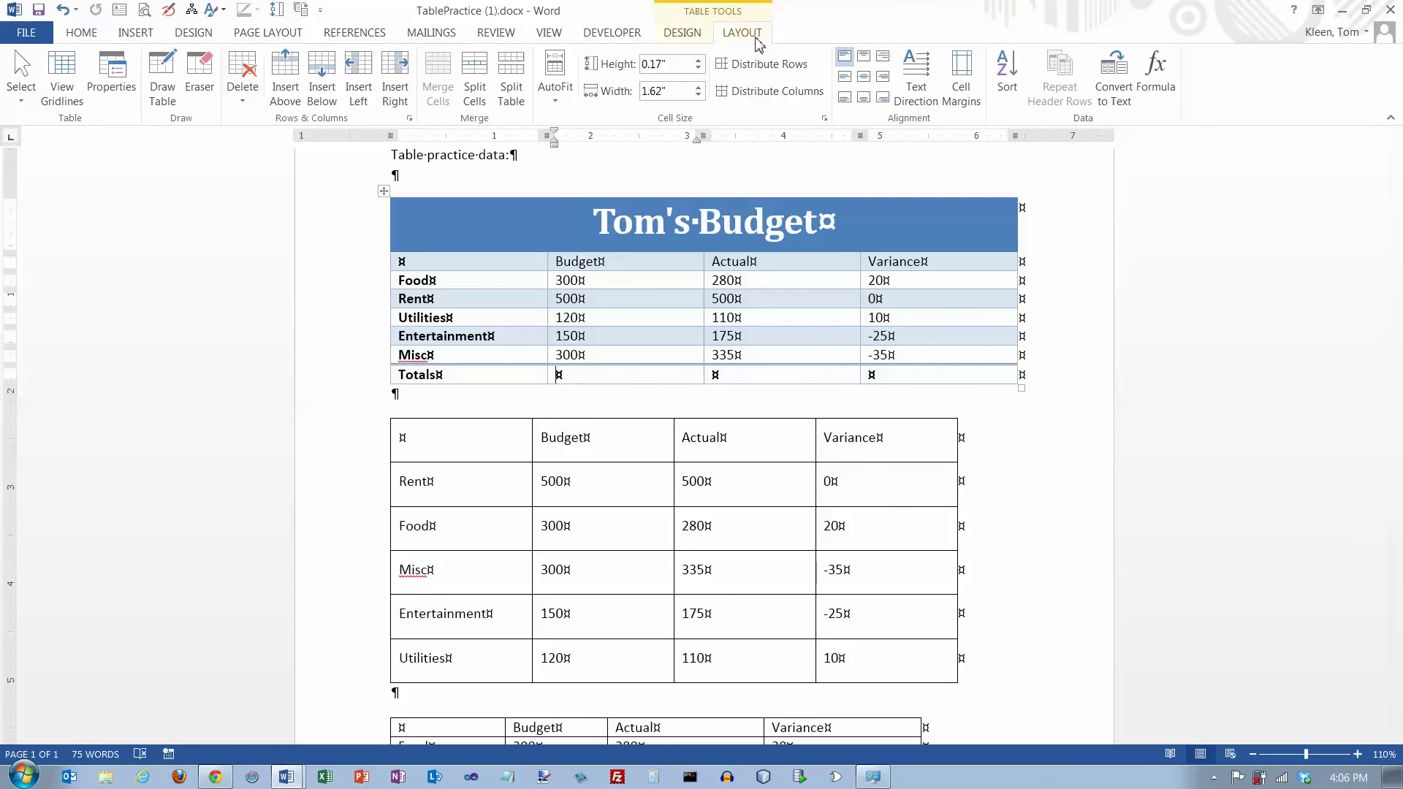
click(1160, 86)
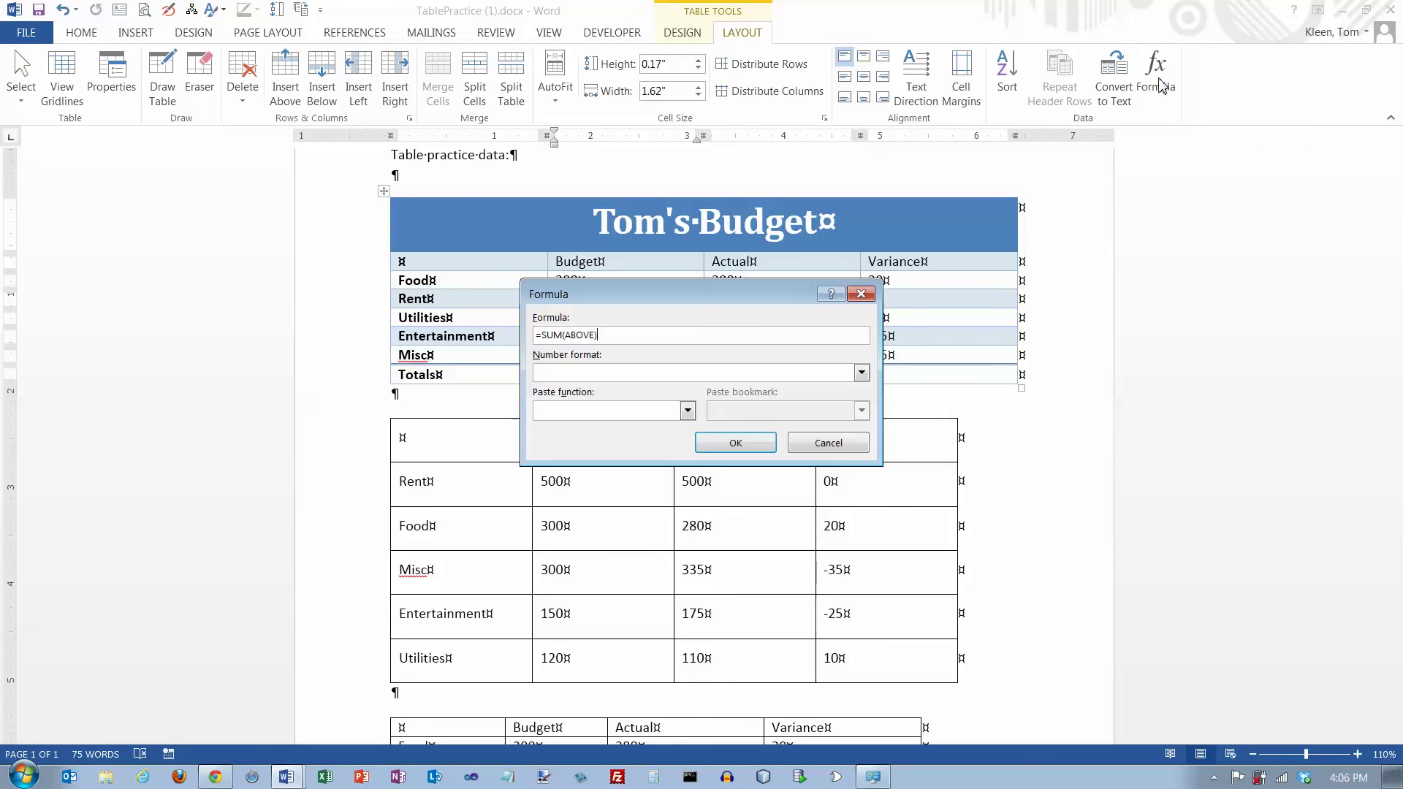
drag(740, 301, 1242, 203)
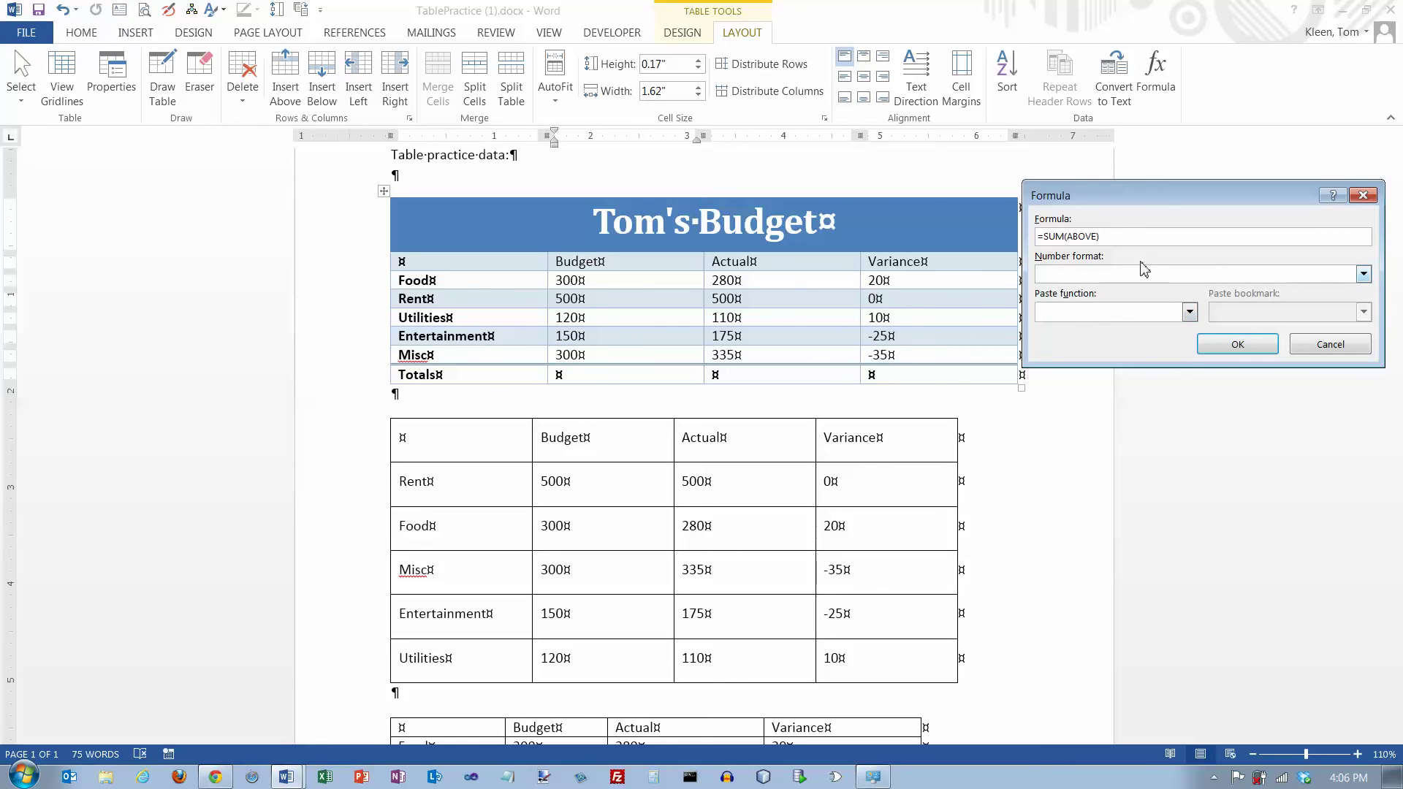
click(1238, 344)
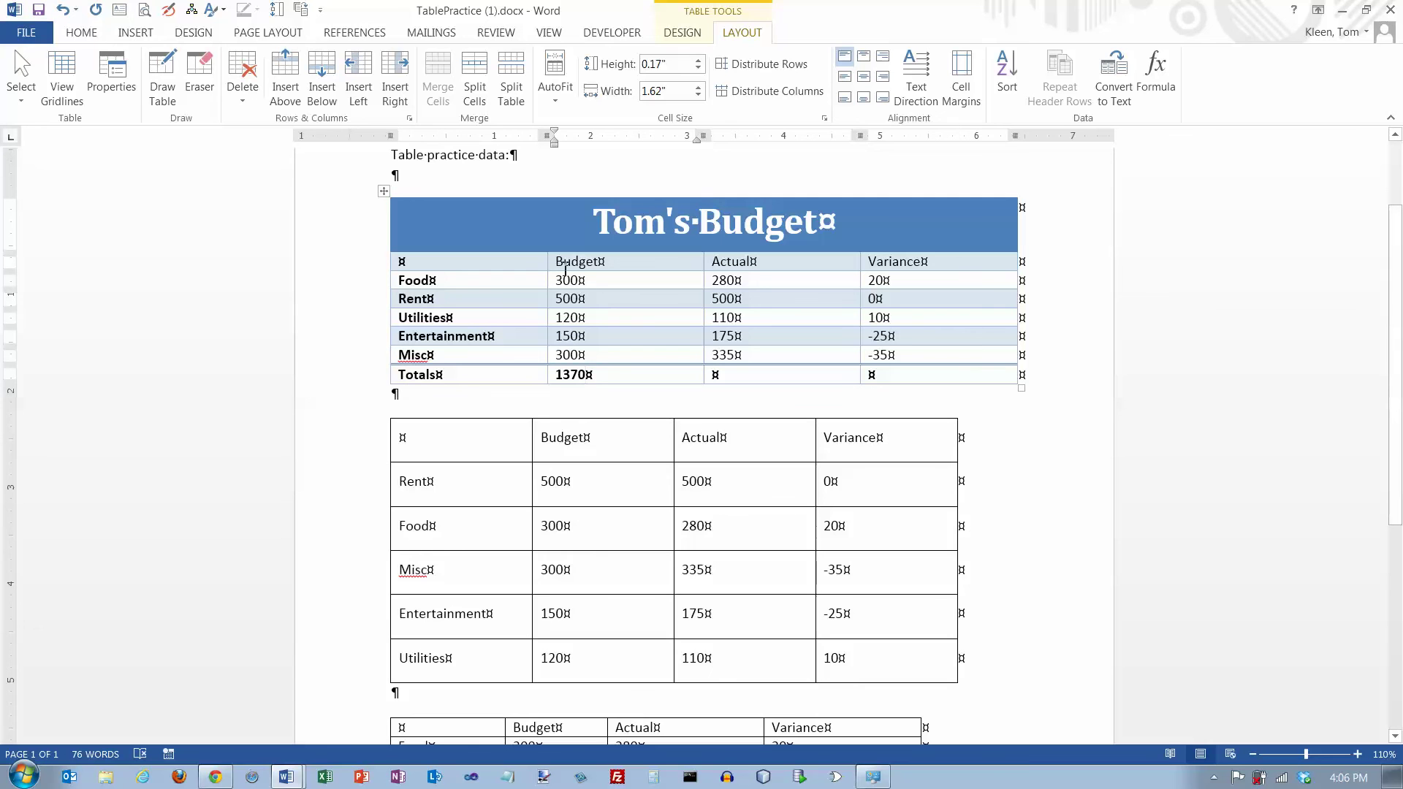
- Align the first table's Budget figures, including the total, with a decimal tab stop at about 2.5" on the ruler
drag(561, 263, 626, 371)
click(560, 282)
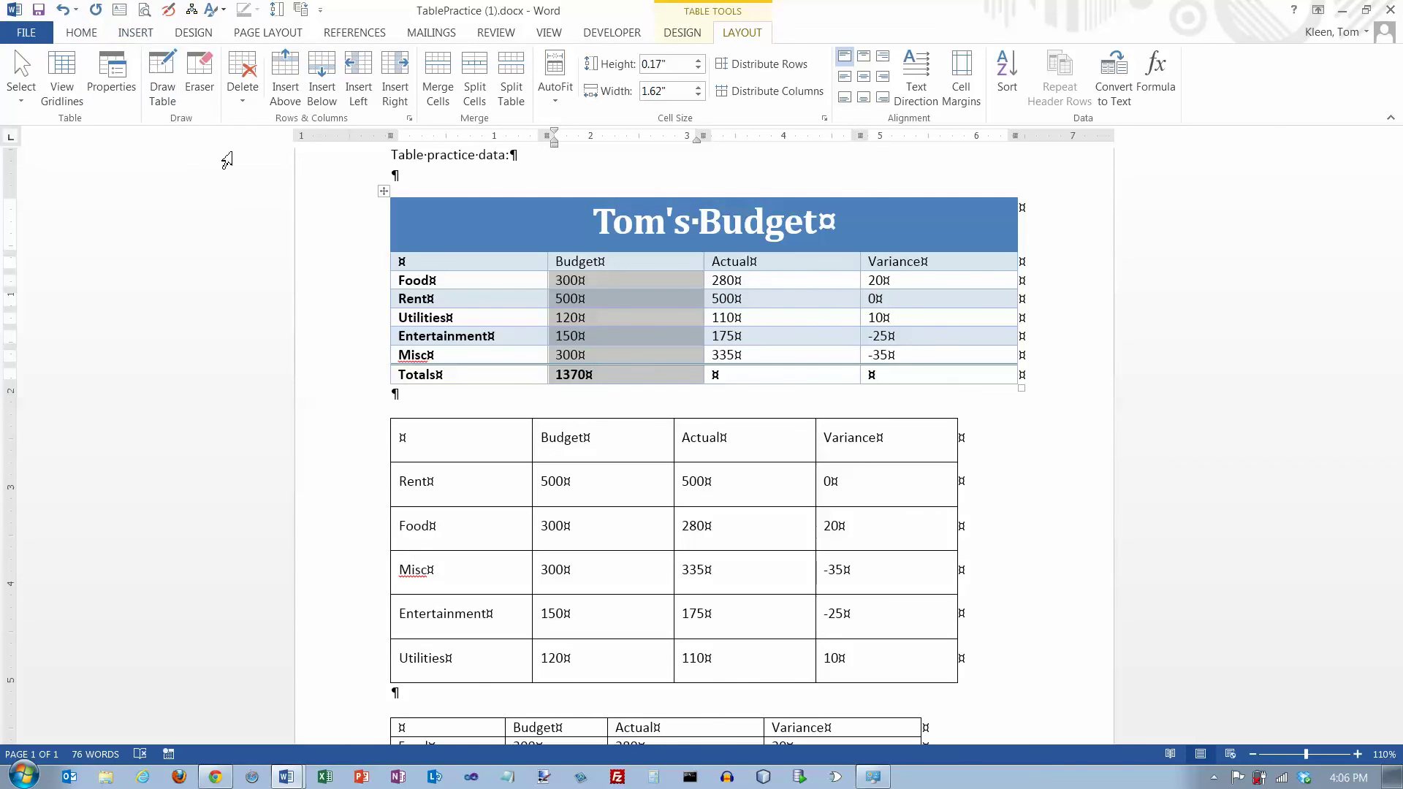
click(14, 144)
click(14, 145)
click(19, 149)
click(19, 148)
click(19, 149)
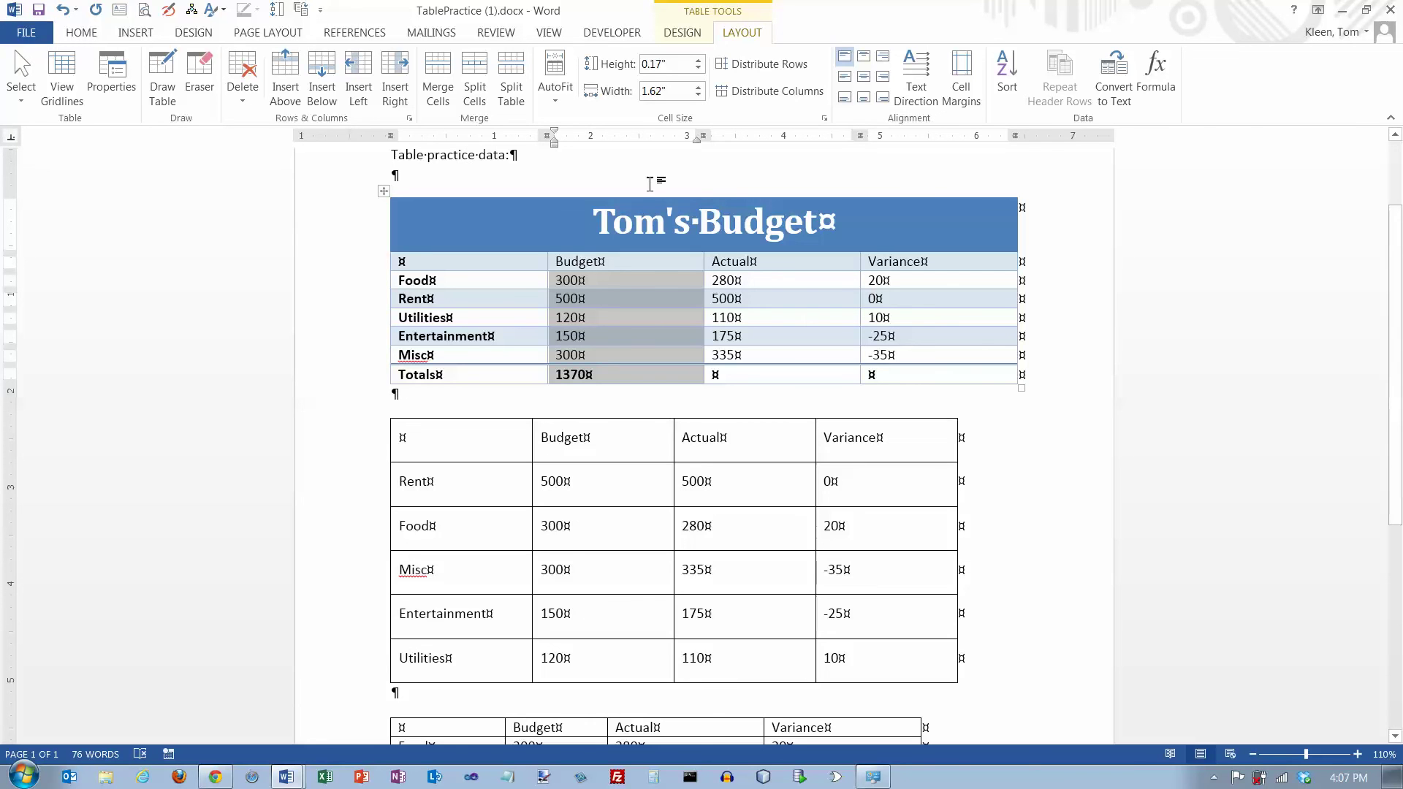
click(639, 137)
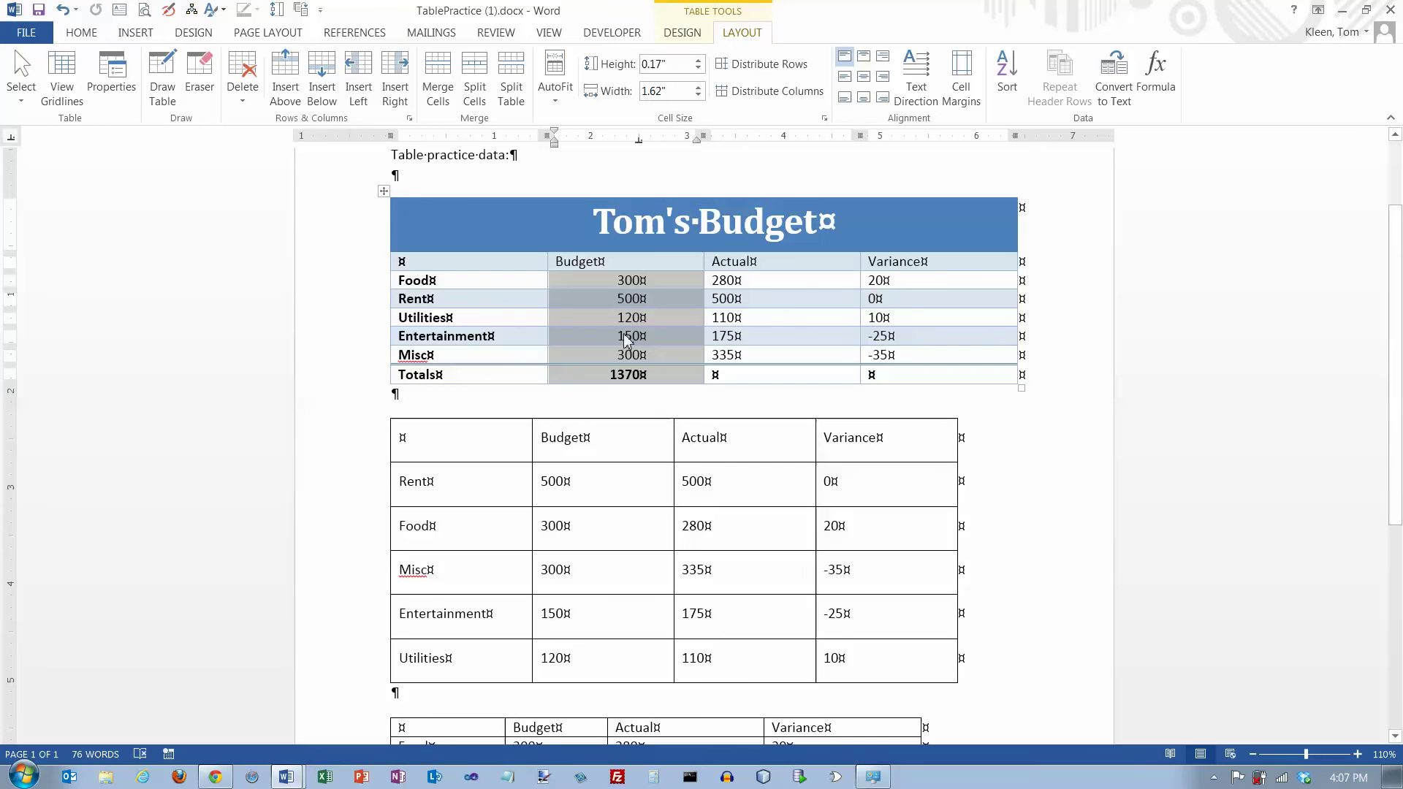
- Move cell by cell through the first table, starting from the Food budget amount and ending at the Entertainment actual amount
click(619, 283)
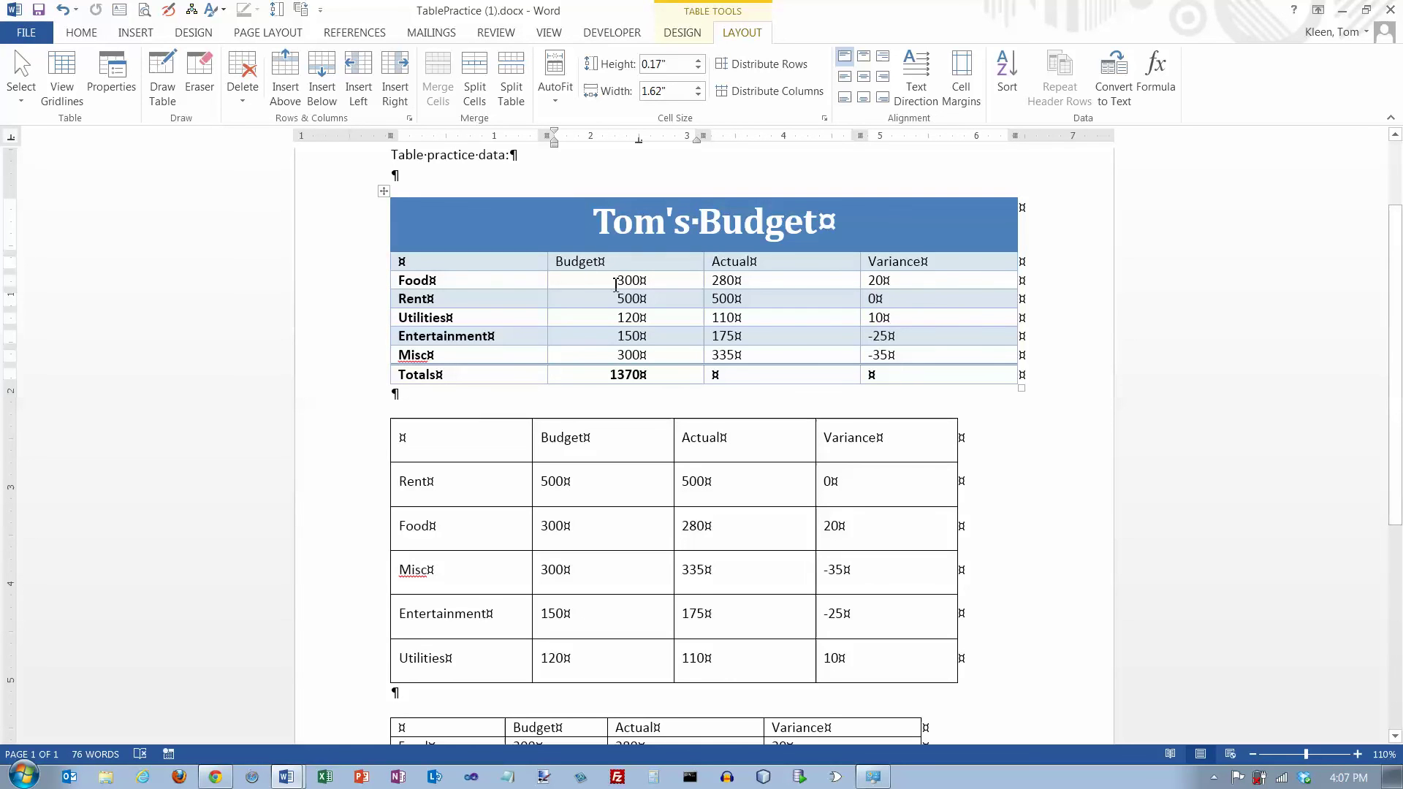
key(Tab)
key(Tab)
key(Tab)
key(Tab)
key(Tab)
key(Tab)
key(Tab)
key(Tab)
key(Tab)
key(Tab)
key(Tab)
key(Tab)
key(Tab)
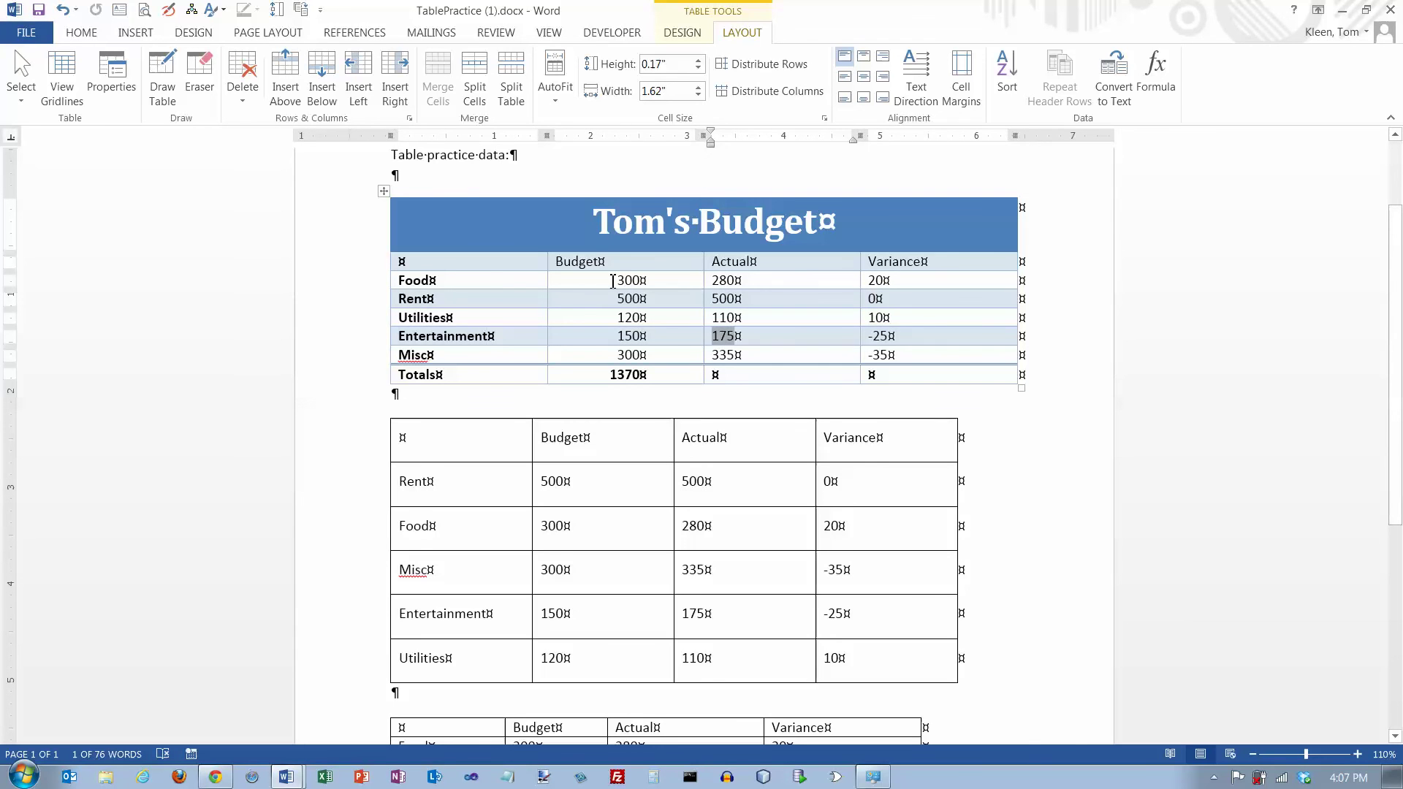
- Insert a tab character before the Food budget amount in the first table and undo it
click(622, 280)
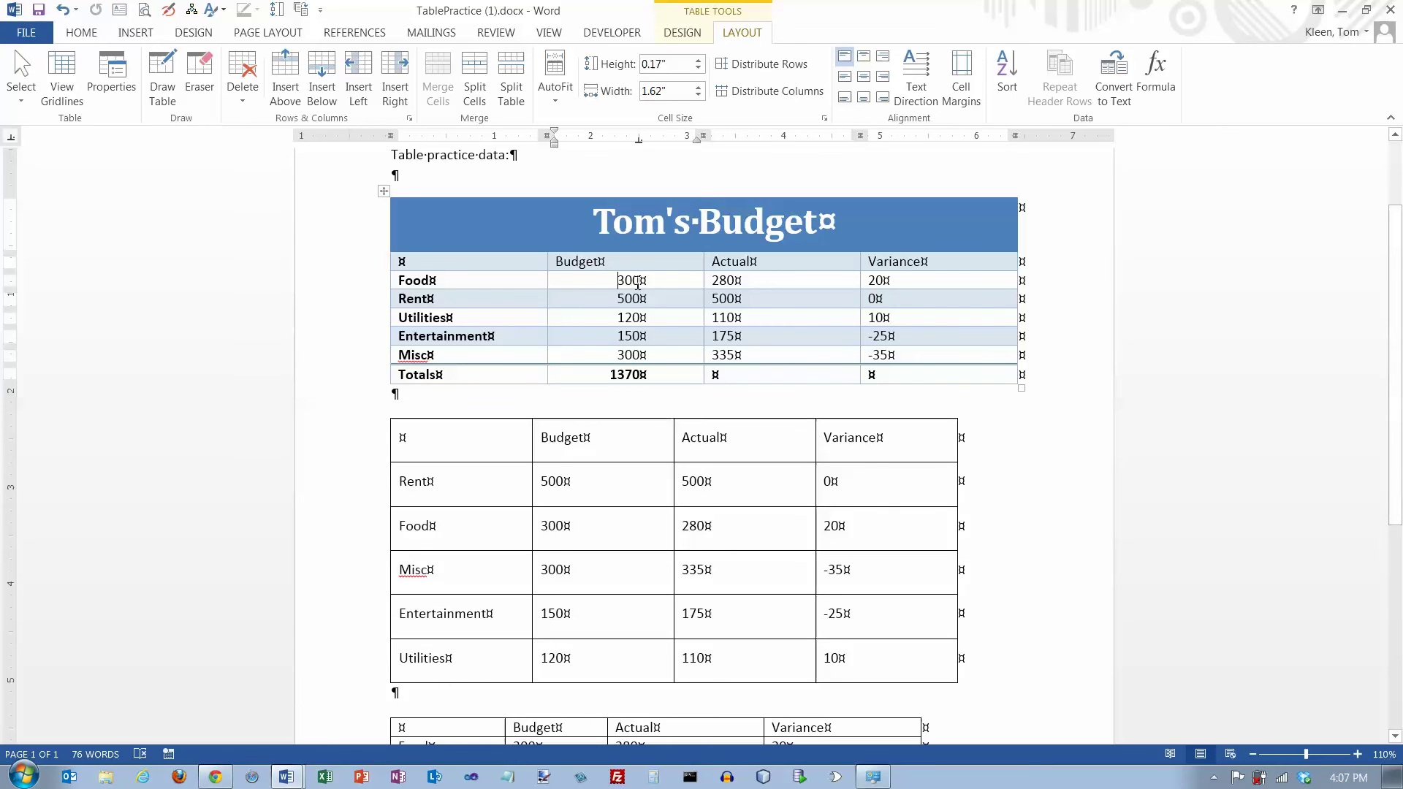
key(ctrl+z)
key(ctrl+Tab)
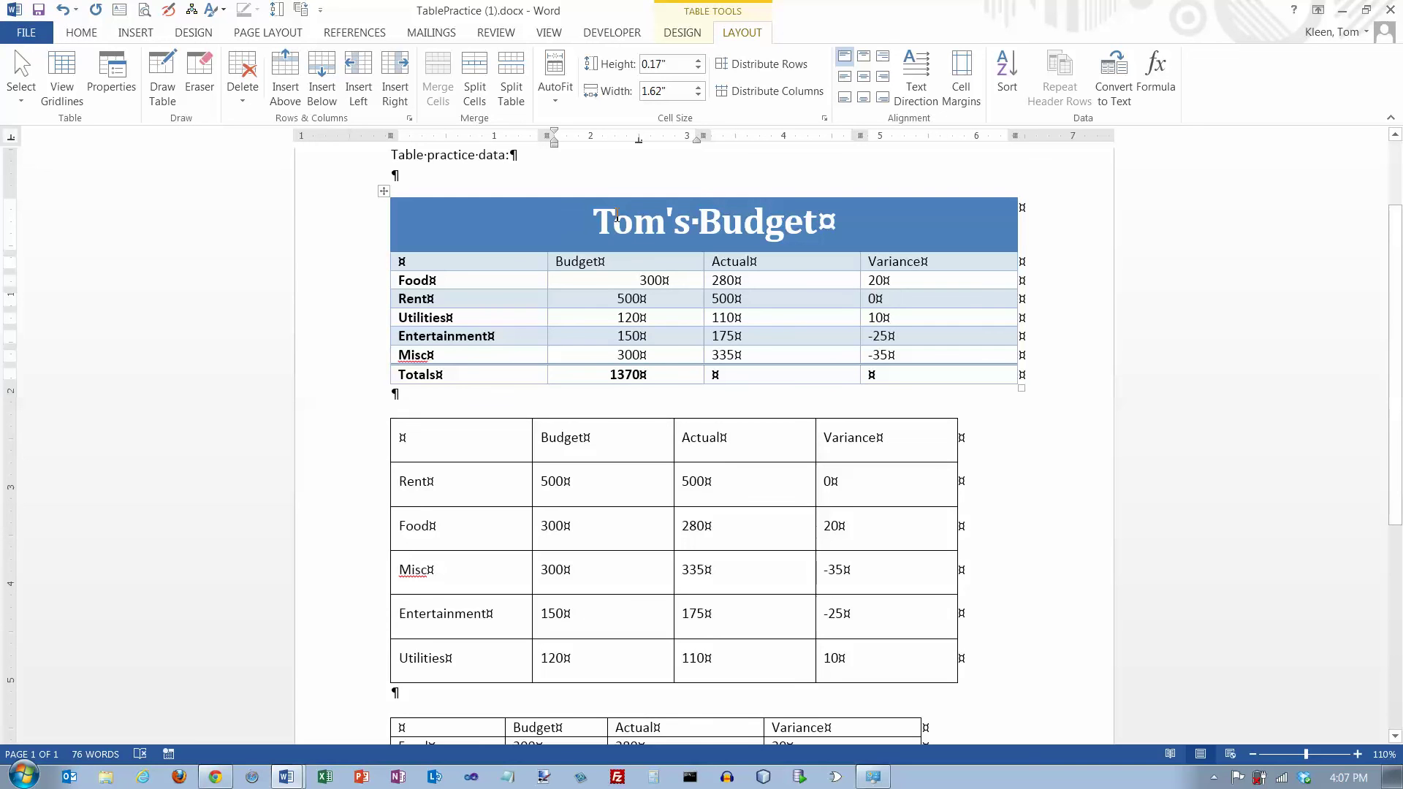
key(ctrl+z)
- Add a new row below the Totals row by moving on from the first table's last cell
drag(903, 308, 903, 308)
click(901, 372)
key(Tab)
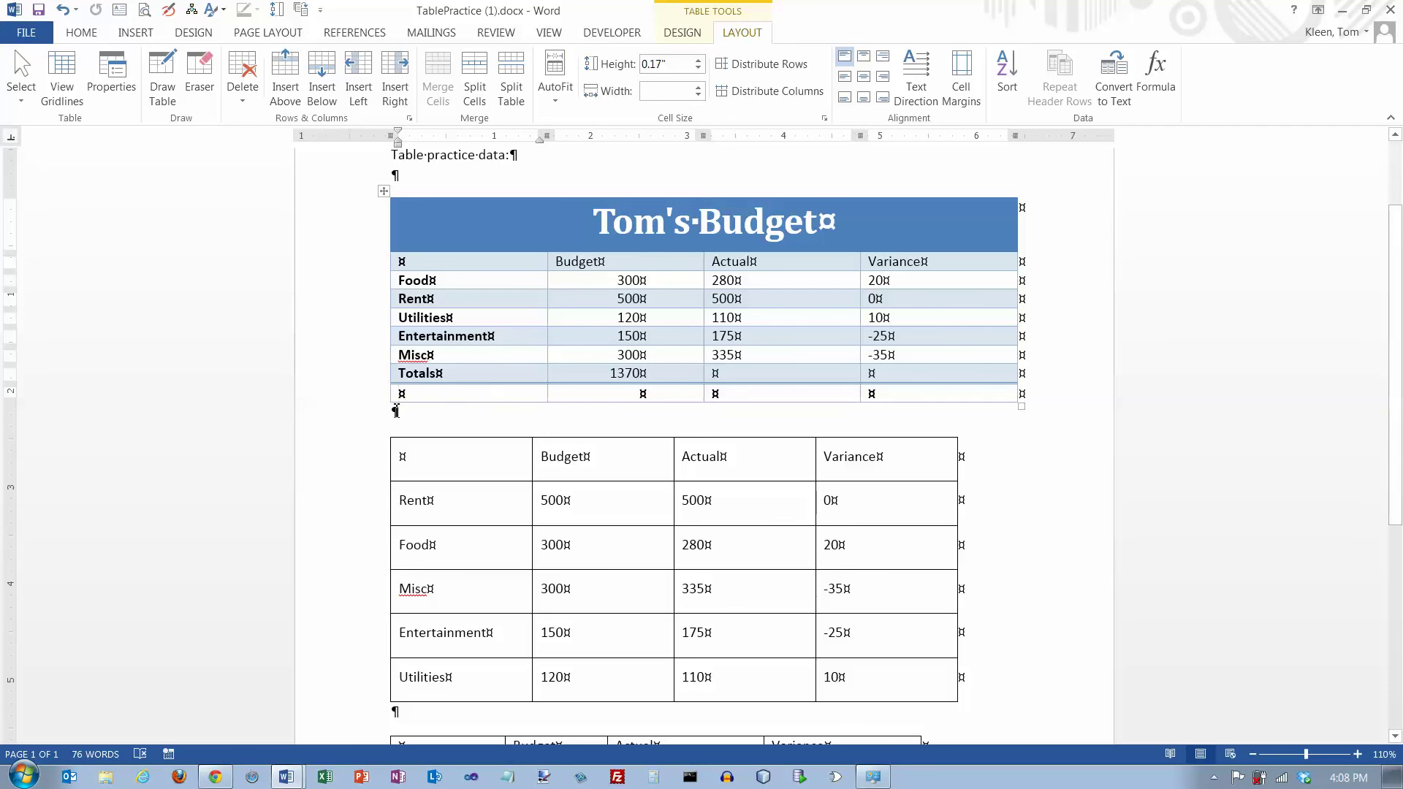
- Delete the empty row below the Totals row and place the cursor in the Budget total cell
click(371, 407)
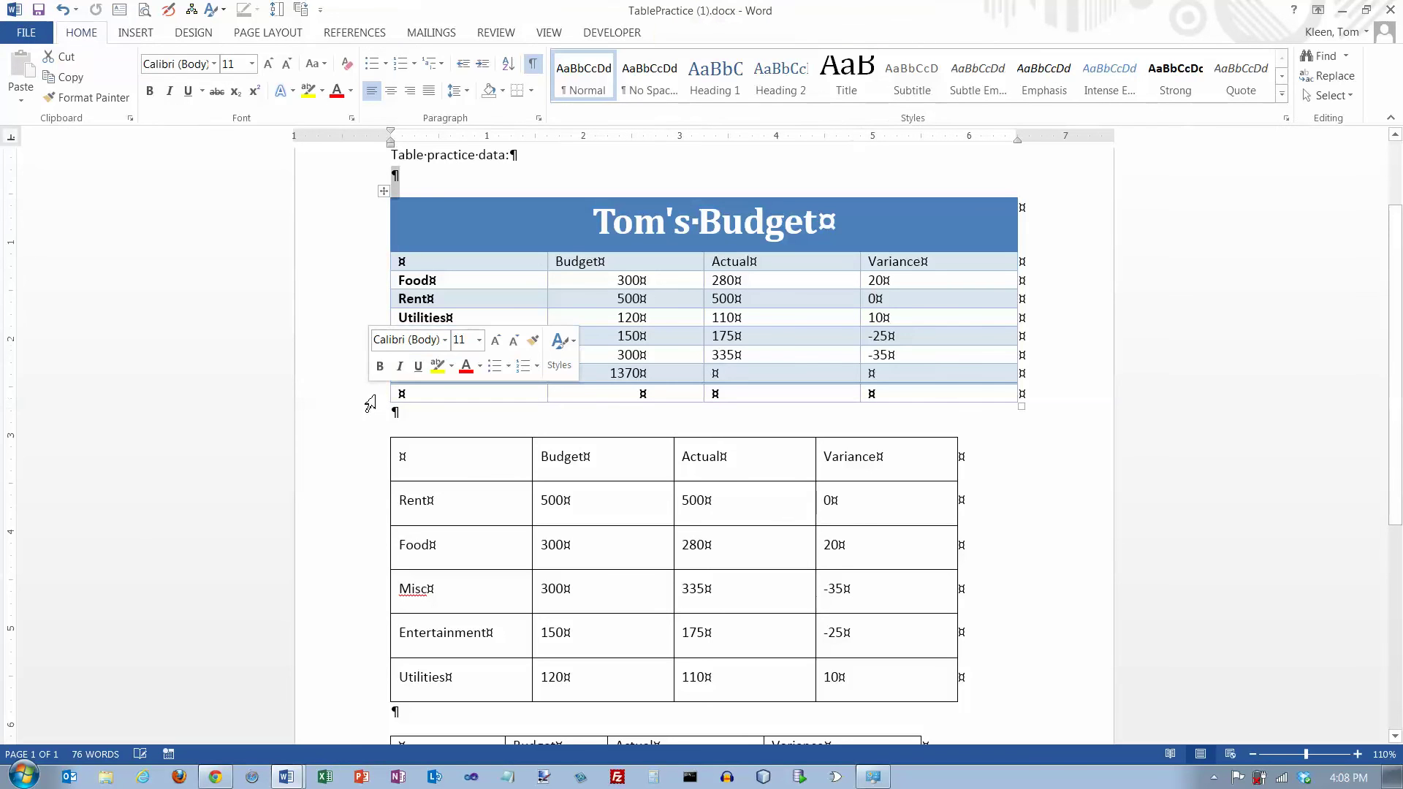
click(380, 404)
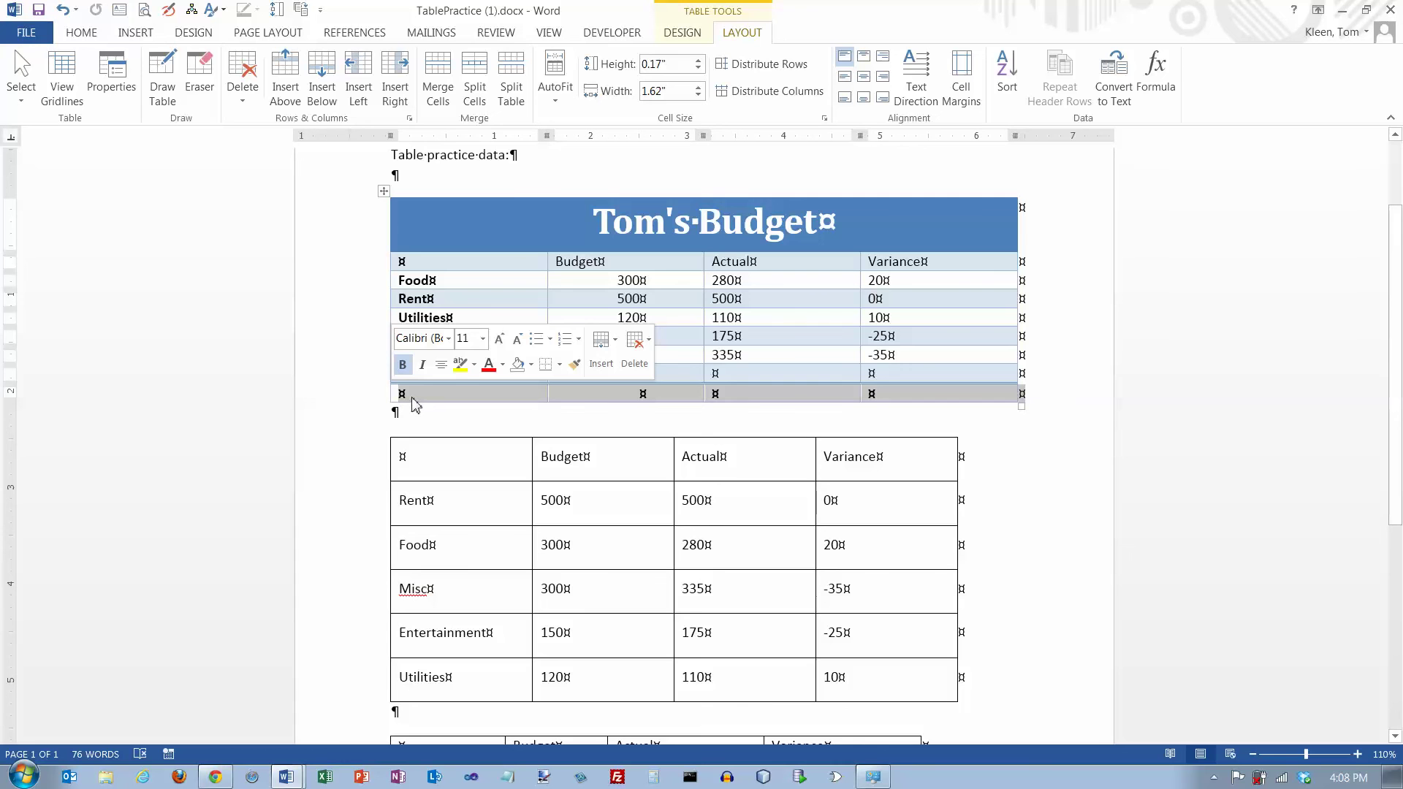
right_click(414, 404)
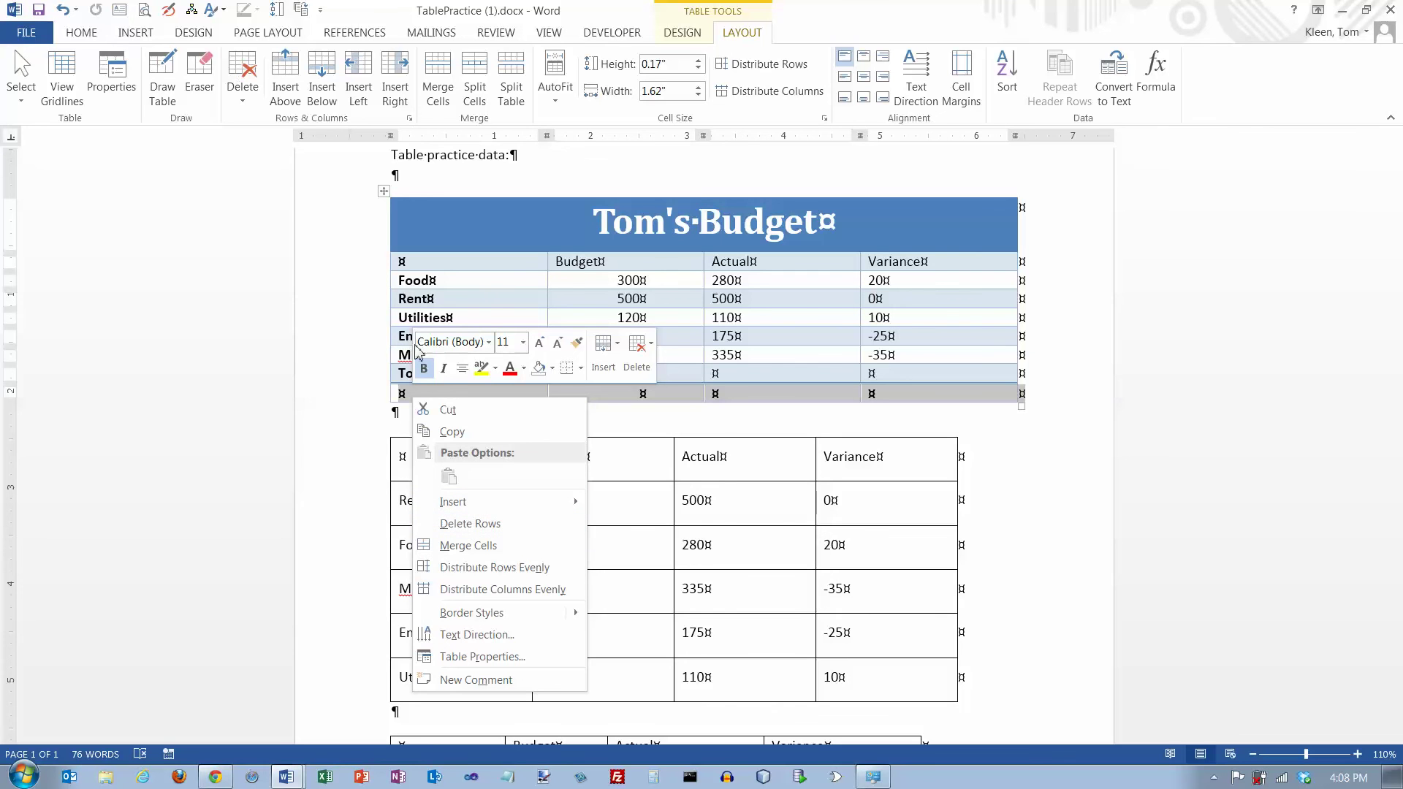
mouse_move(468, 509)
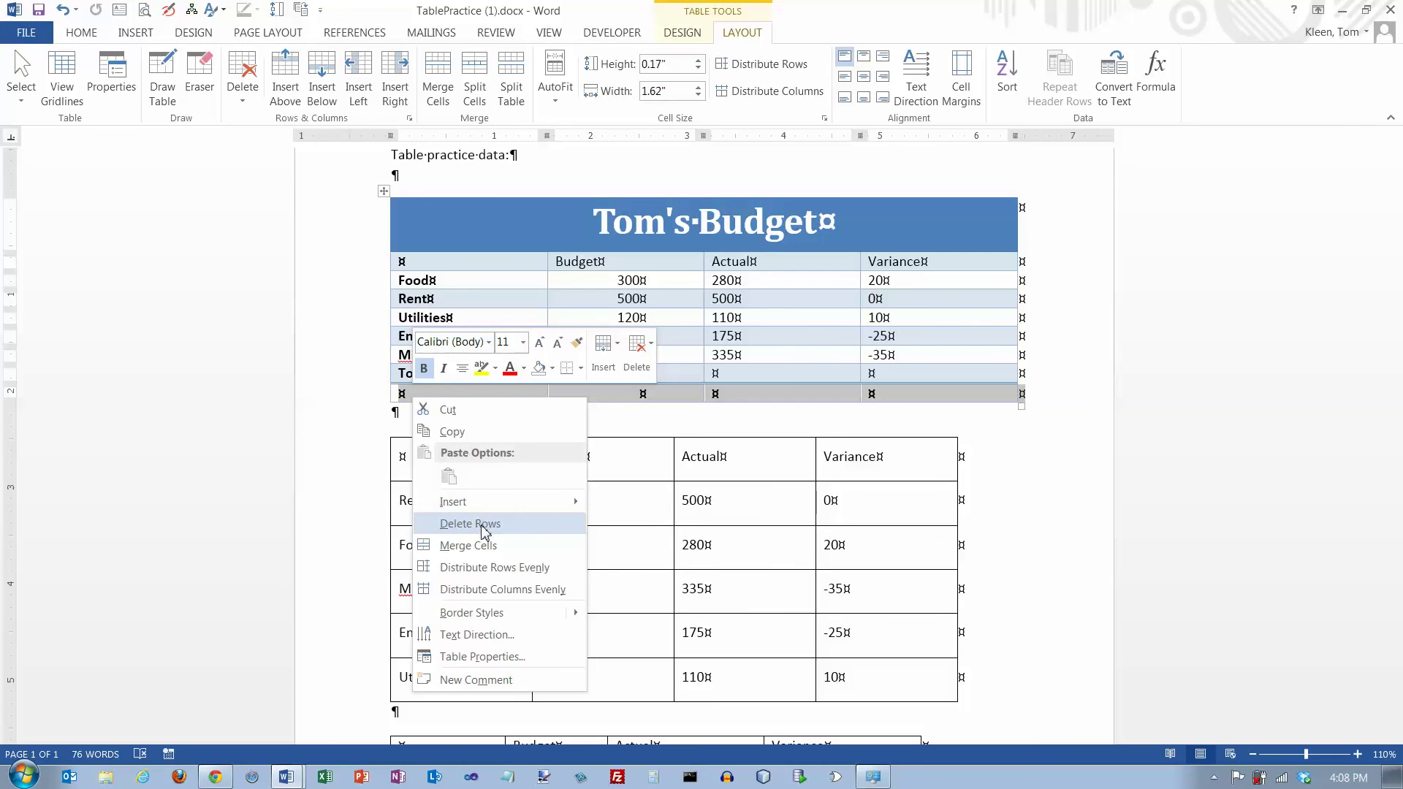
click(482, 526)
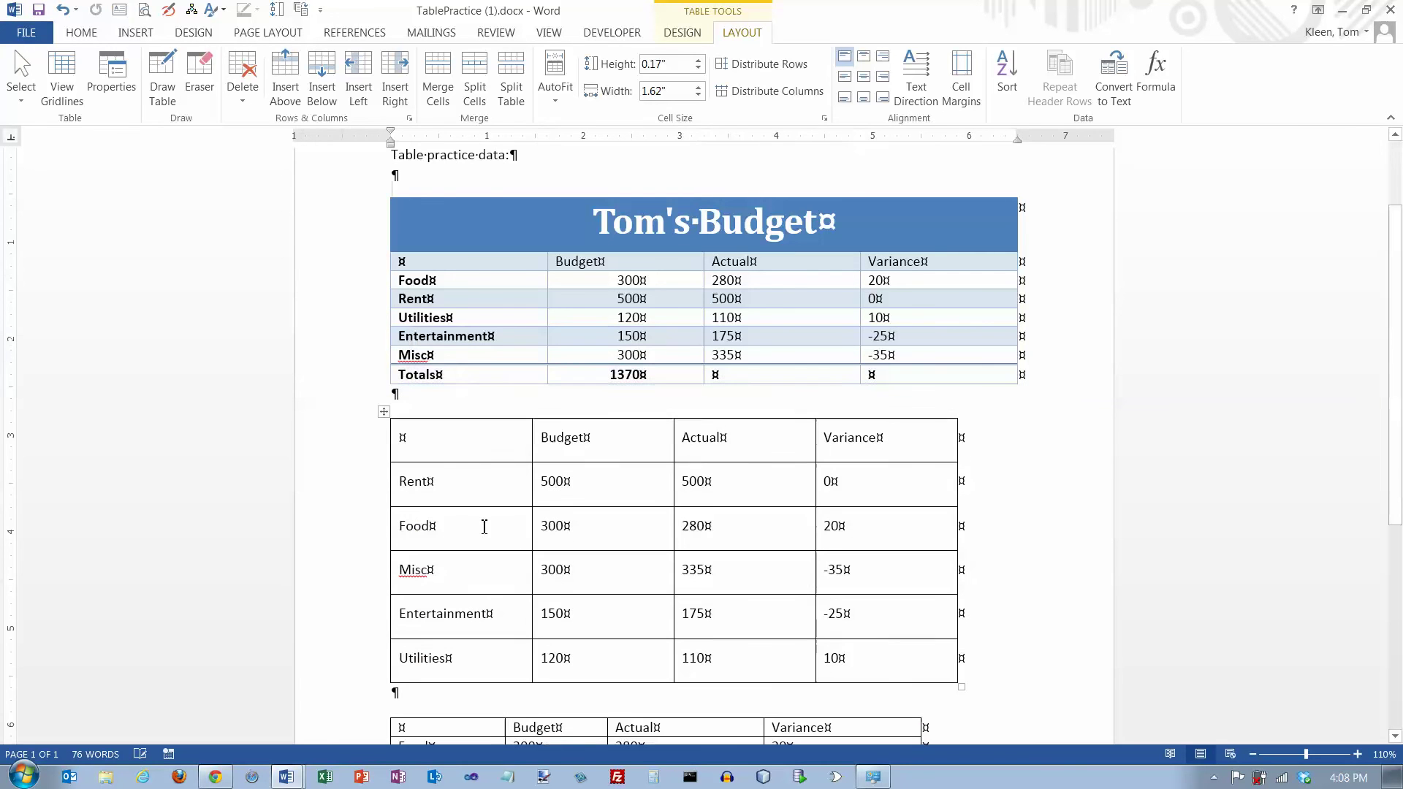
click(653, 377)
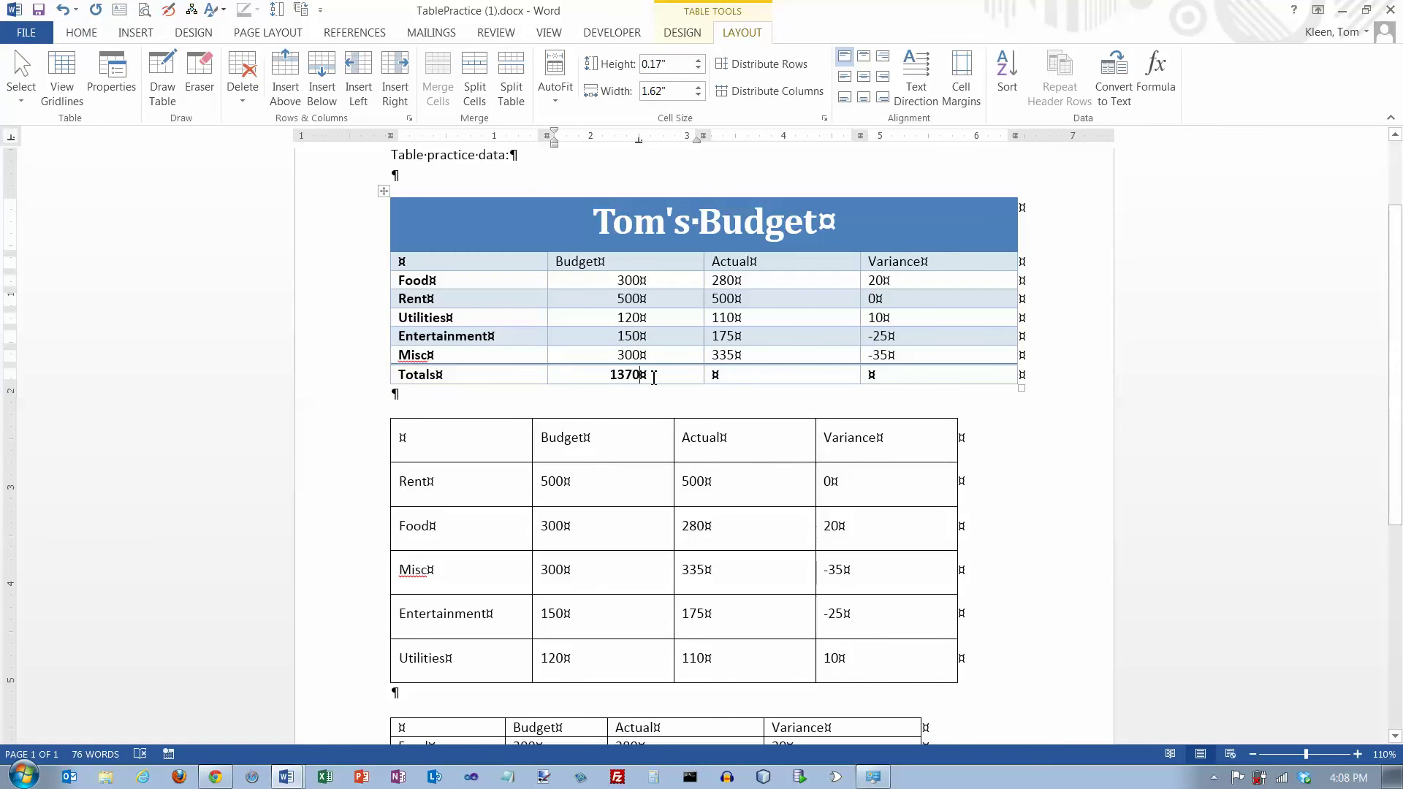